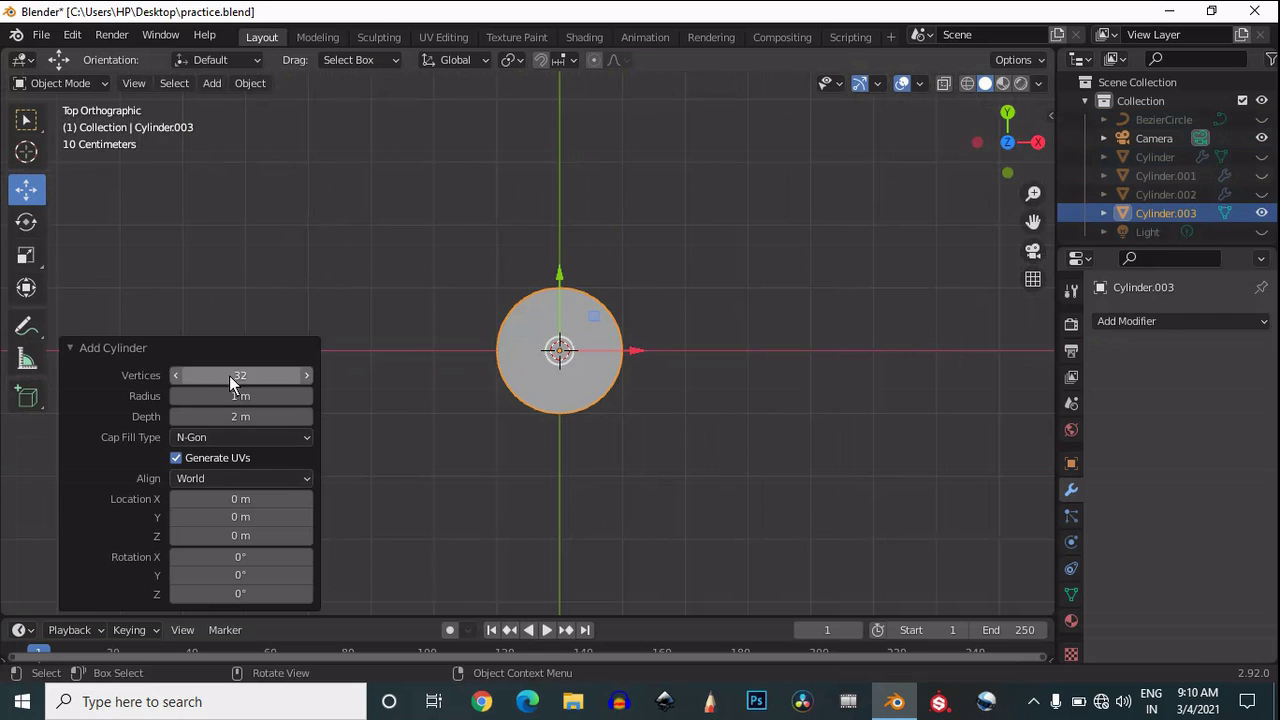
Set the new cylinder's vertex count to 6 to make it a hexagonal prism.
{"action": "left_click", "coordinate": [229, 375]}
{"action": "type", "text": "6"}
{"action": "key", "text": "Return"}
{"action": "scroll", "coordinate": [525, 345], "scroll_direction": "up", "scroll_amount": 4}
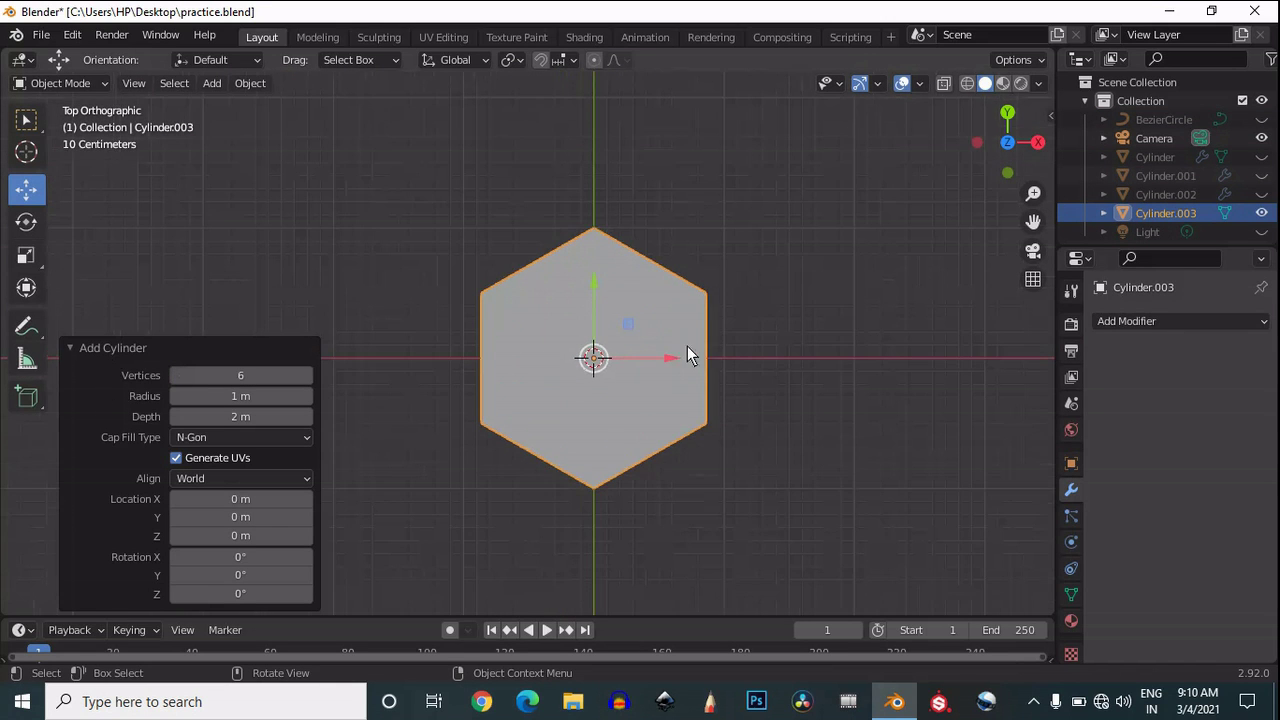
In Edit Mode from the front view with X-ray on, delete the hexagonal prism's bottom vertices.
{"action": "left_click", "coordinate": [1007, 172]}
{"action": "scroll", "coordinate": [968, 207], "scroll_direction": "down", "scroll_amount": 7}
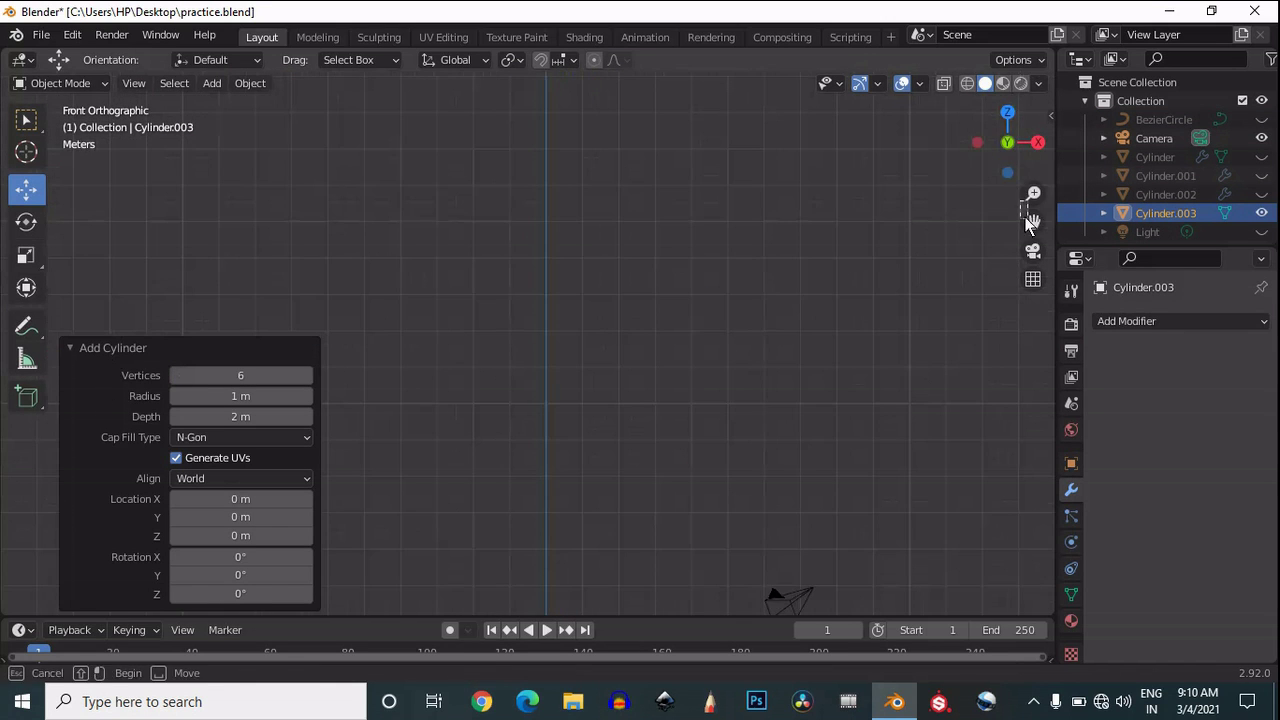
{"action": "left_click_drag", "start_coordinate": [1032, 224], "coordinate": [1063, 106]}
{"action": "left_click_drag", "start_coordinate": [8, 52], "coordinate": [43, 356]}
{"action": "scroll", "coordinate": [631, 497], "scroll_direction": "up", "scroll_amount": 5}
{"action": "key", "text": "Tab"}
{"action": "key", "text": "1"}
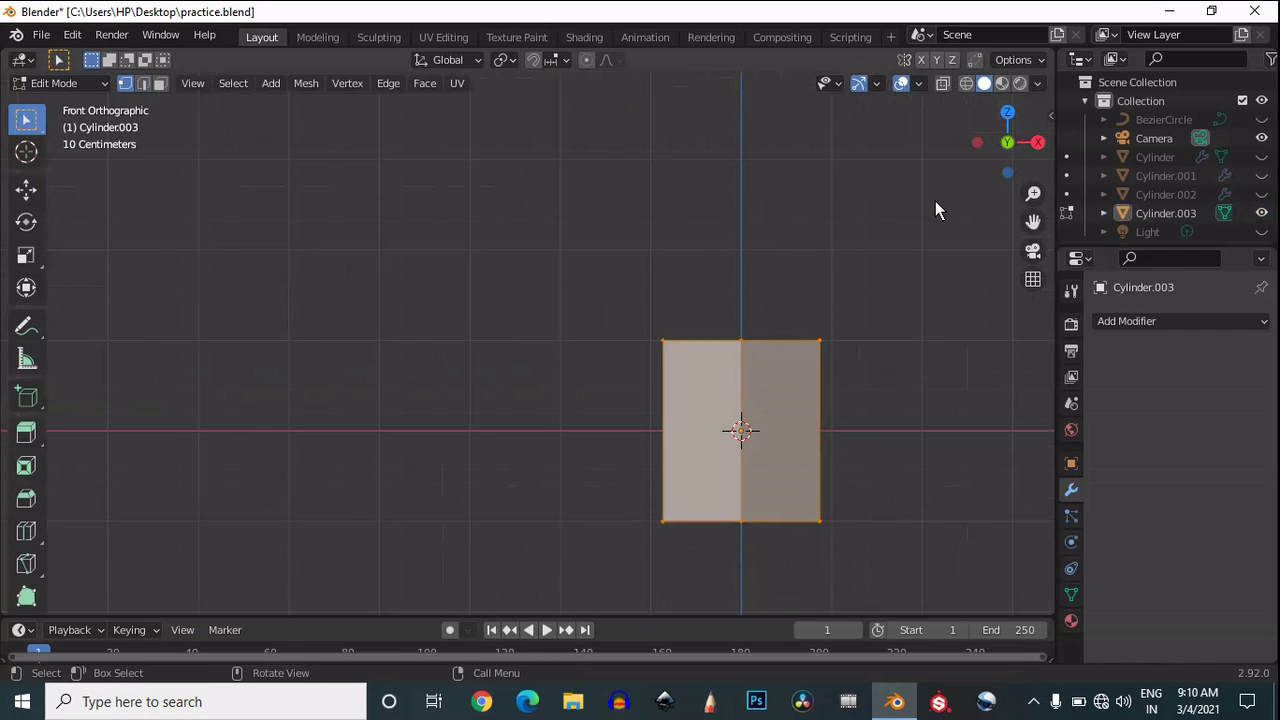
{"action": "left_click", "coordinate": [943, 85]}
{"action": "left_click_drag", "start_coordinate": [897, 460], "coordinate": [325, 658]}
{"action": "key", "text": "x"}
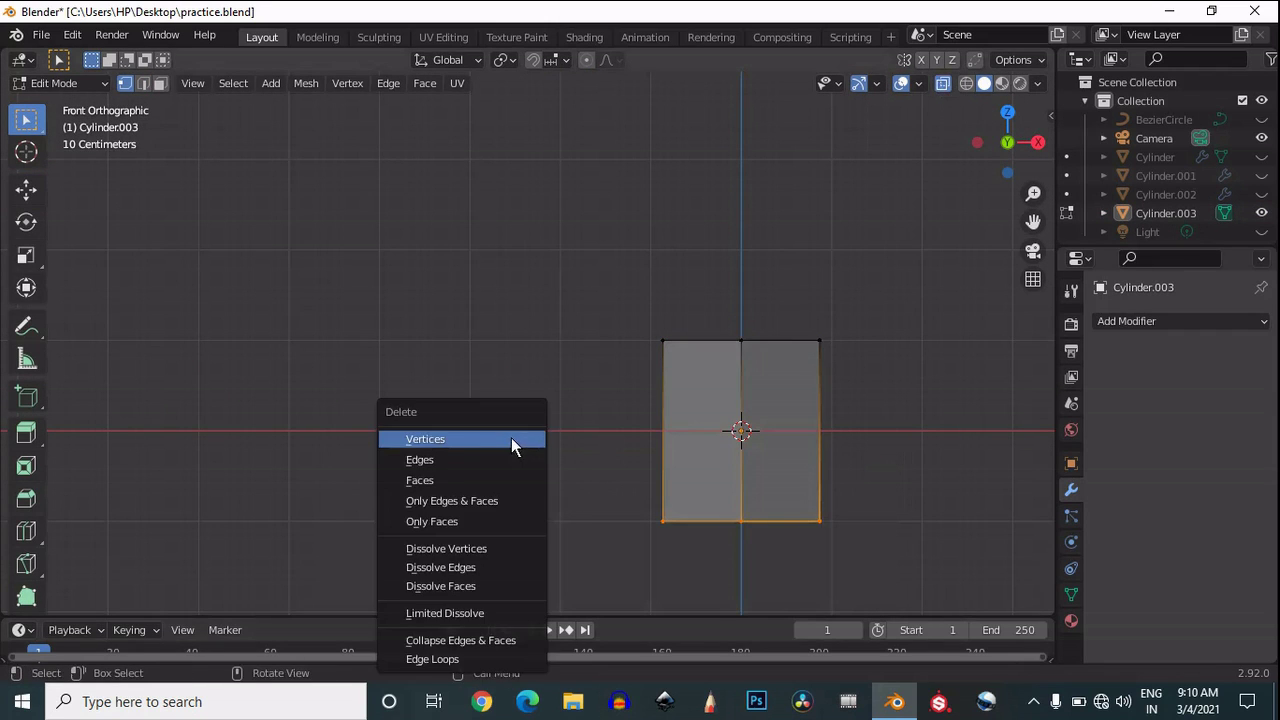
{"action": "left_click", "coordinate": [511, 437]}
Move the remaining top hexagon down 1 m along Z to the origin and turn X-ray off.
{"action": "left_click_drag", "start_coordinate": [873, 286], "coordinate": [528, 405]}
{"action": "left_click", "coordinate": [26, 190]}
{"action": "left_click_drag", "start_coordinate": [741, 273], "coordinate": [736, 360]}
{"action": "left_click", "coordinate": [944, 84]}
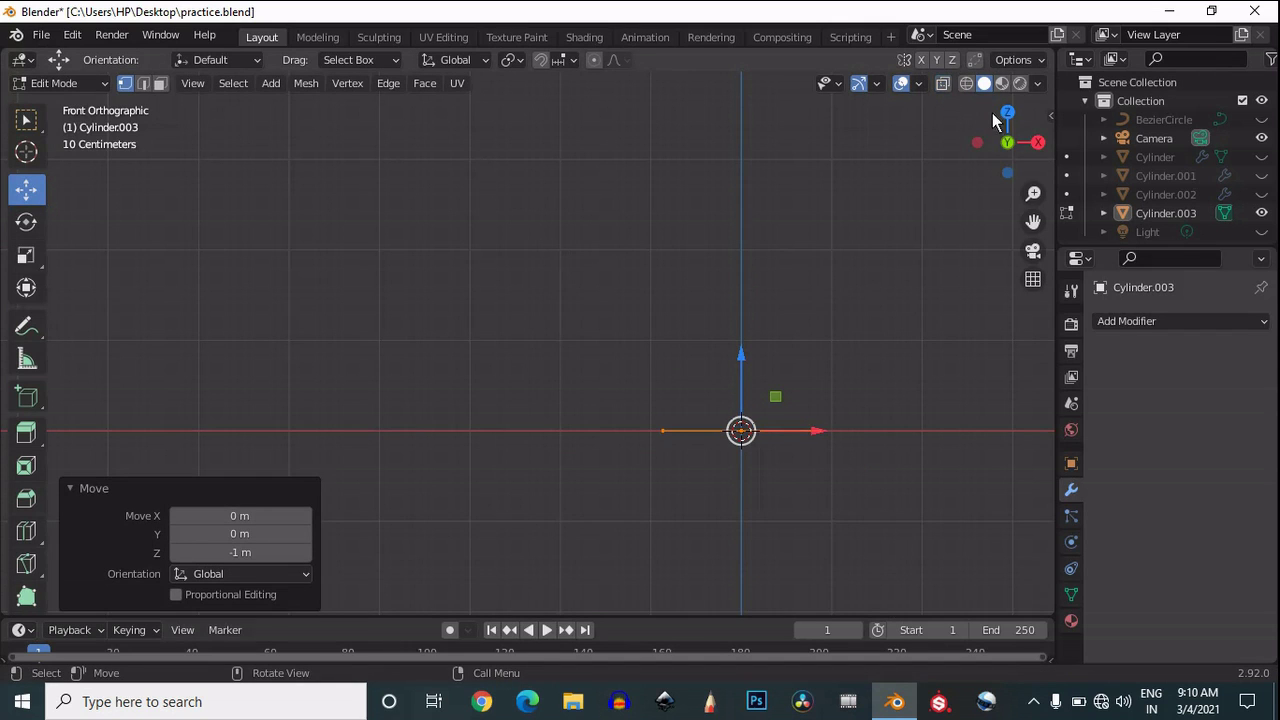
In face select mode from the top view, inset the hexagon face with a thickness of 0.1 m.
{"action": "left_click", "coordinate": [1007, 112]}
{"action": "scroll", "coordinate": [974, 178], "scroll_direction": "up", "scroll_amount": 2}
{"action": "left_click_drag", "start_coordinate": [1035, 223], "coordinate": [778, 222]}
{"action": "key", "text": "3"}
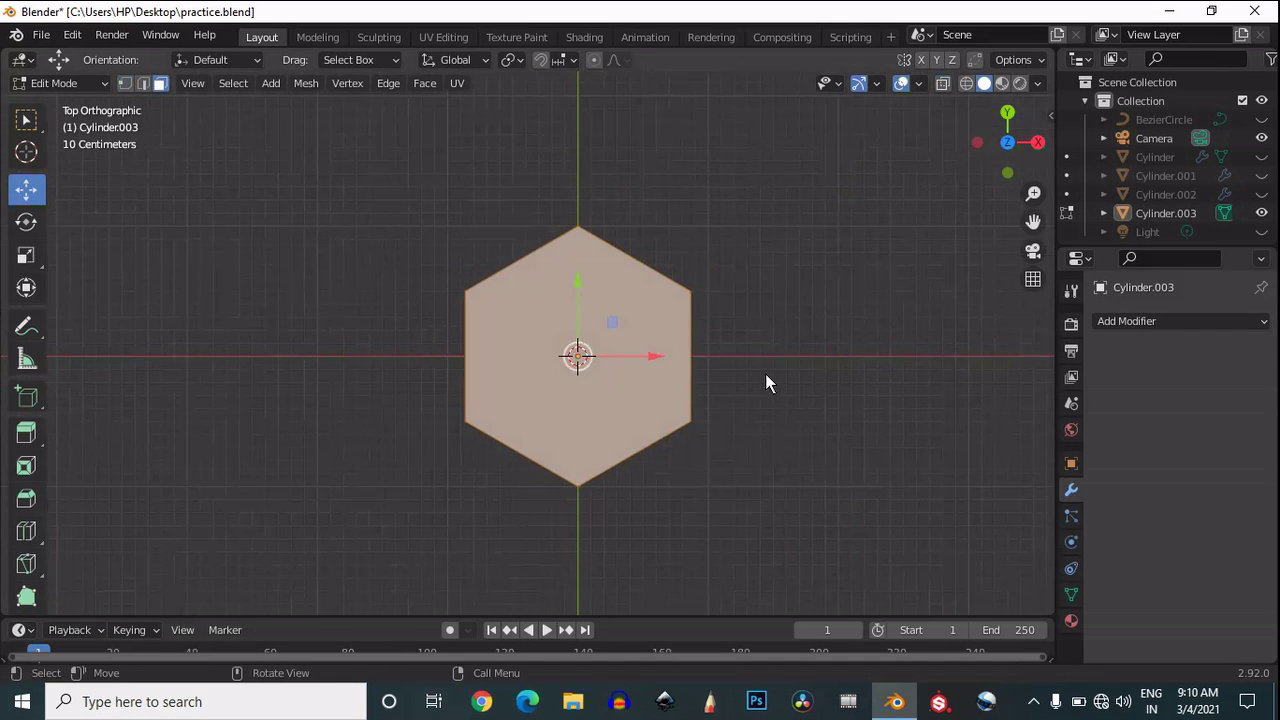
{"action": "key", "text": "i"}
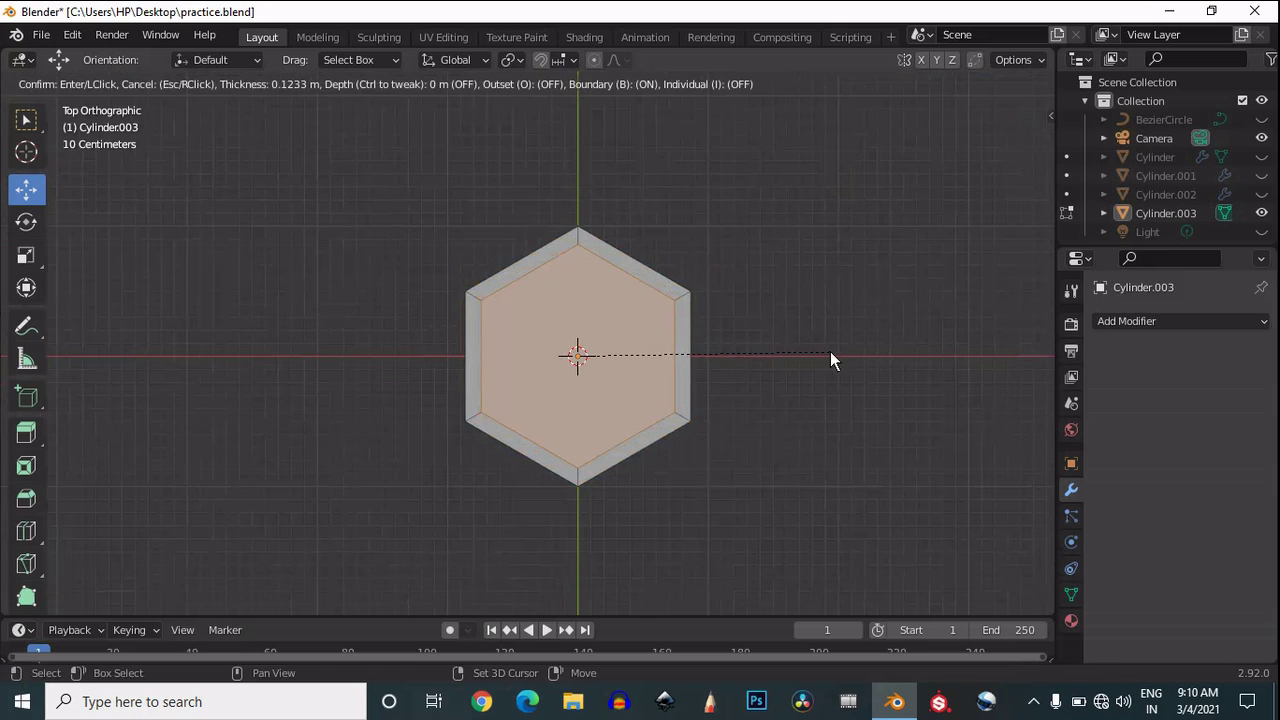
{"action": "left_click", "coordinate": [830, 352]}
{"action": "double_click", "coordinate": [197, 487]}
{"action": "type", "text": "0.1"}
{"action": "key", "text": "Return"}
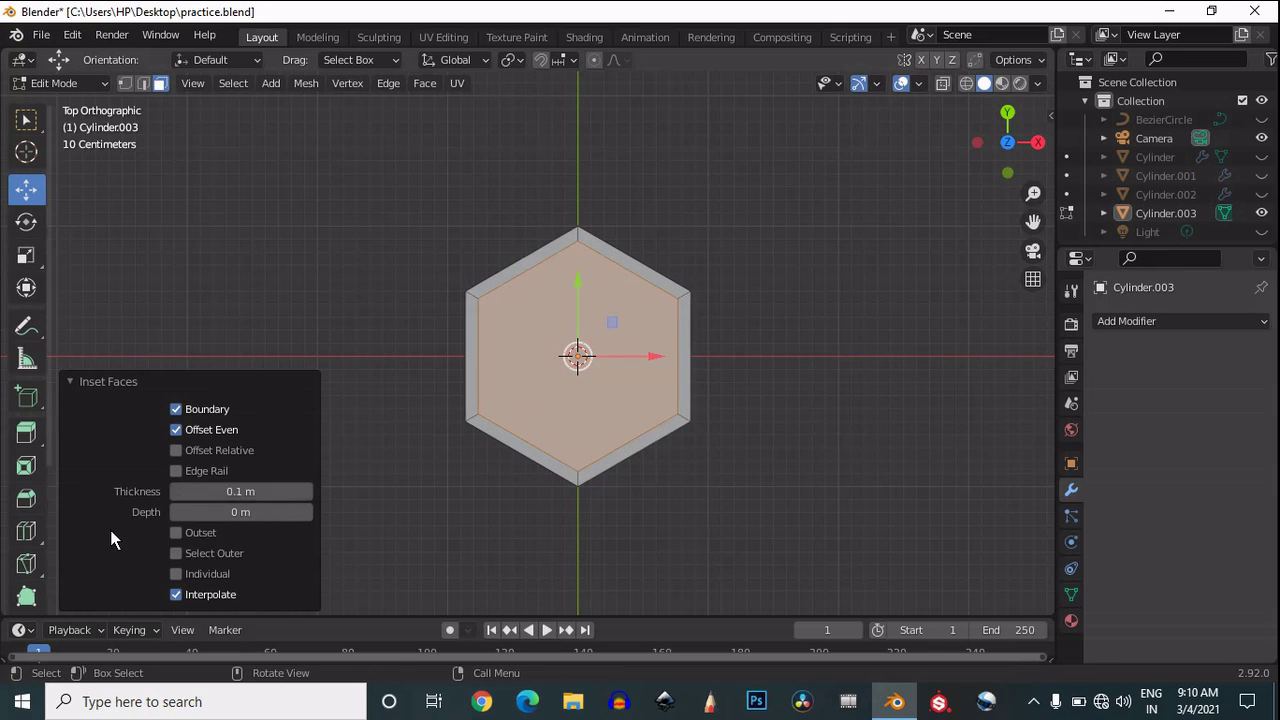
Set the inset thickness to 0.11 m.
{"action": "left_click", "coordinate": [206, 491]}
{"action": "left_click_drag", "start_coordinate": [206, 491], "coordinate": [193, 486]}
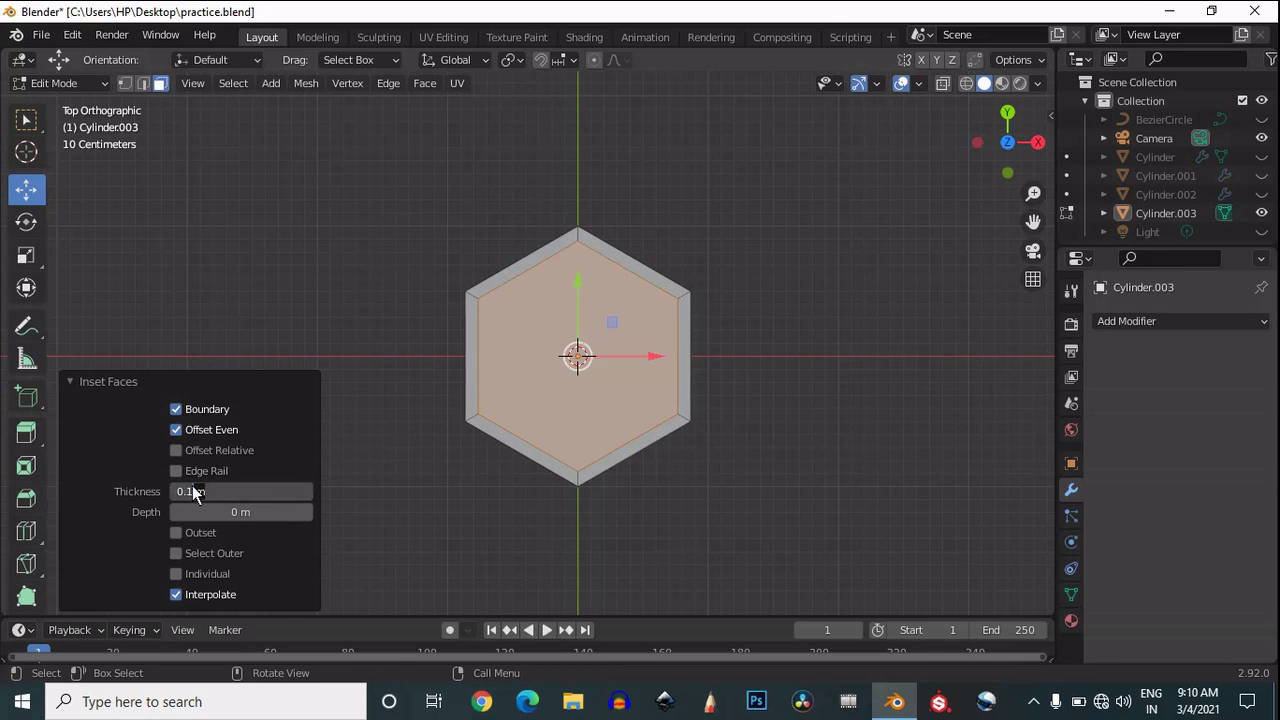
{"action": "type", "text": "1"}
{"action": "key", "text": "Return"}
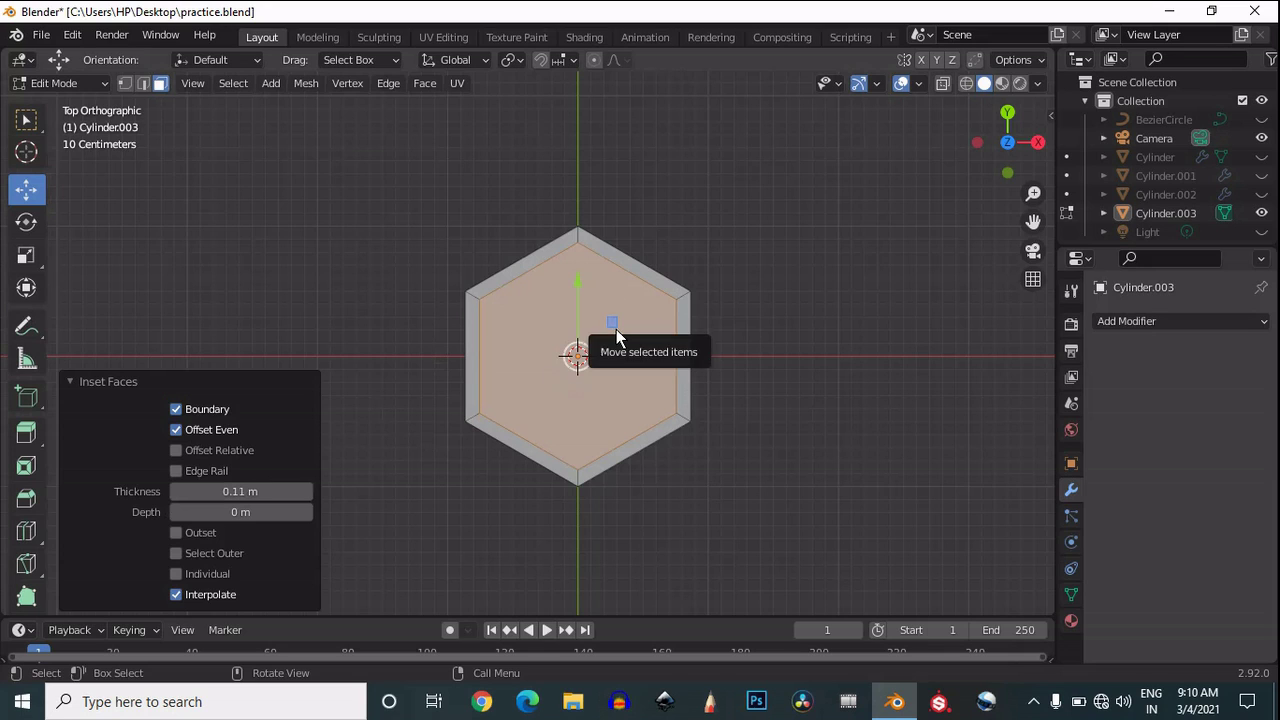
Delete the inner hexagon face to leave only the frame, select the remaining faces and return to Object Mode.
{"action": "key", "text": "x"}
{"action": "left_click", "coordinate": [606, 370]}
{"action": "left_click_drag", "start_coordinate": [772, 203], "coordinate": [325, 557]}
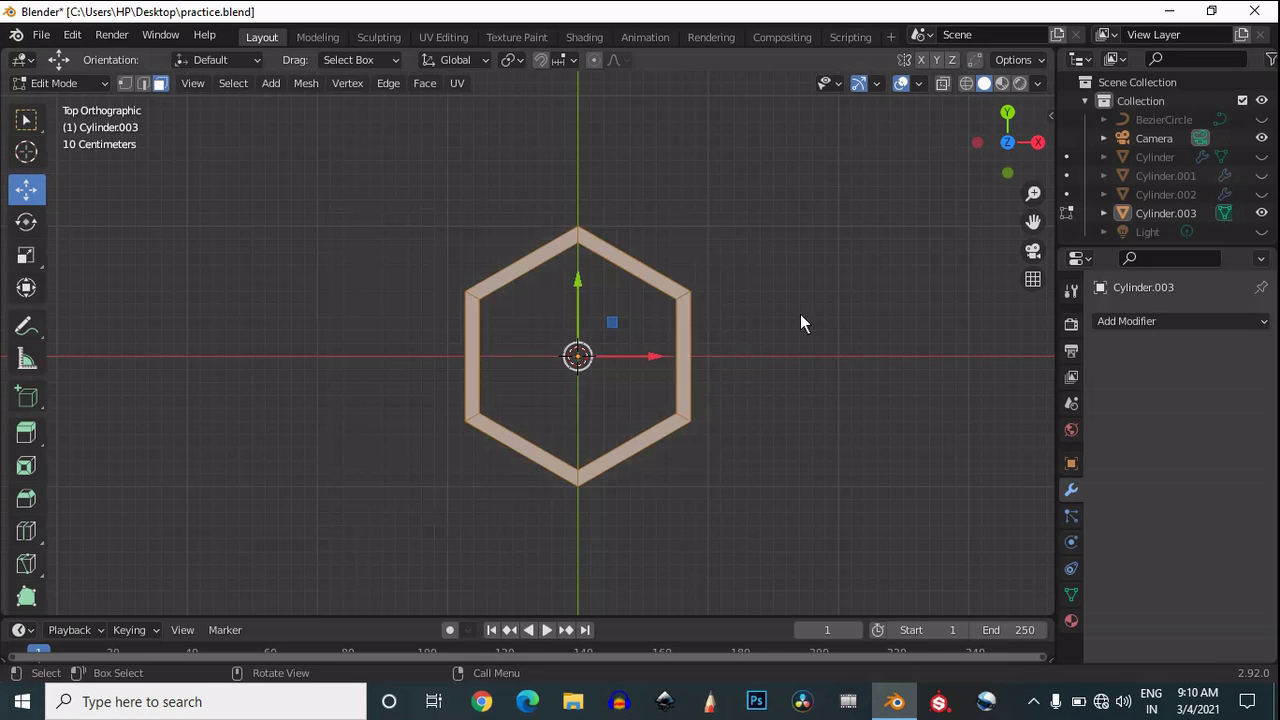
{"action": "key", "text": "Tab"}
{"action": "left_click", "coordinate": [674, 350]}
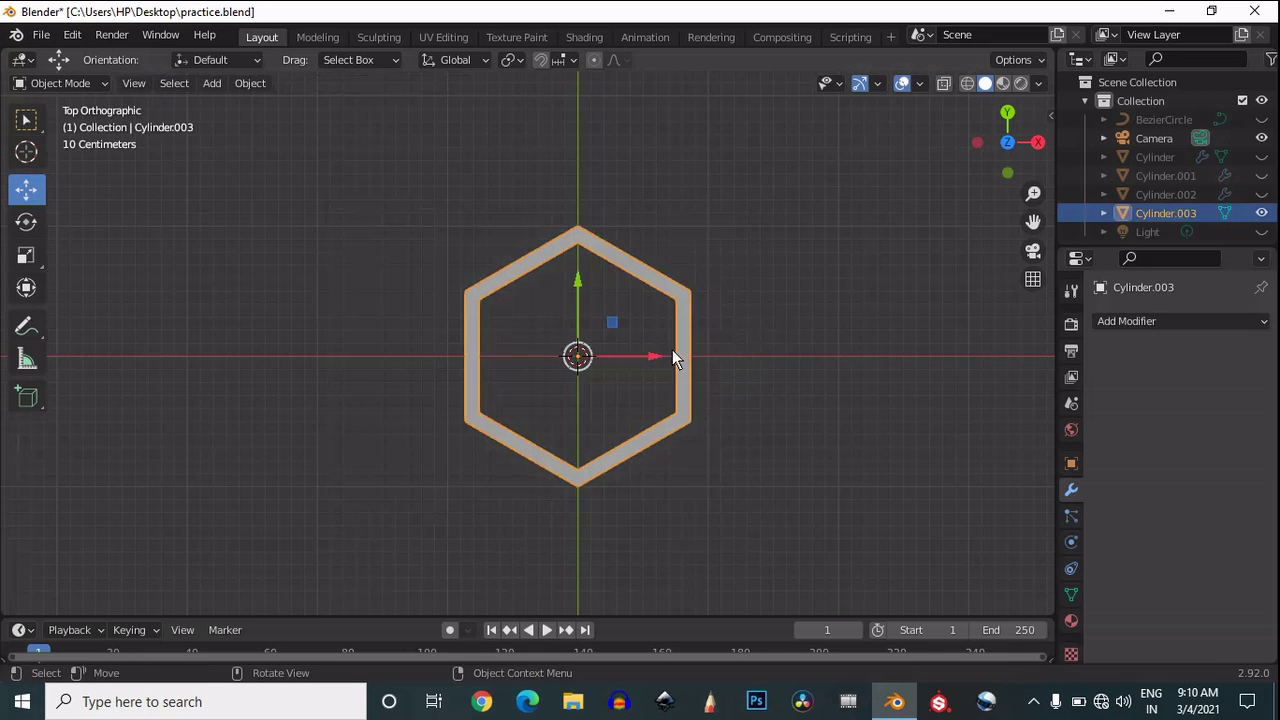
Add an Array modifier to the hexagon frame and set its count to 5.
{"action": "left_click", "coordinate": [1115, 324]}
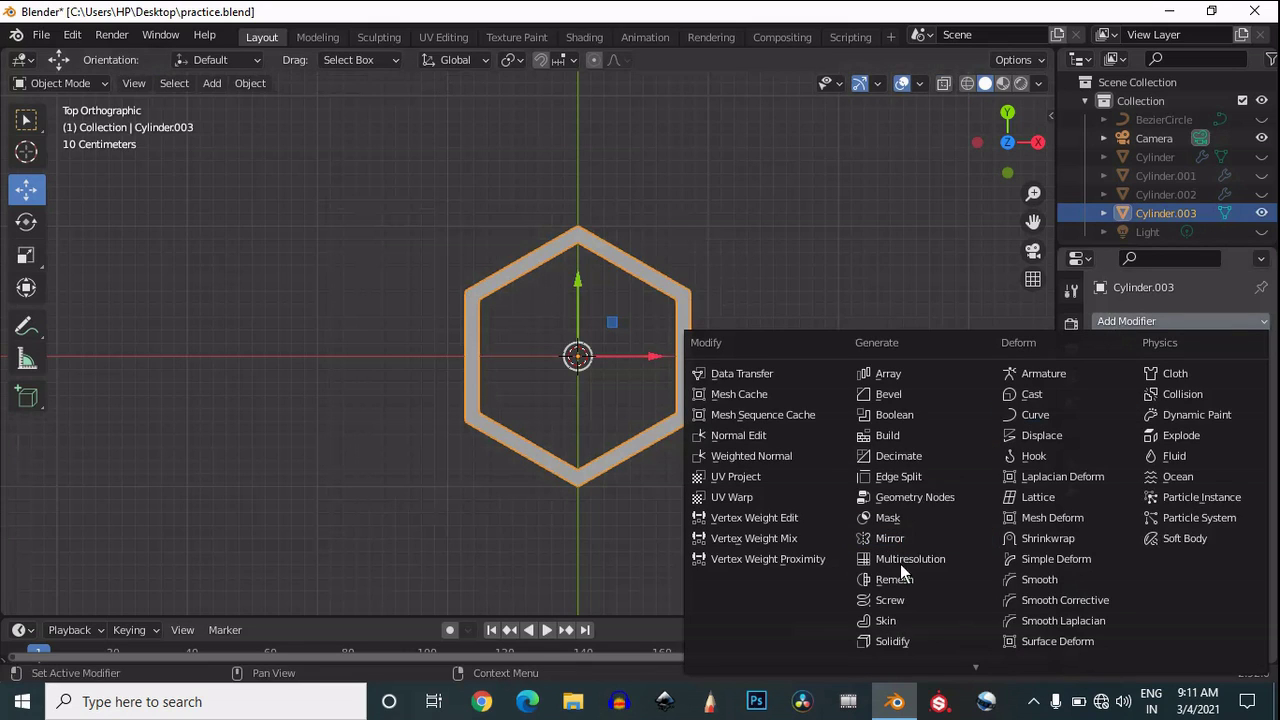
{"action": "left_click", "coordinate": [906, 375]}
{"action": "left_click", "coordinate": [763, 443]}
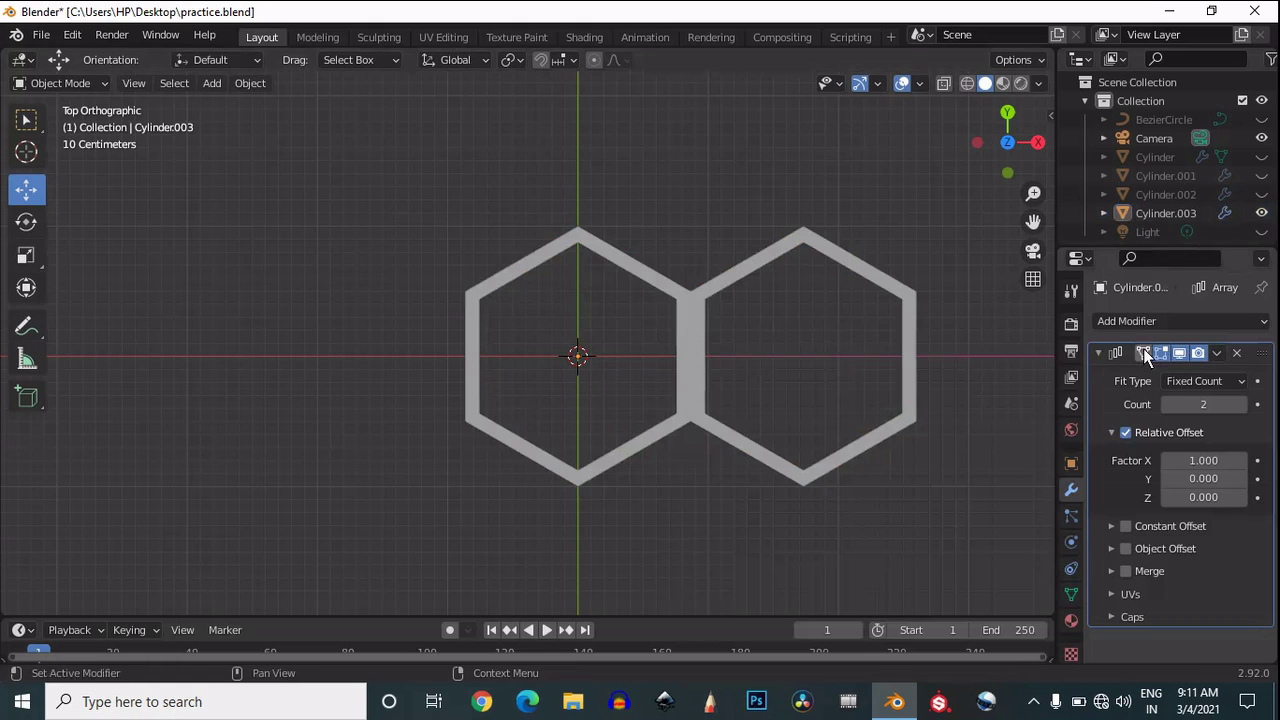
{"action": "left_click", "coordinate": [1241, 404]}
{"action": "scroll", "coordinate": [731, 449], "scroll_direction": "down", "scroll_amount": 3}
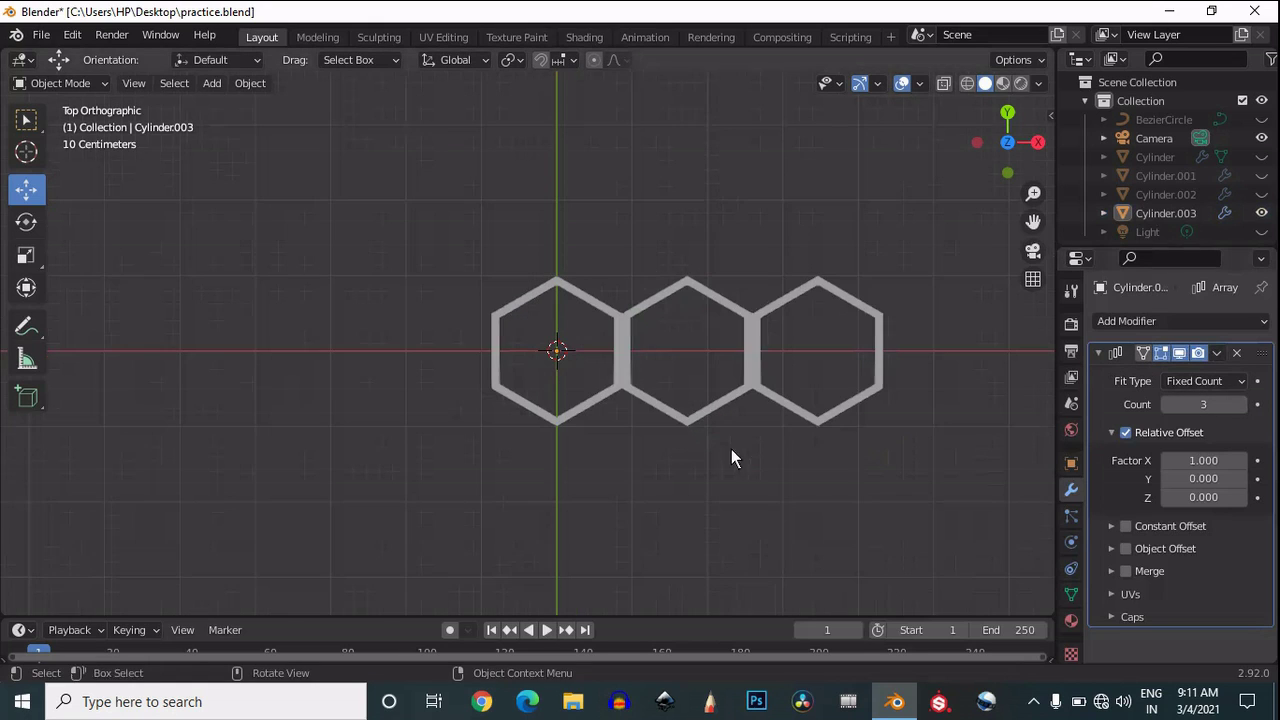
{"action": "left_click", "coordinate": [1242, 404]}
{"action": "left_click", "coordinate": [1242, 404]}
{"action": "left_click_drag", "start_coordinate": [1033, 221], "coordinate": [830, 240]}
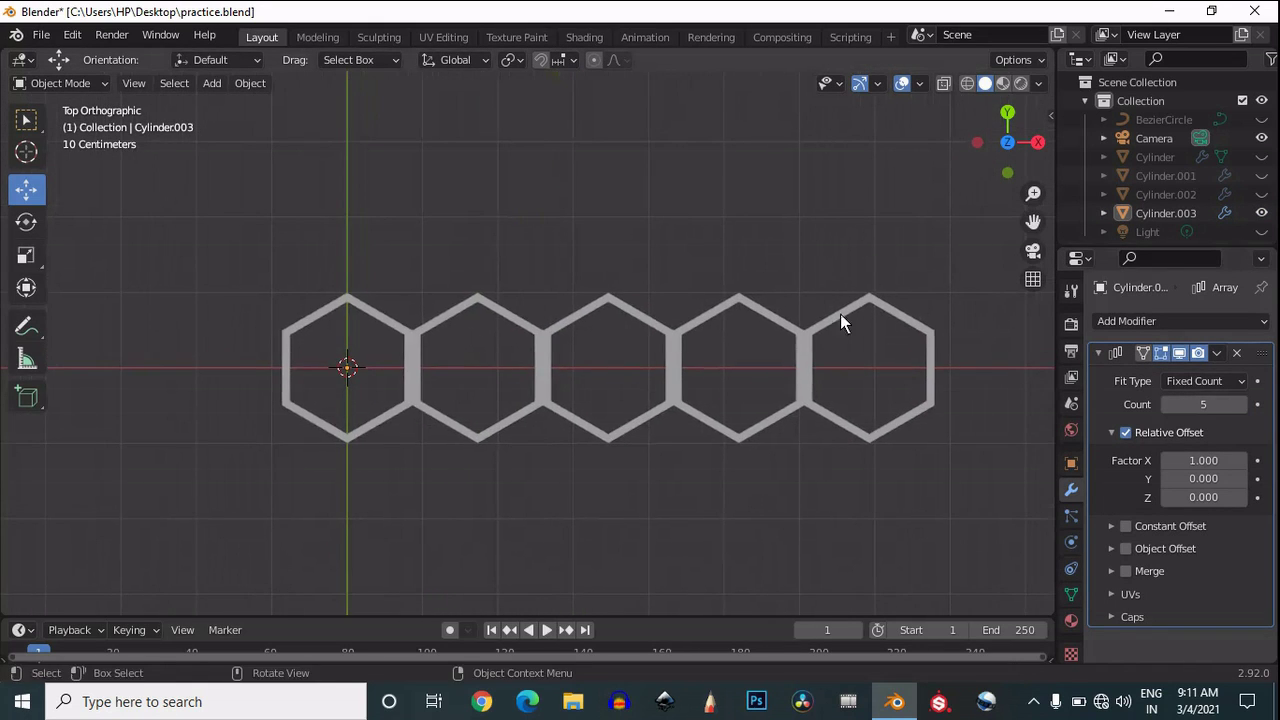
{"action": "left_click", "coordinate": [1216, 352]}
{"action": "left_click", "coordinate": [1124, 374]}
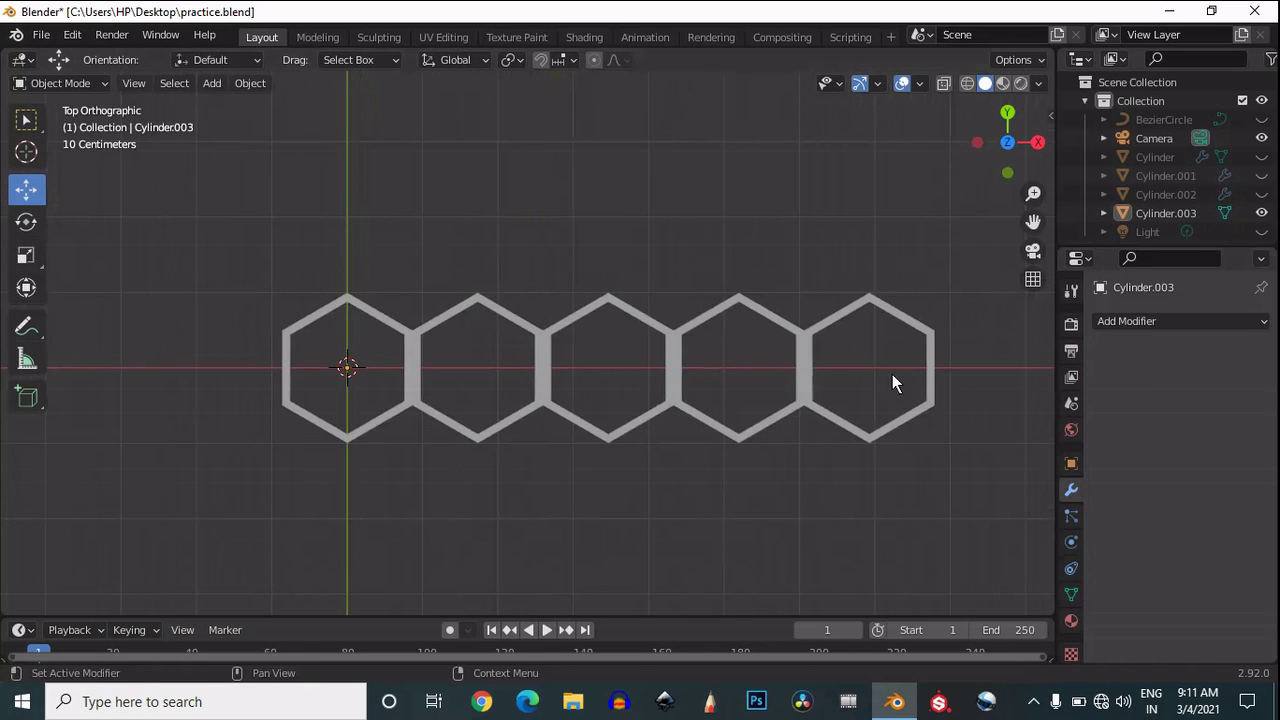
{"action": "key", "text": "ctrl+z"}
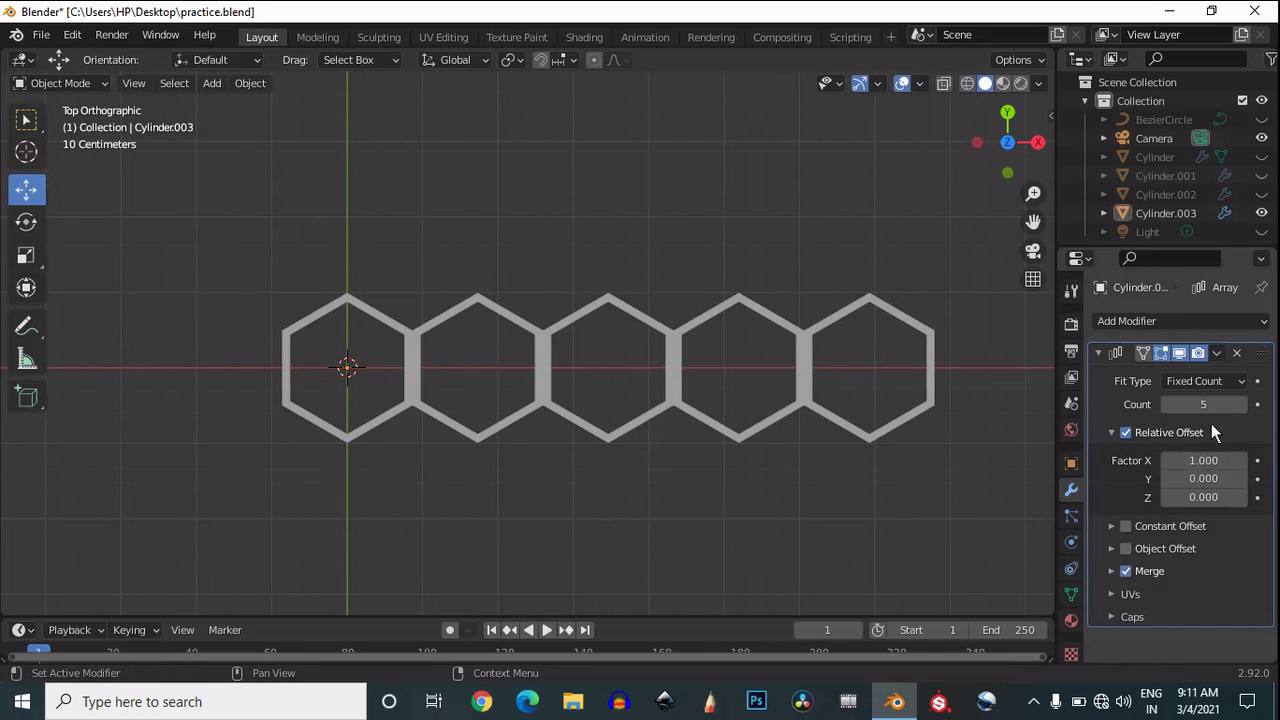
Apply the Array modifier with Merge enabled and enter Edit Mode on the hexagon row.
{"action": "left_click", "coordinate": [1216, 352]}
{"action": "left_click", "coordinate": [1126, 374]}
{"action": "key", "text": "Tab"}
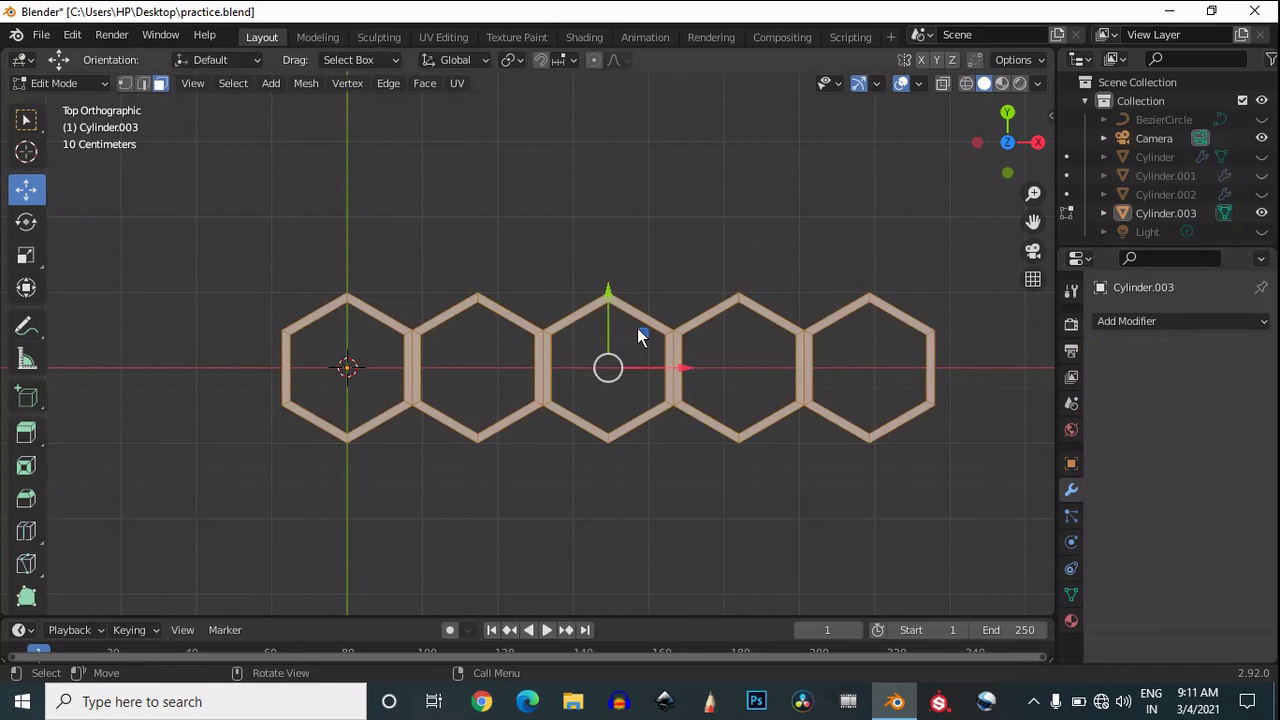
{"action": "key", "text": "shift+d"}
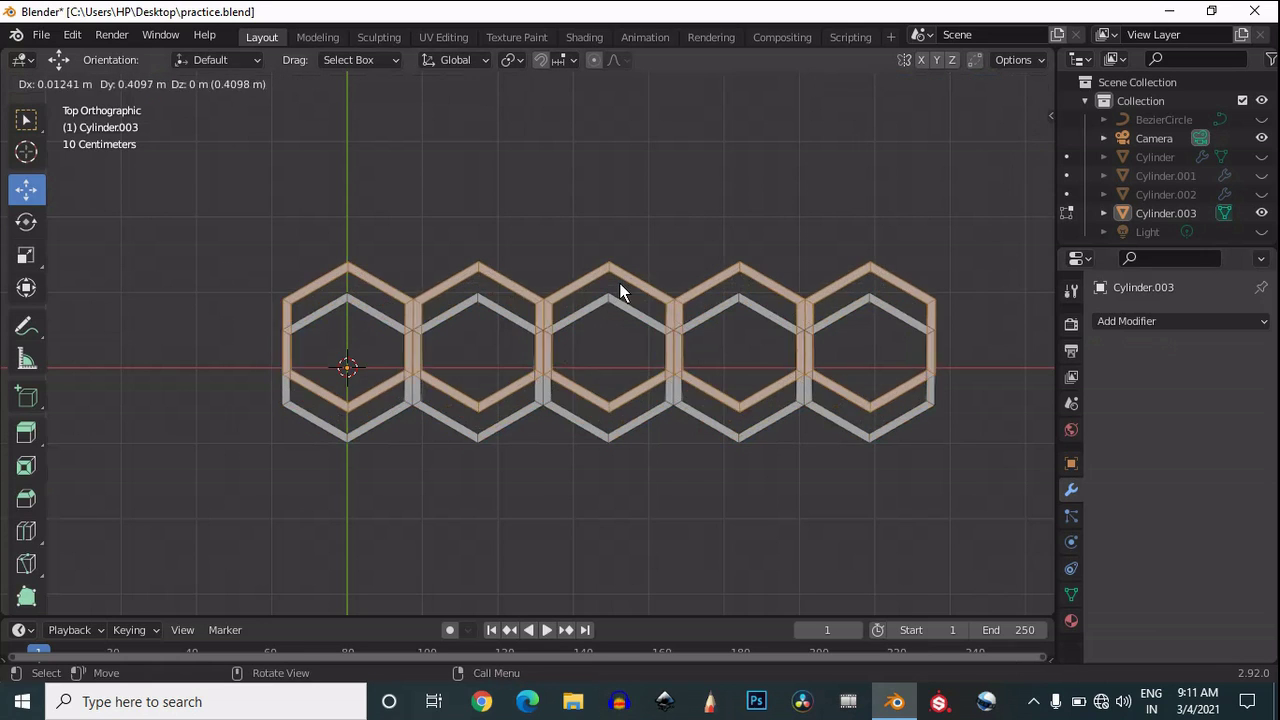
{"action": "right_click", "coordinate": [613, 228]}
{"action": "key", "text": "x"}
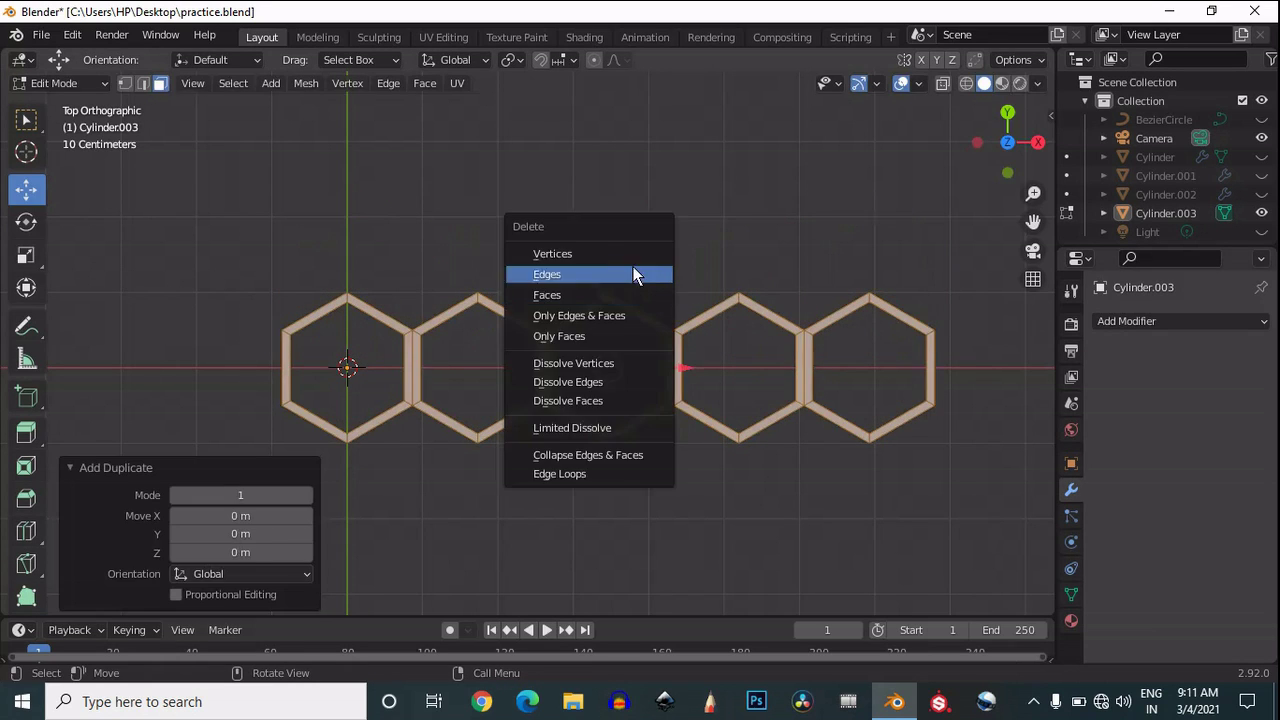
{"action": "left_click", "coordinate": [621, 254]}
Turn on snapping and set the snap target to Vertex.
{"action": "left_click", "coordinate": [540, 60]}
{"action": "left_click", "coordinate": [567, 60]}
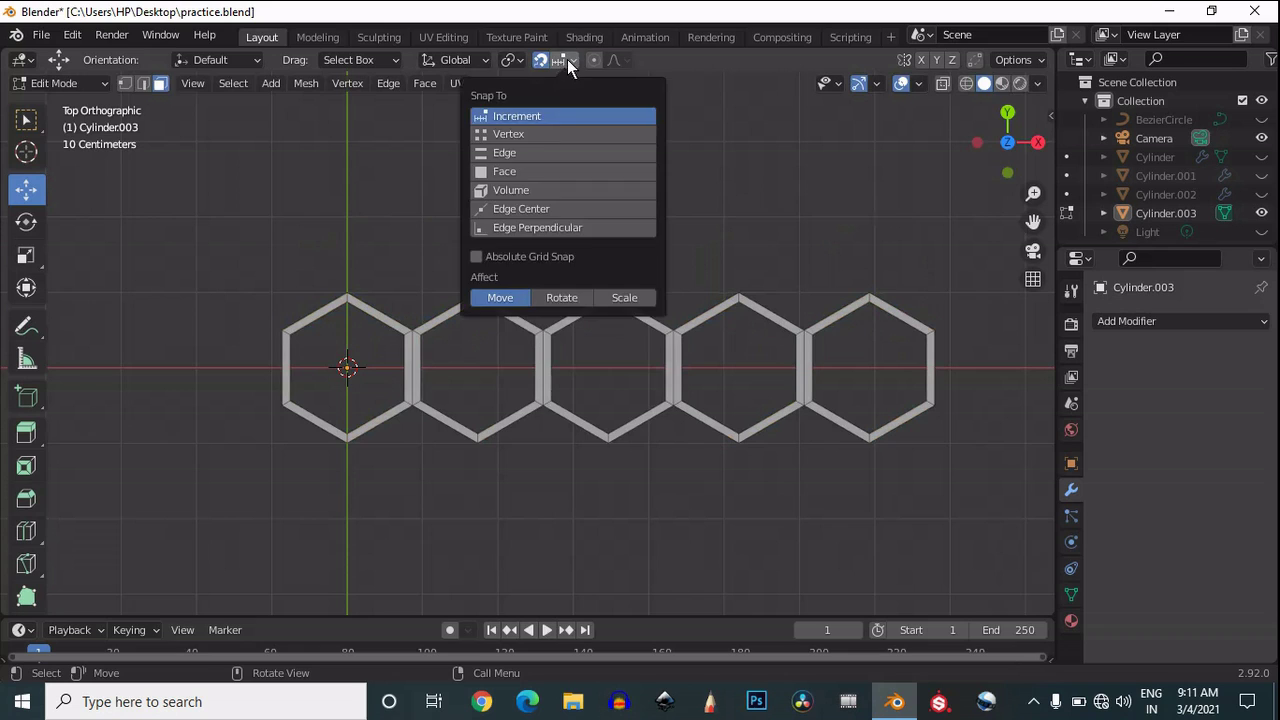
{"action": "left_click", "coordinate": [537, 136]}
Duplicate the whole hexagon row and place the copy above it, offset about 0.869 m in X and 1.502 m in Y.
{"action": "key", "text": "a"}
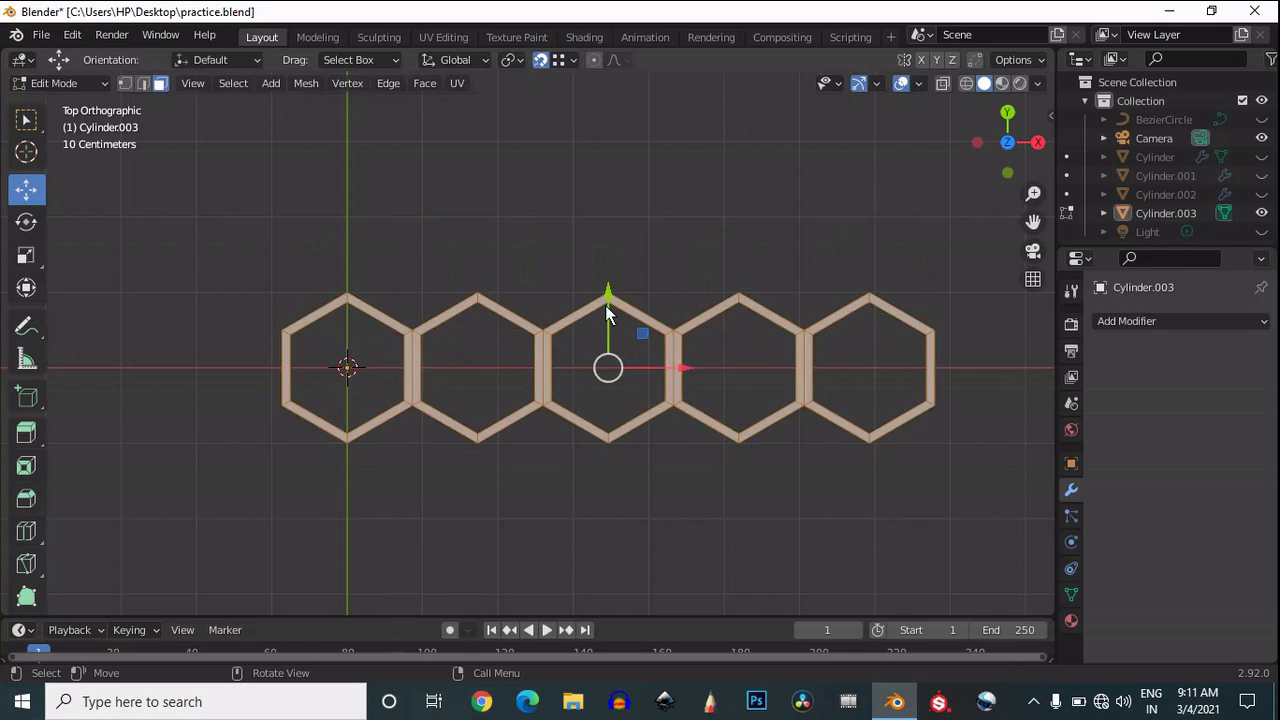
{"action": "key", "text": "shift+d"}
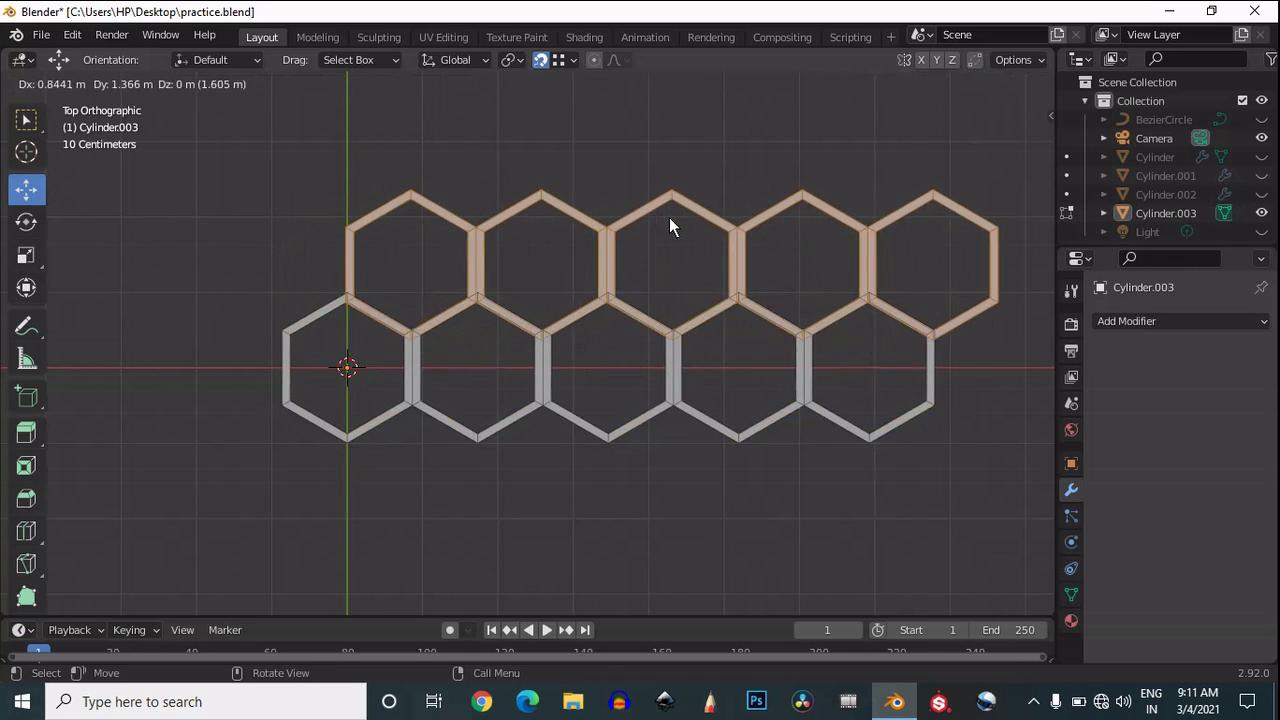
{"action": "key", "text": "ctrl"}
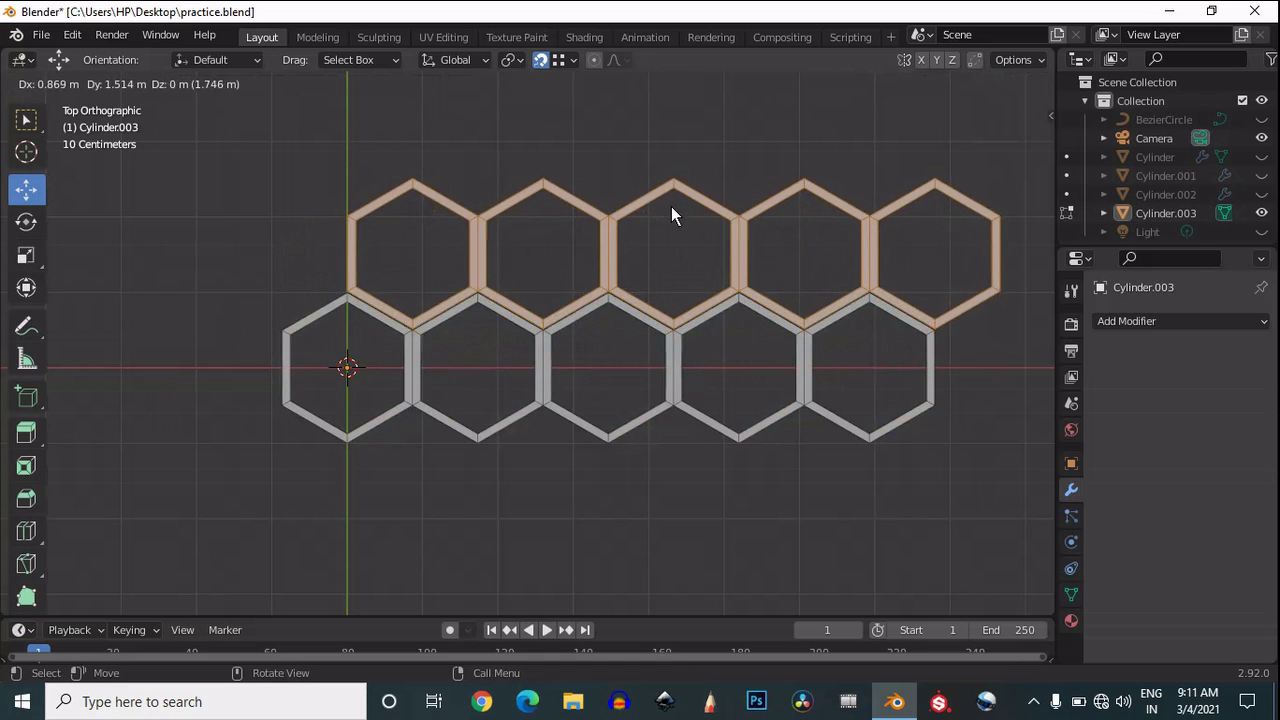
{"action": "left_click", "coordinate": [671, 207]}
Try to snap the duplicated row's lower corner onto the matching vertex of the original row.
{"action": "scroll", "coordinate": [467, 305], "scroll_direction": "up", "scroll_amount": 8}
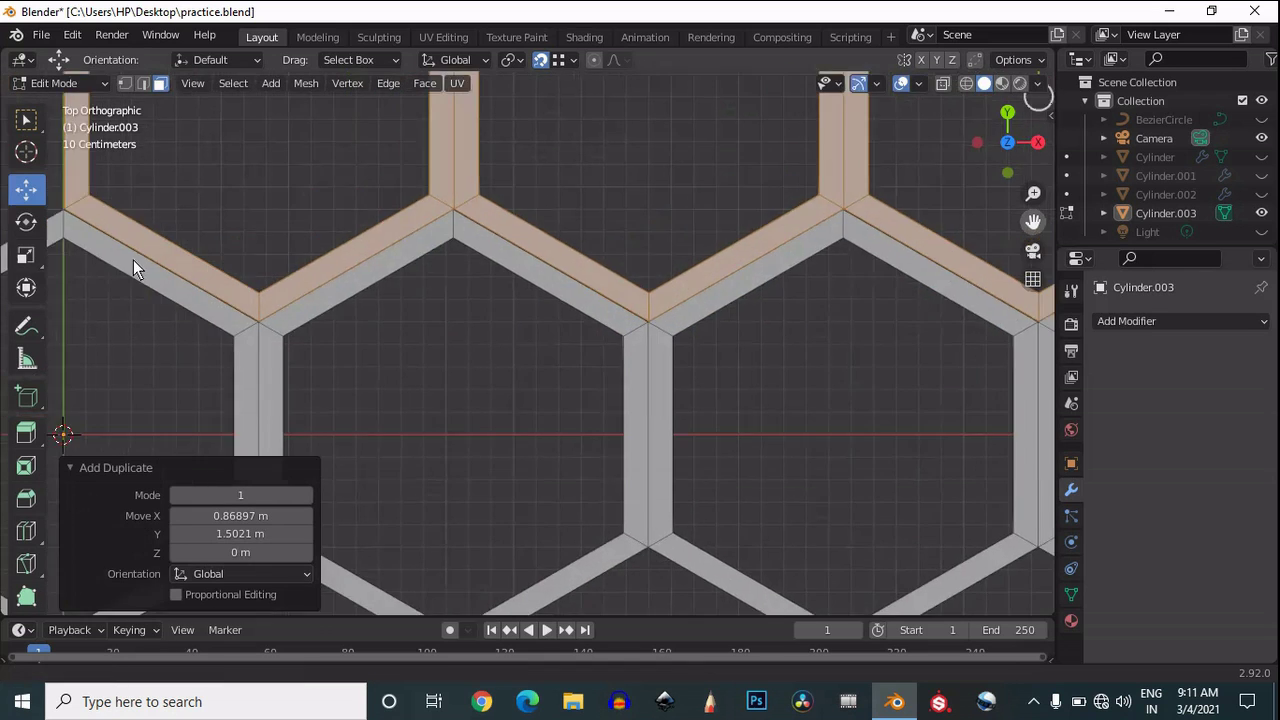
{"action": "scroll", "coordinate": [500, 343], "scroll_direction": "up", "scroll_amount": 3}
{"action": "left_click_drag", "start_coordinate": [1033, 222], "coordinate": [114, 190]}
{"action": "key", "text": "1"}
{"action": "scroll", "coordinate": [679, 339], "scroll_direction": "up", "scroll_amount": 4}
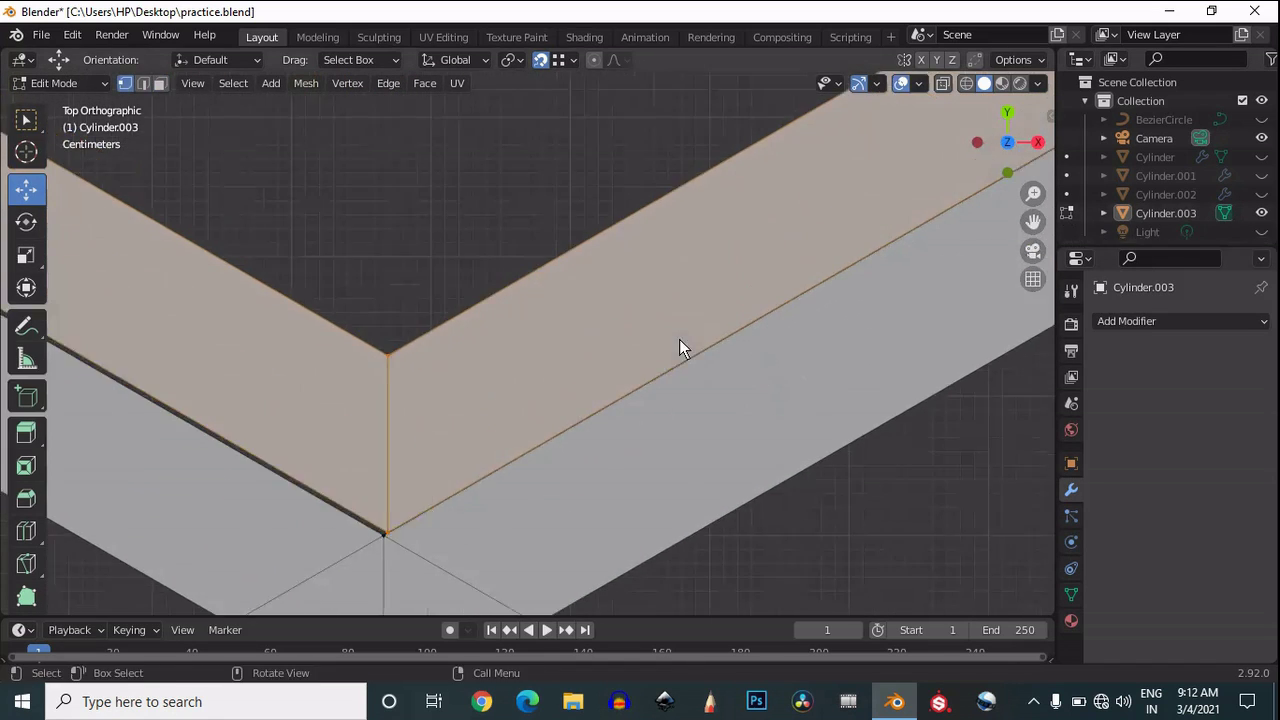
{"action": "left_click_drag", "start_coordinate": [1055, 214], "coordinate": [196, 94]}
{"action": "key", "text": "g"}
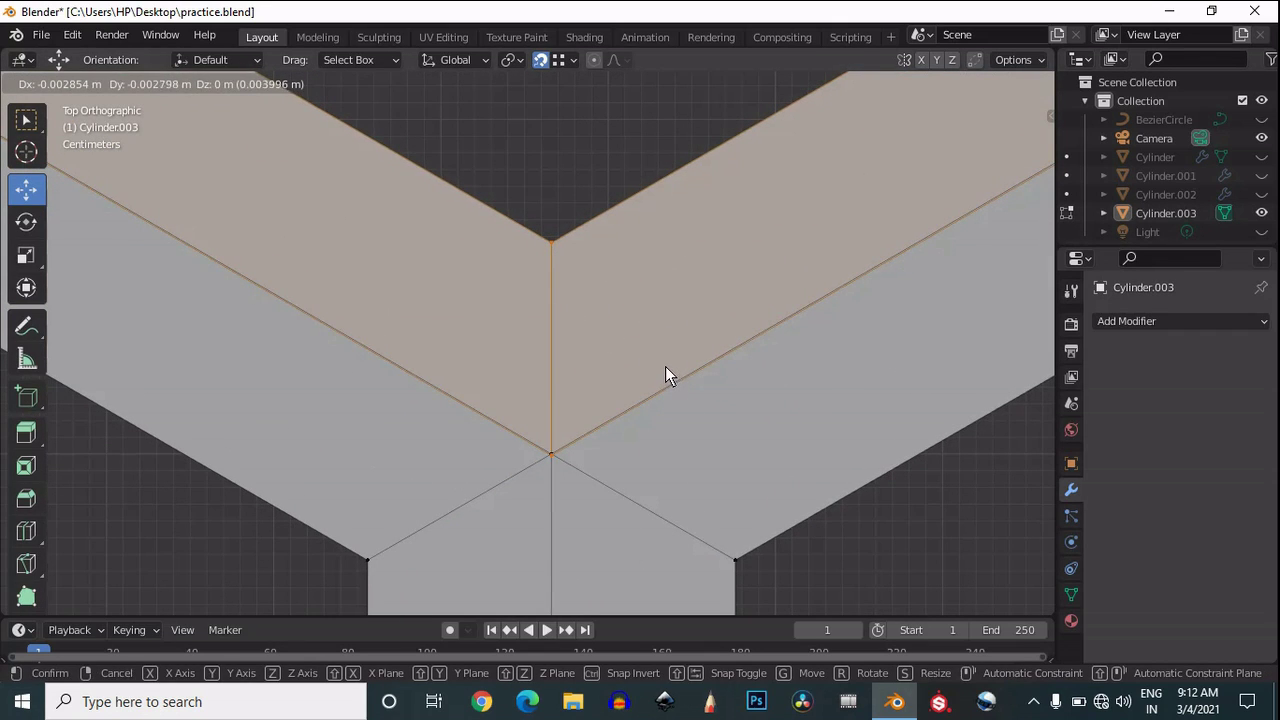
{"action": "left_click", "coordinate": [660, 349]}
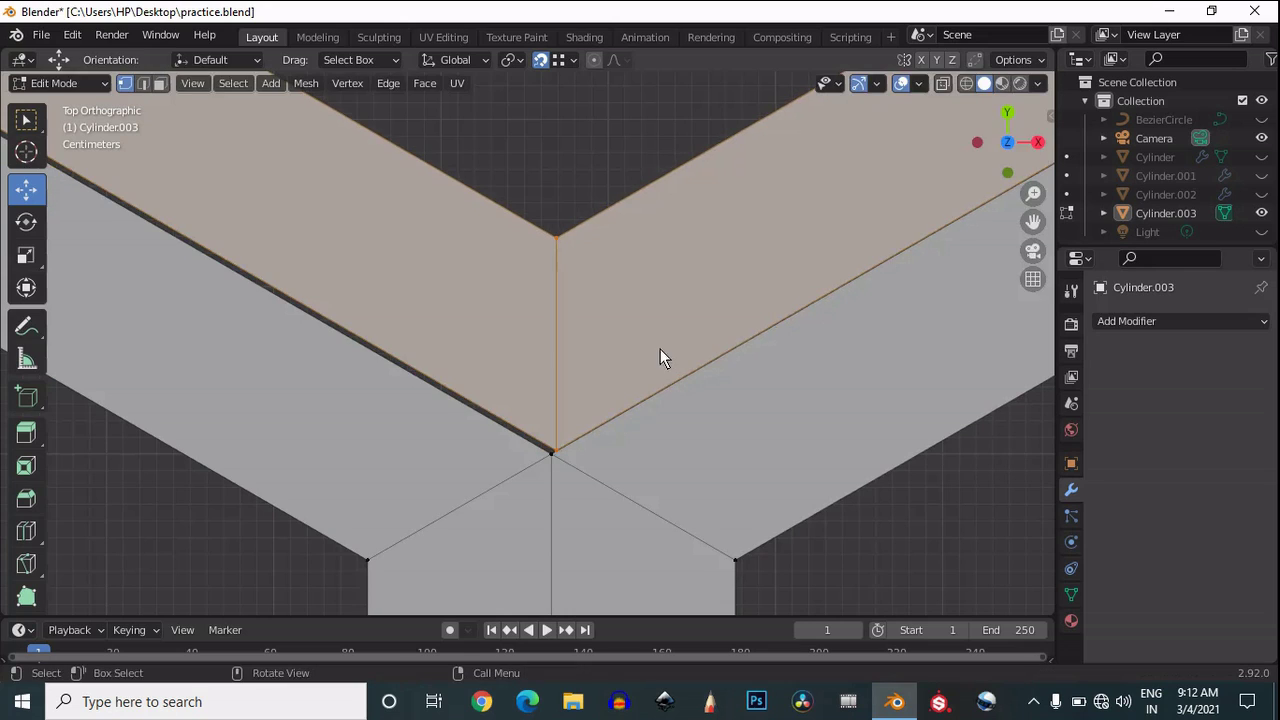
Turn on Auto Merge Vertices and snap the duplicated row's lower corner onto the original row's junction vertex.
{"action": "left_click", "coordinate": [974, 64]}
{"action": "left_click", "coordinate": [1038, 61]}
{"action": "key", "text": "g"}
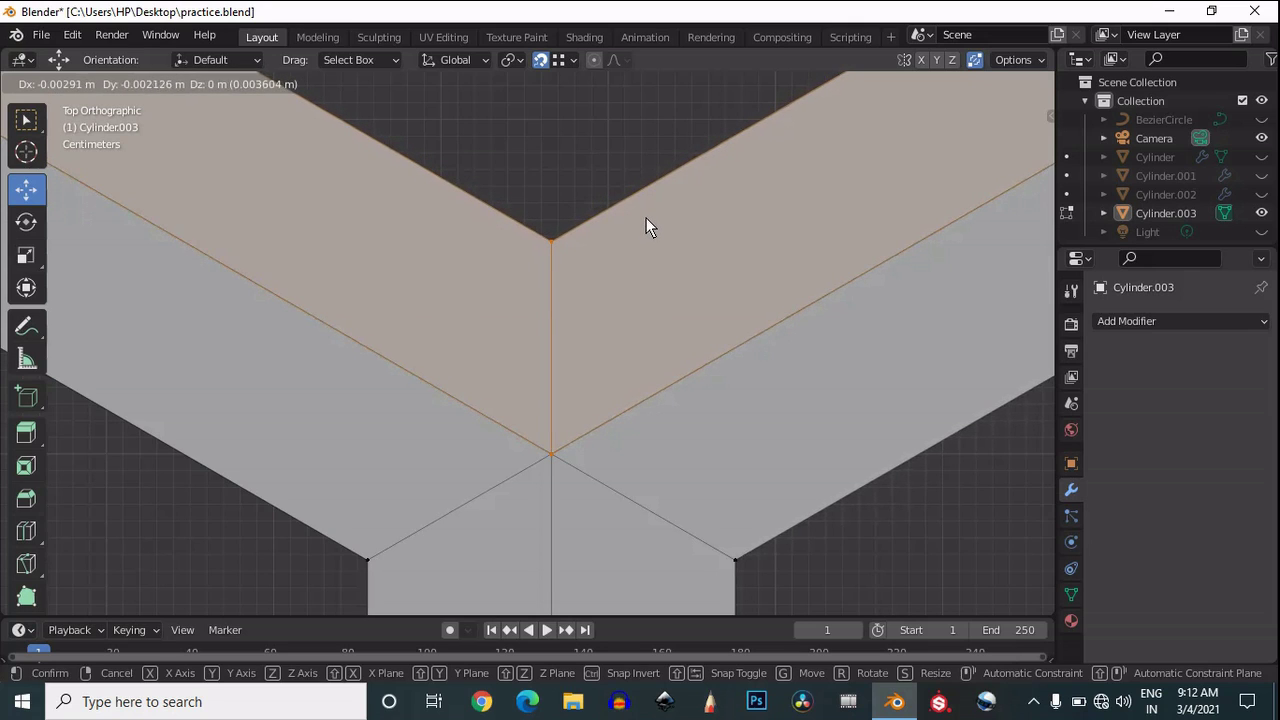
{"action": "left_click", "coordinate": [646, 218]}
Check with cancelled trial moves whether the duplicated row's vertices are merged with the row below.
{"action": "key", "text": "g"}
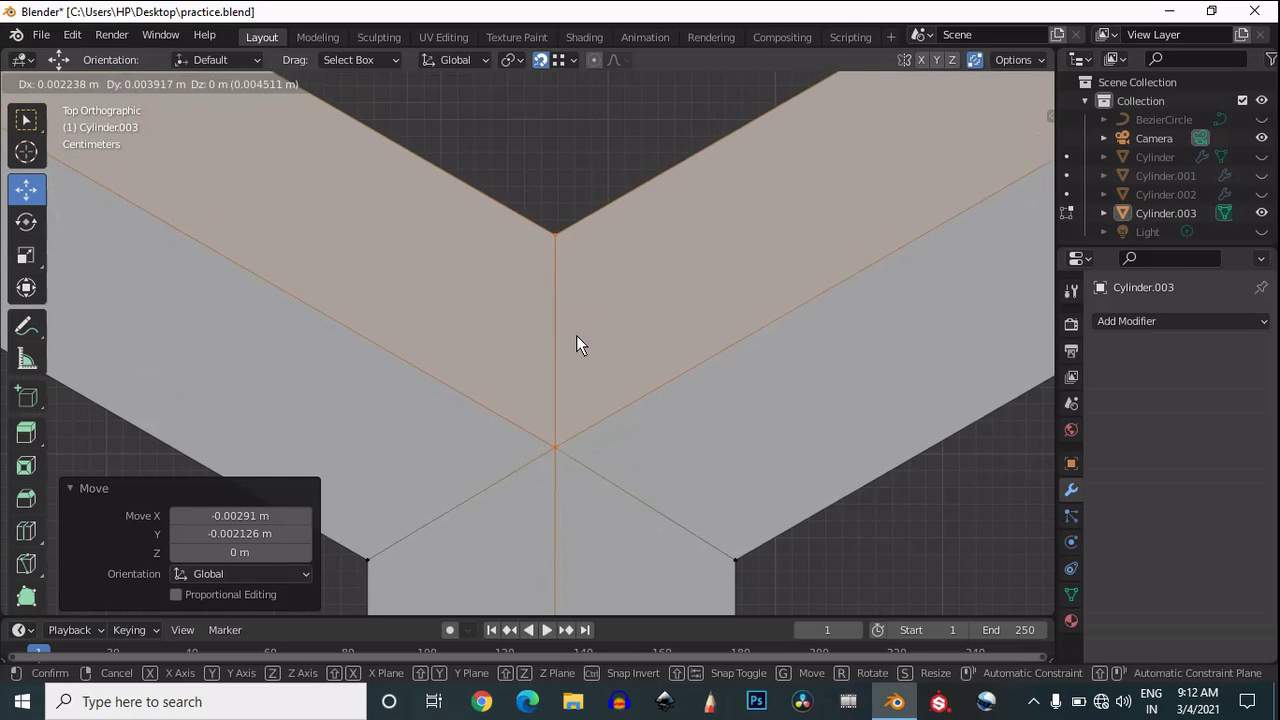
{"action": "right_click", "coordinate": [576, 335]}
{"action": "scroll", "coordinate": [601, 321], "scroll_direction": "down", "scroll_amount": 10}
{"action": "scroll", "coordinate": [601, 321], "scroll_direction": "down", "scroll_amount": 12}
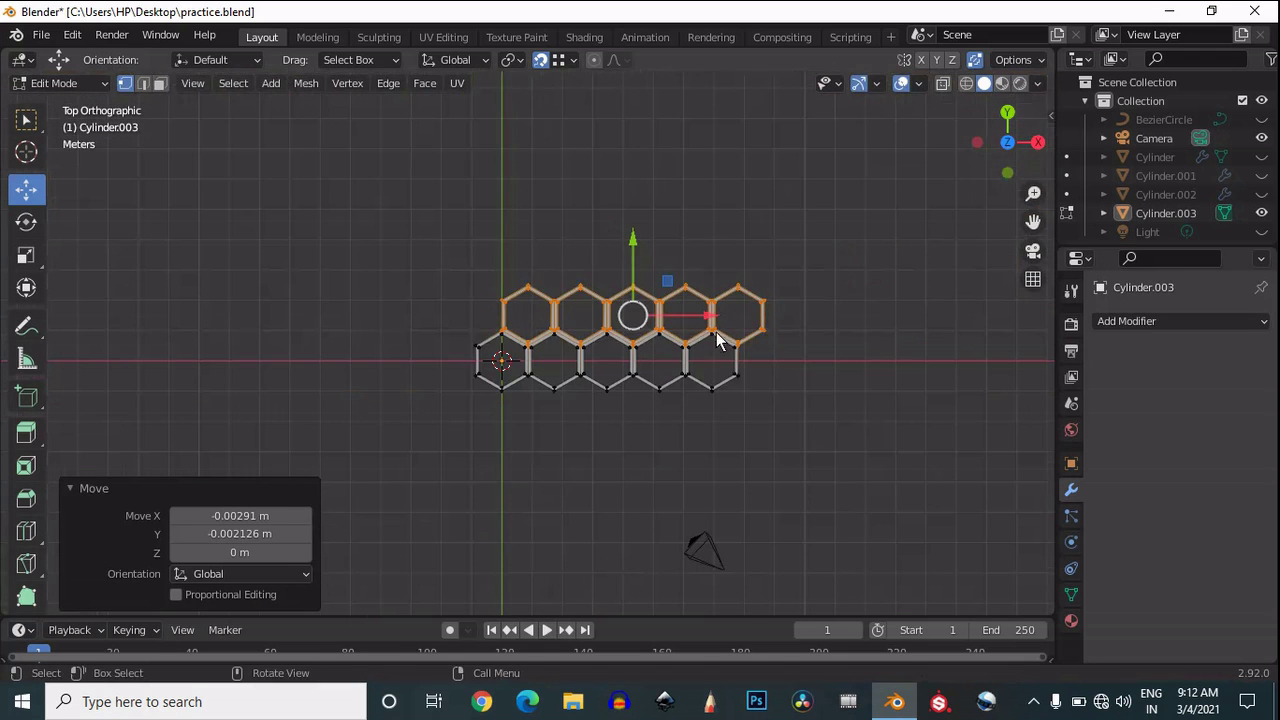
{"action": "key", "text": "g"}
{"action": "right_click", "coordinate": [726, 260]}
Return to Object Mode and add a new Array modifier to the two-row hexagon mesh.
{"action": "scroll", "coordinate": [842, 325], "scroll_direction": "up", "scroll_amount": 2}
{"action": "key", "text": "Tab"}
{"action": "scroll", "coordinate": [930, 240], "scroll_direction": "up", "scroll_amount": 4}
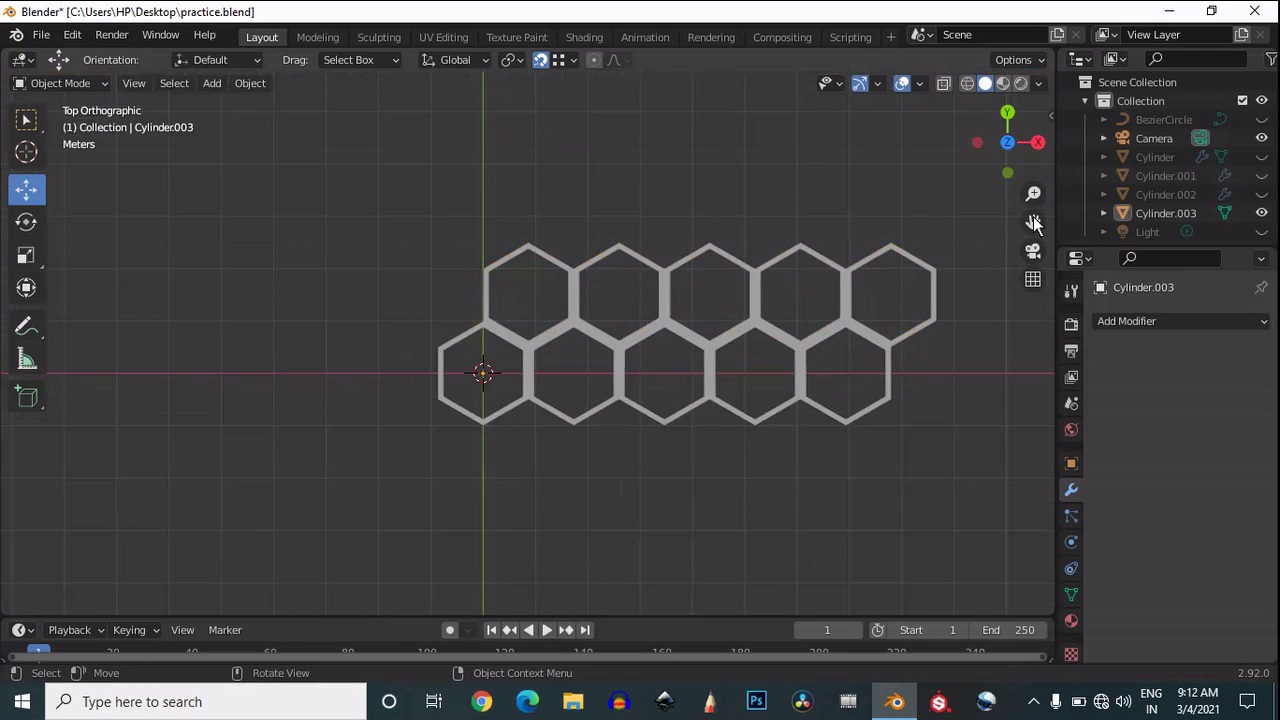
{"action": "left_click", "coordinate": [1117, 322]}
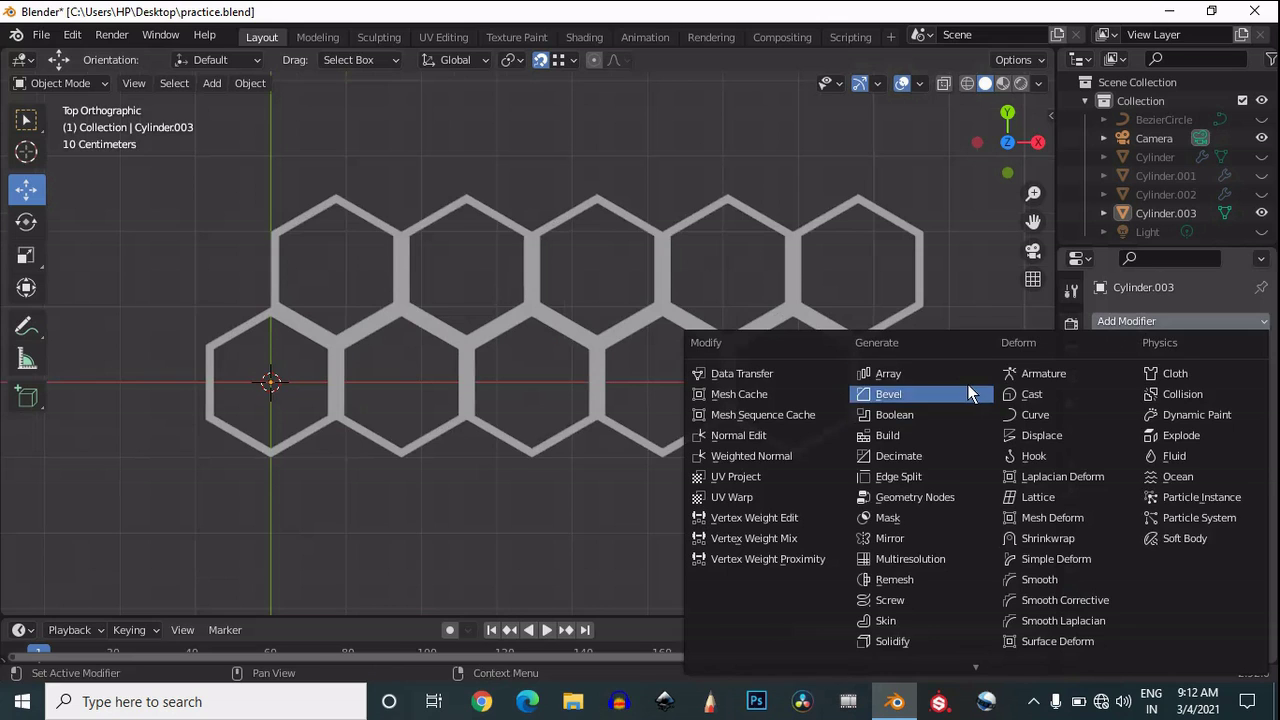
{"action": "left_click", "coordinate": [885, 373]}
{"action": "scroll", "coordinate": [809, 362], "scroll_direction": "down", "scroll_amount": 3}
{"action": "scroll", "coordinate": [812, 358], "scroll_direction": "down", "scroll_amount": 2}
{"action": "scroll", "coordinate": [953, 338], "scroll_direction": "up", "scroll_amount": 2}
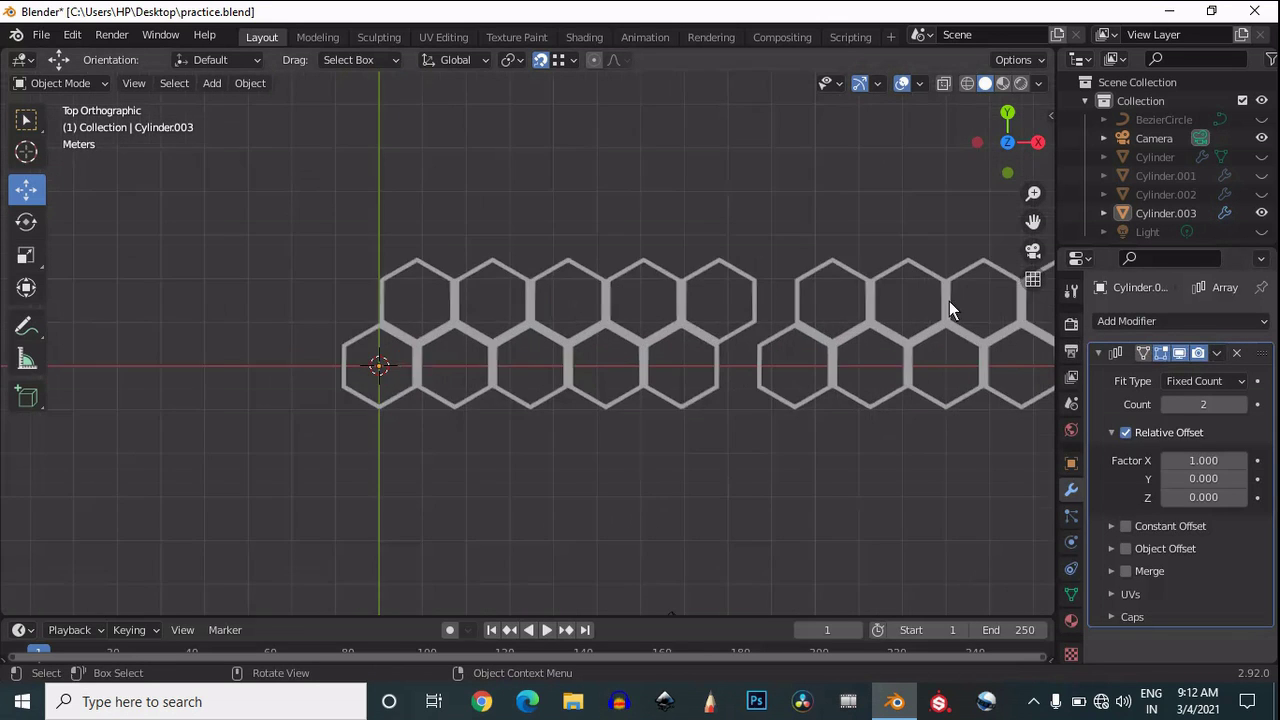
Set the new Array modifier's relative offset to Y 1 and X 0 so the two-row block repeats along Y.
{"action": "scroll", "coordinate": [950, 300], "scroll_direction": "down", "scroll_amount": 1}
{"action": "left_click_drag", "start_coordinate": [1036, 226], "coordinate": [1044, 234]}
{"action": "scroll", "coordinate": [878, 325], "scroll_direction": "up", "scroll_amount": 1}
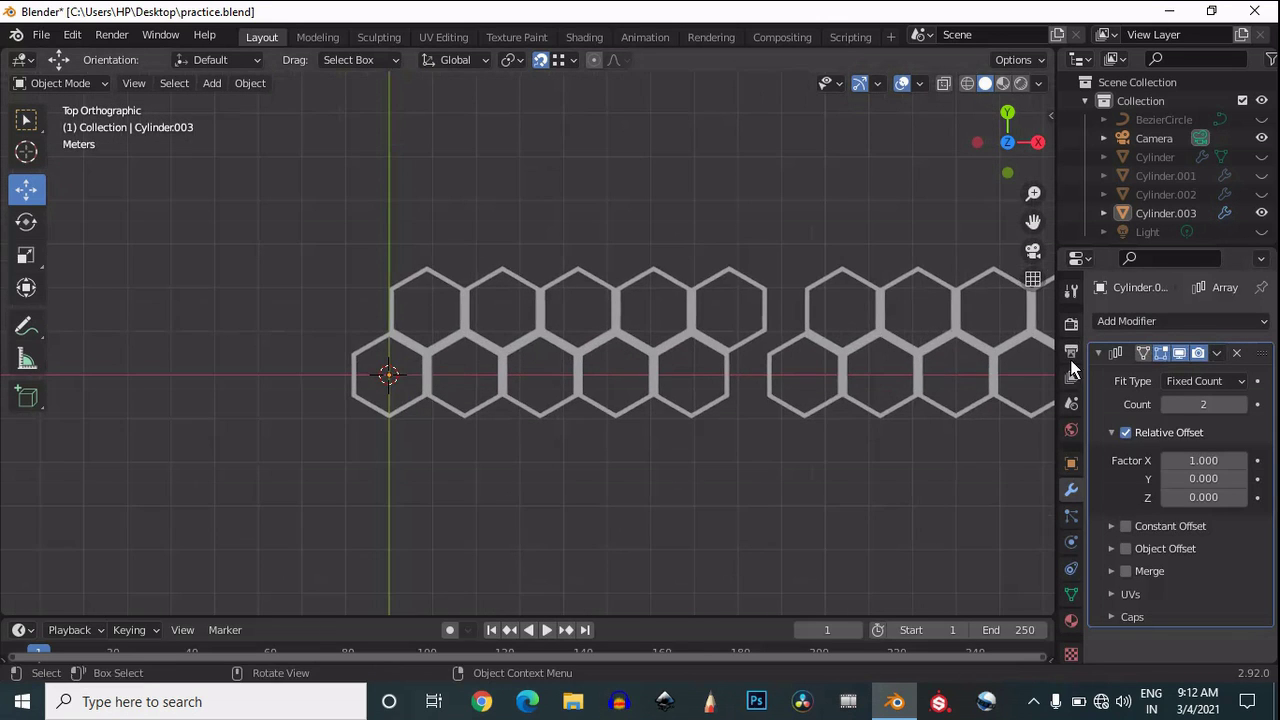
{"action": "left_click", "coordinate": [1203, 482]}
{"action": "type", "text": "1"}
{"action": "key", "text": "Return"}
{"action": "left_click", "coordinate": [1203, 464]}
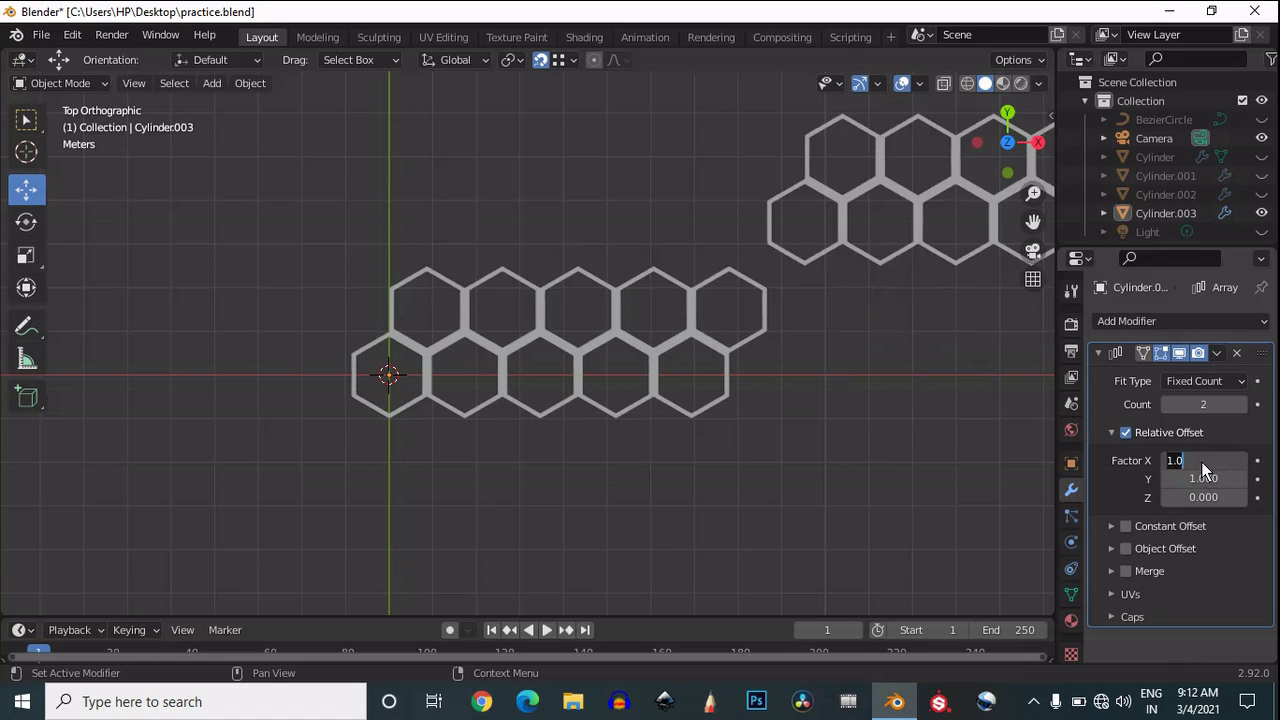
{"action": "type", "text": "0"}
{"action": "key", "text": "Return"}
Enable Merge on the Array modifier and reduce its relative offset Y factor to 0.850.
{"action": "scroll", "coordinate": [737, 283], "scroll_direction": "up", "scroll_amount": 5}
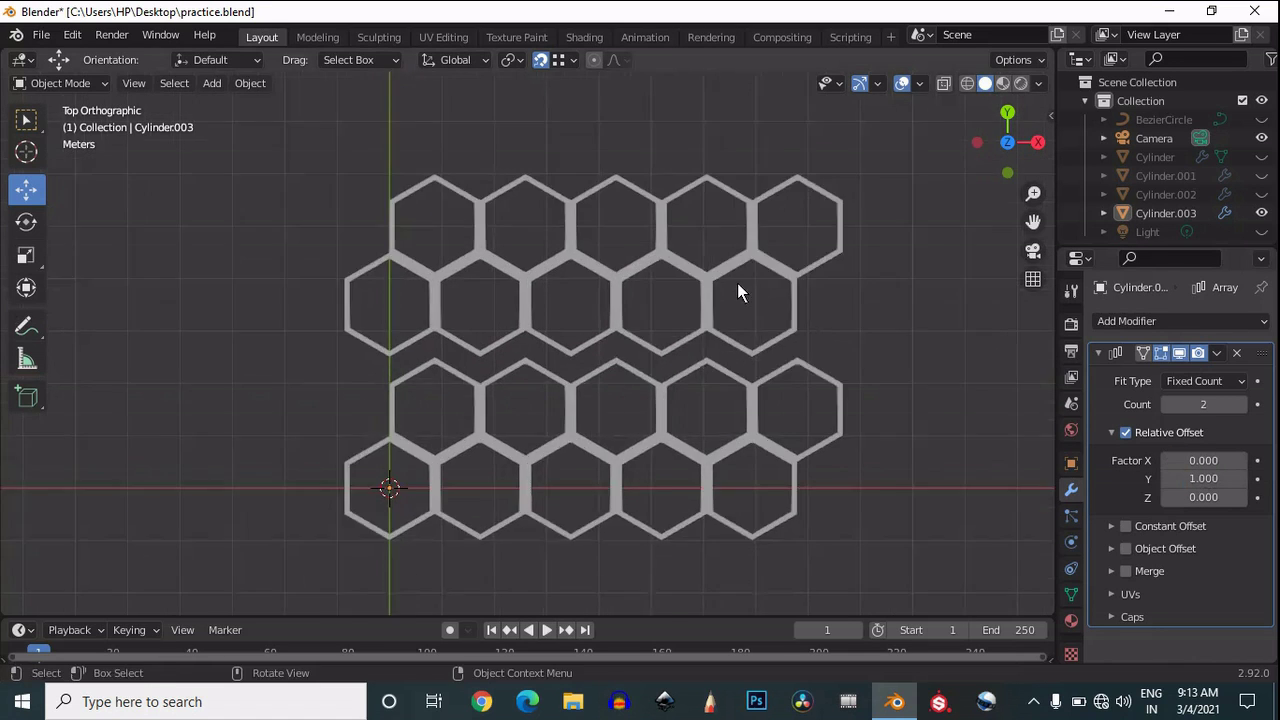
{"action": "left_click_drag", "start_coordinate": [1033, 222], "coordinate": [150, 200]}
{"action": "scroll", "coordinate": [643, 286], "scroll_direction": "up", "scroll_amount": 3}
{"action": "left_click", "coordinate": [1125, 570]}
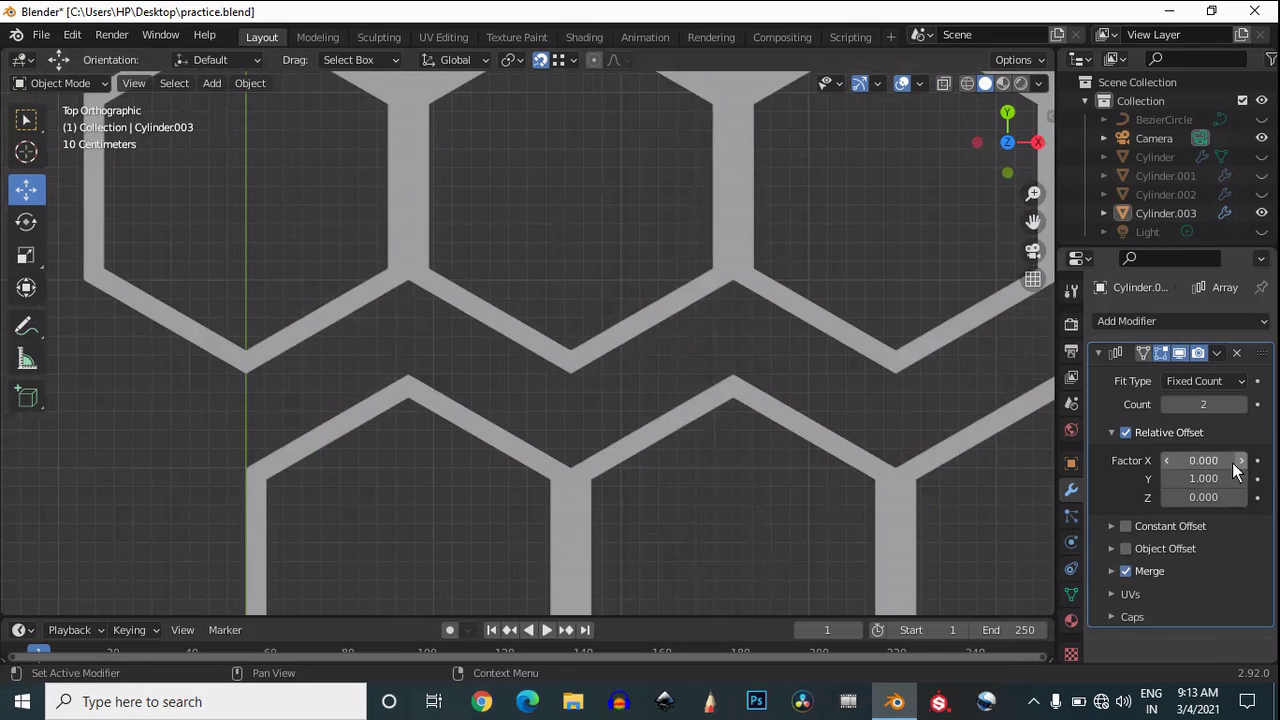
{"action": "left_click_drag", "start_coordinate": [1213, 479], "coordinate": [1189, 480]}
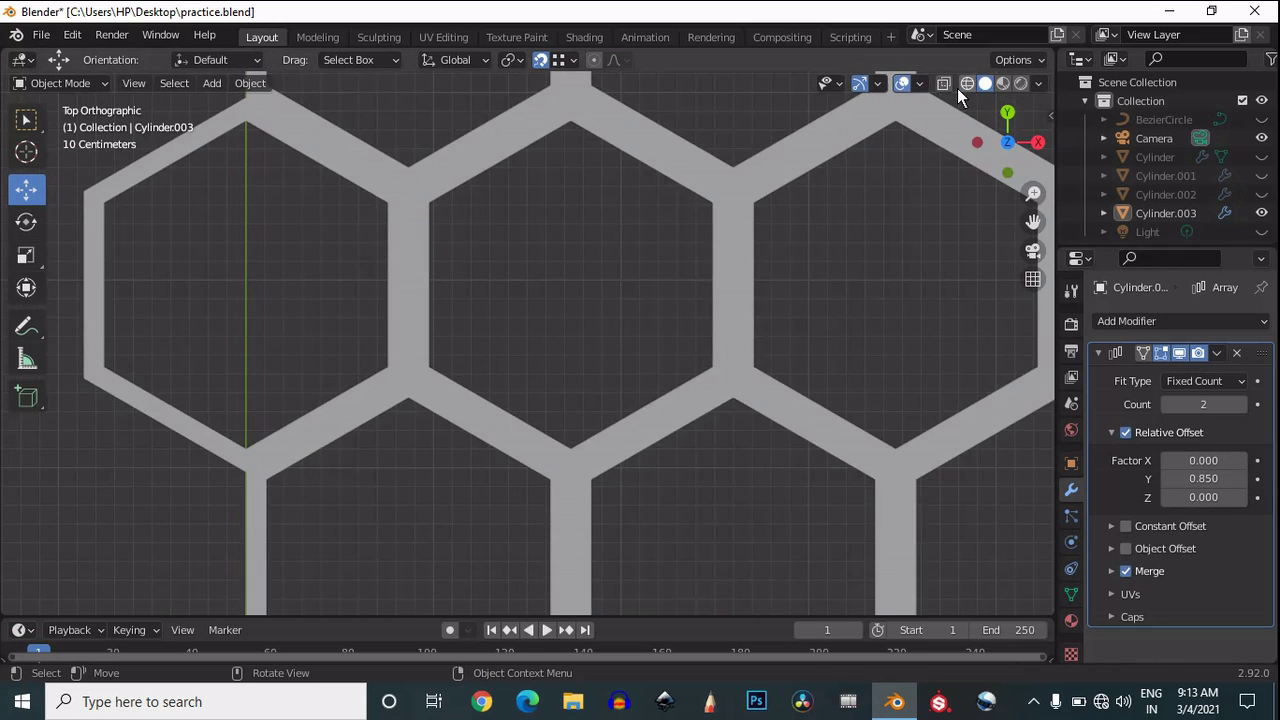
Switch to wireframe shading and fine-tune the Array's Y factor to 0.855 so the adjoining hexagon edges coincide.
{"action": "left_click", "coordinate": [967, 84]}
{"action": "left_click_drag", "start_coordinate": [1033, 222], "coordinate": [1223, 169]}
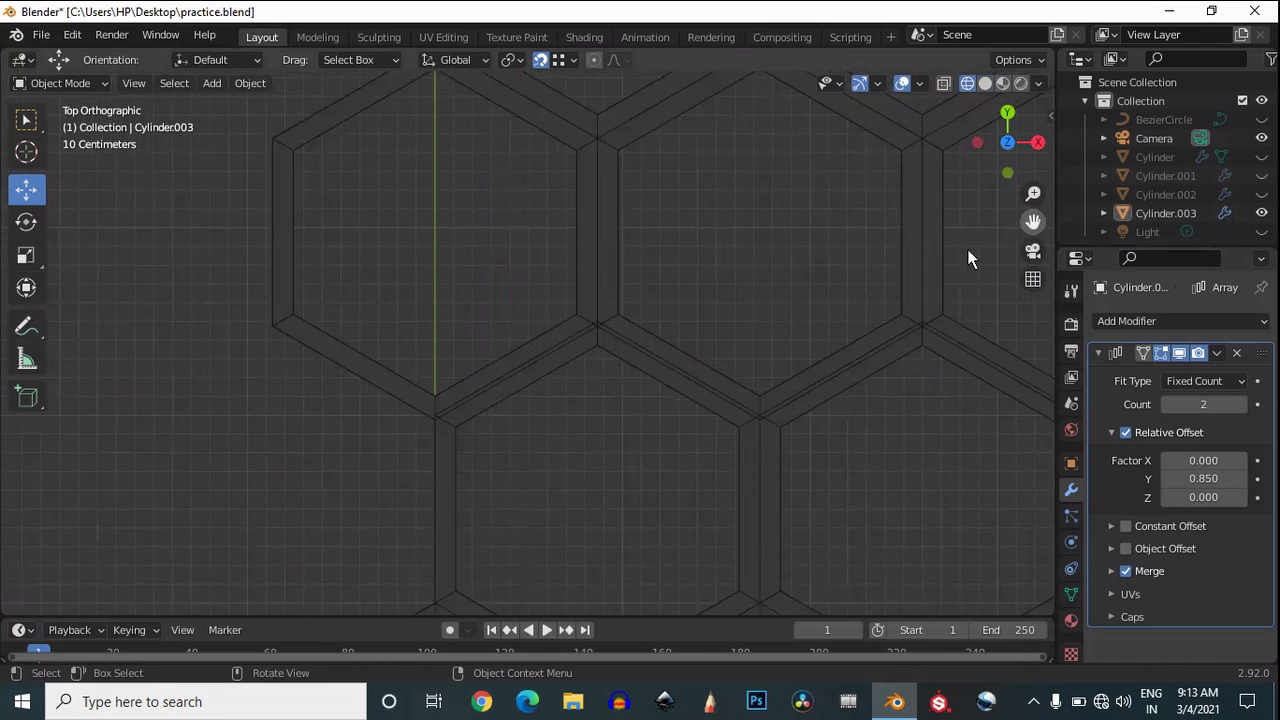
{"action": "scroll", "coordinate": [830, 300], "scroll_direction": "up", "scroll_amount": 5}
{"action": "left_click_drag", "start_coordinate": [1033, 222], "coordinate": [1143, 134]}
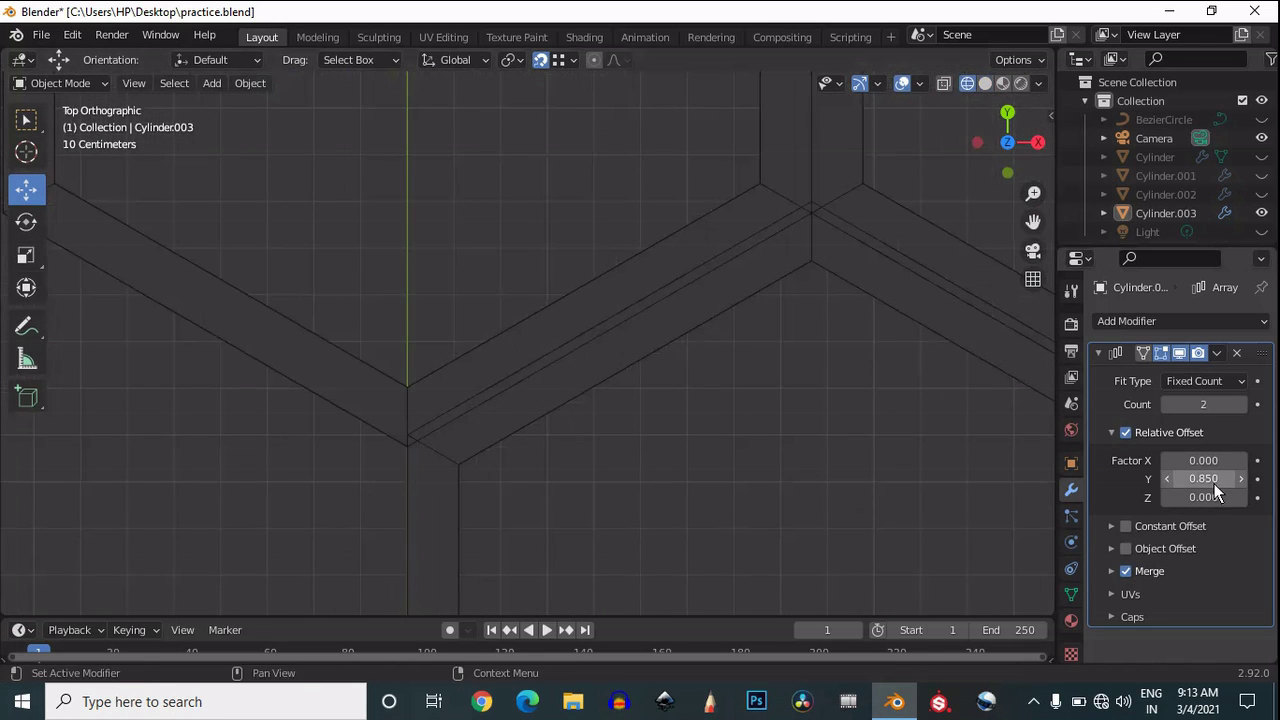
{"action": "left_click_drag", "start_coordinate": [1213, 484], "coordinate": [1208, 479]}
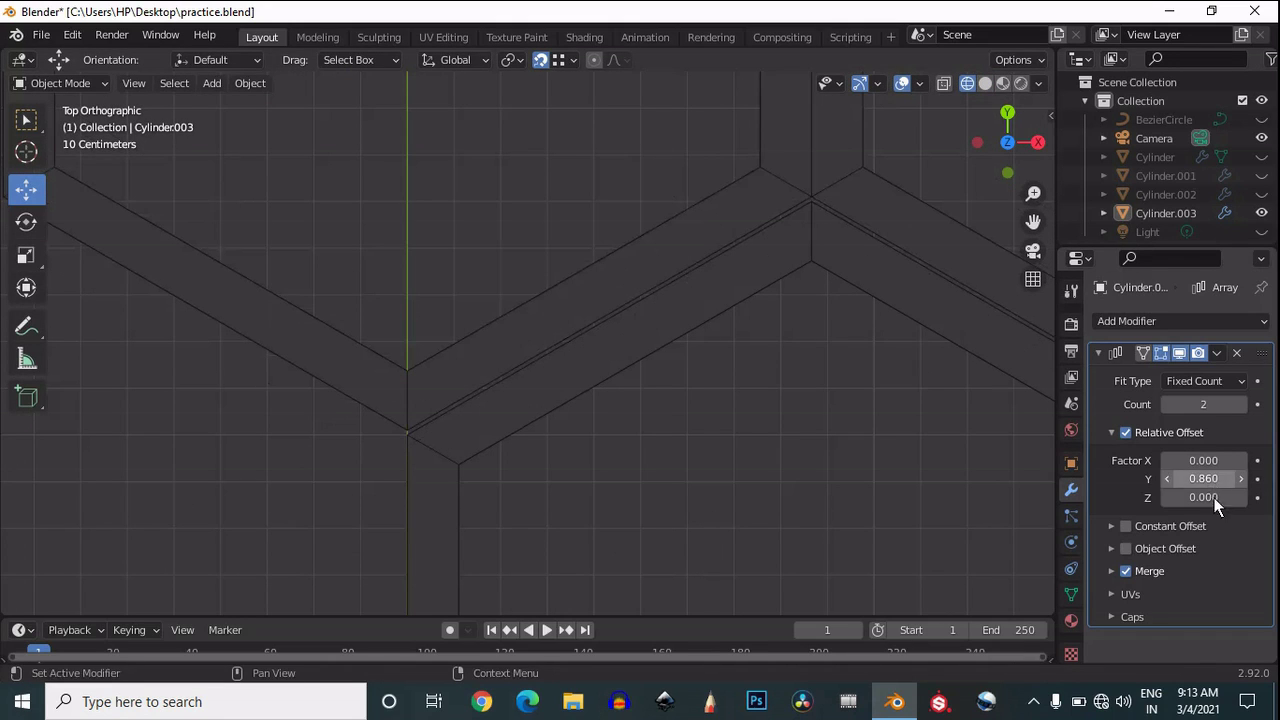
{"action": "key", "text": "BackSpace"}
{"action": "type", "text": "5"}
{"action": "left_click", "coordinate": [1140, 491]}
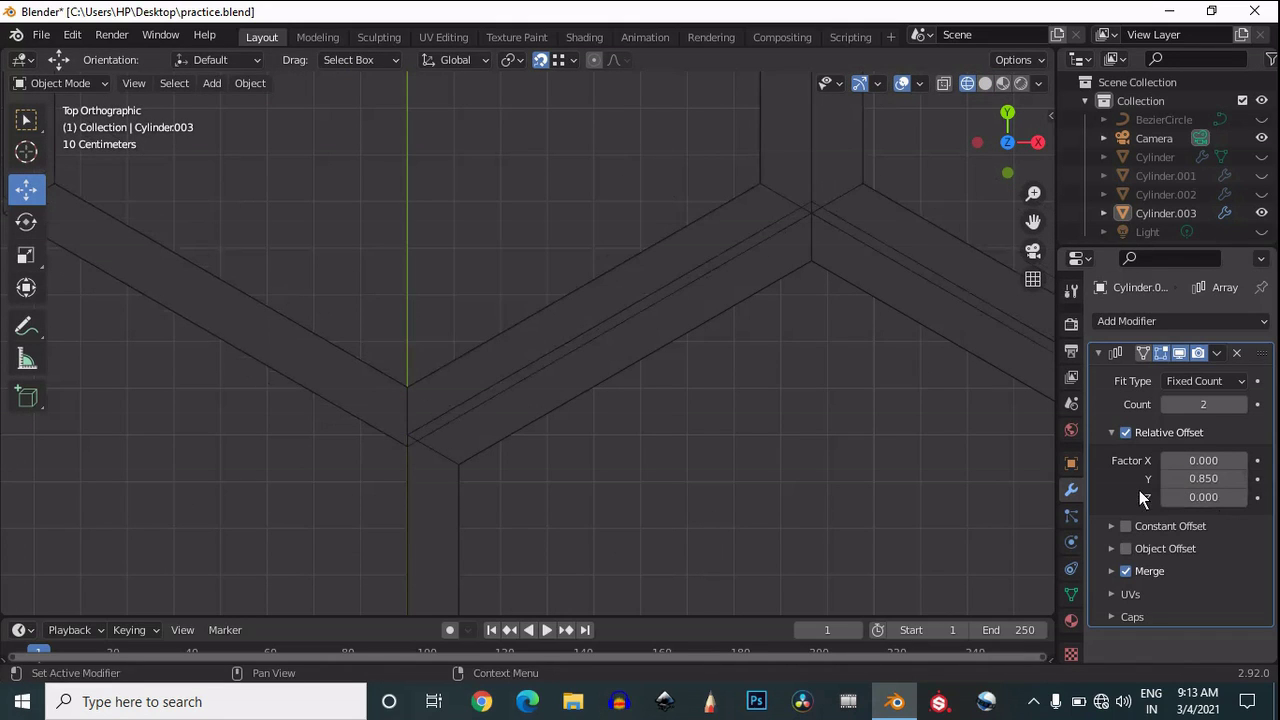
{"action": "double_click", "coordinate": [1194, 480]}
{"action": "type", "text": "5"}
{"action": "key", "text": "Return"}
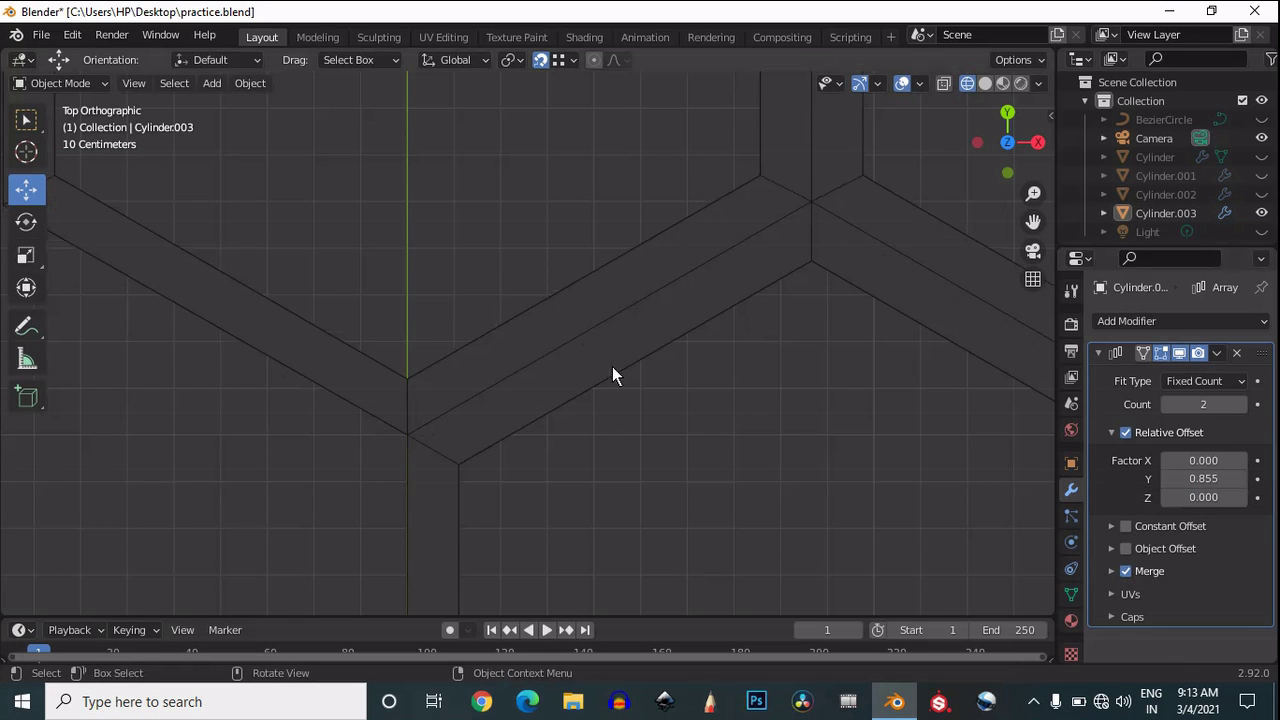
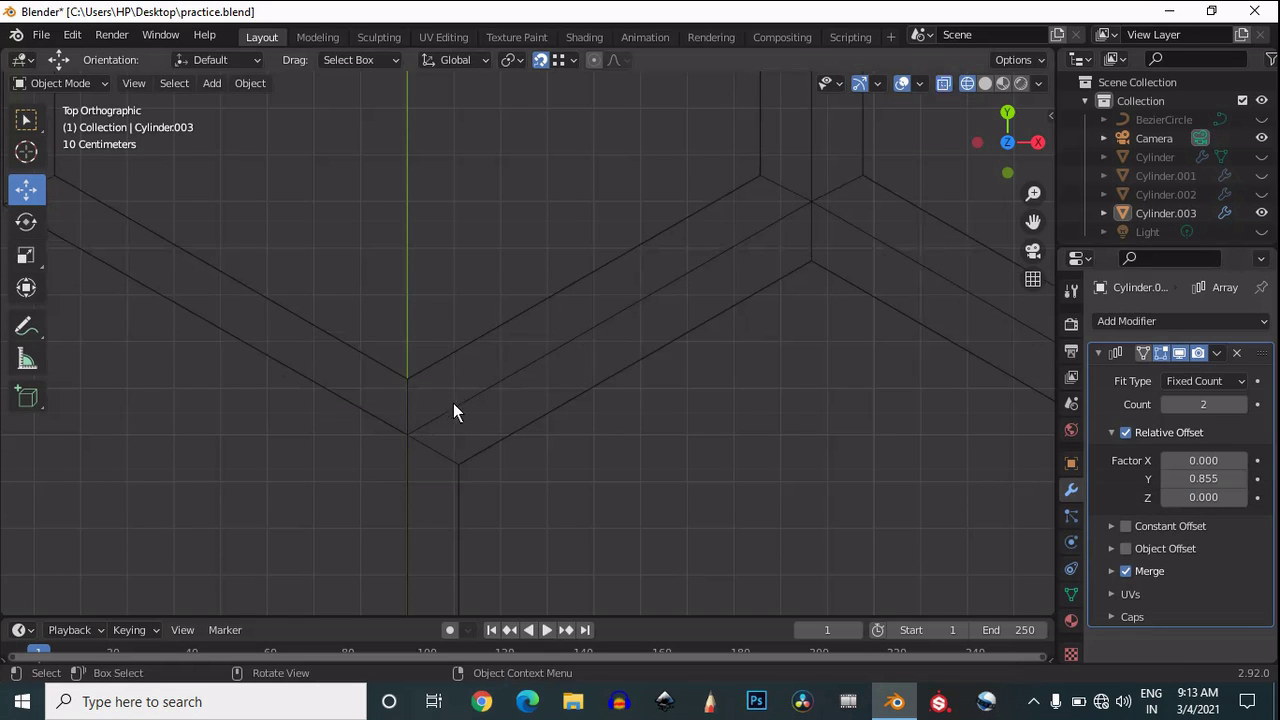
Return to solid shading and raise the Array modifier's count to 5.
{"action": "left_click", "coordinate": [577, 348]}
{"action": "scroll", "coordinate": [617, 334], "scroll_direction": "down", "scroll_amount": 10}
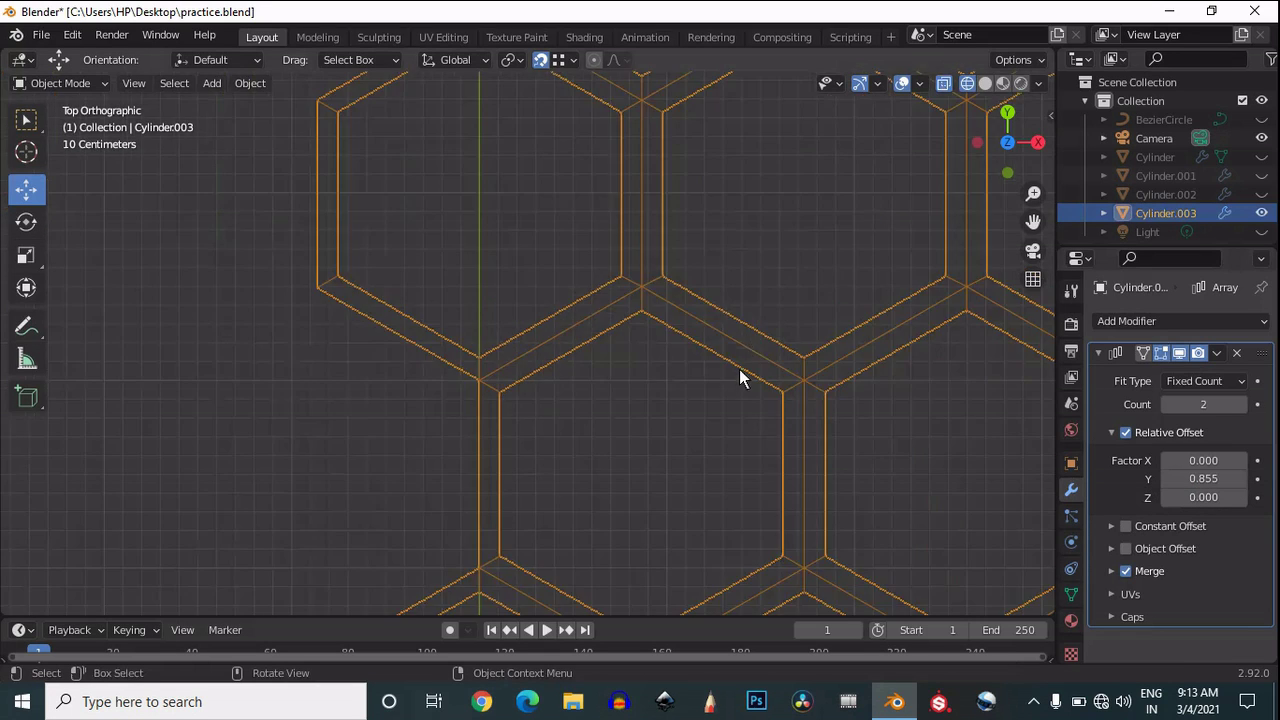
{"action": "left_click", "coordinate": [981, 88]}
{"action": "left_click", "coordinate": [404, 257]}
{"action": "left_click", "coordinate": [1240, 407]}
{"action": "left_click", "coordinate": [1240, 407]}
{"action": "scroll", "coordinate": [548, 396], "scroll_direction": "down", "scroll_amount": 6}
{"action": "left_click", "coordinate": [1244, 406]}
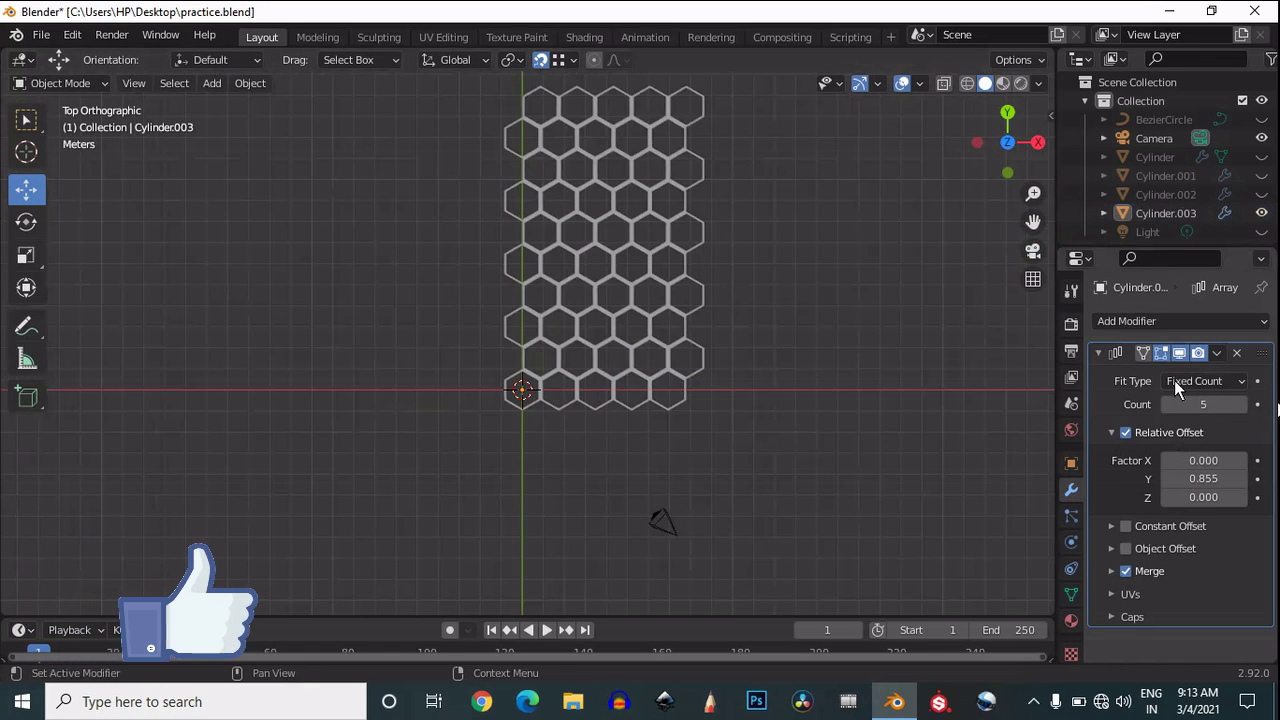
Select the honeycomb mesh in top view, collapse its existing Array modifier and add a second Array modifier.
{"action": "scroll", "coordinate": [814, 406], "scroll_direction": "down", "scroll_amount": 4}
{"action": "scroll", "coordinate": [812, 396], "scroll_direction": "up", "scroll_amount": 3}
{"action": "left_click_drag", "start_coordinate": [1015, 153], "coordinate": [1062, 116]}
{"action": "left_click", "coordinate": [1007, 131]}
{"action": "left_click_drag", "start_coordinate": [1036, 228], "coordinate": [967, 322]}
{"action": "scroll", "coordinate": [768, 315], "scroll_direction": "up", "scroll_amount": 4}
{"action": "scroll", "coordinate": [771, 314], "scroll_direction": "down", "scroll_amount": 1}
{"action": "left_click", "coordinate": [666, 270]}
{"action": "left_click", "coordinate": [1098, 353]}
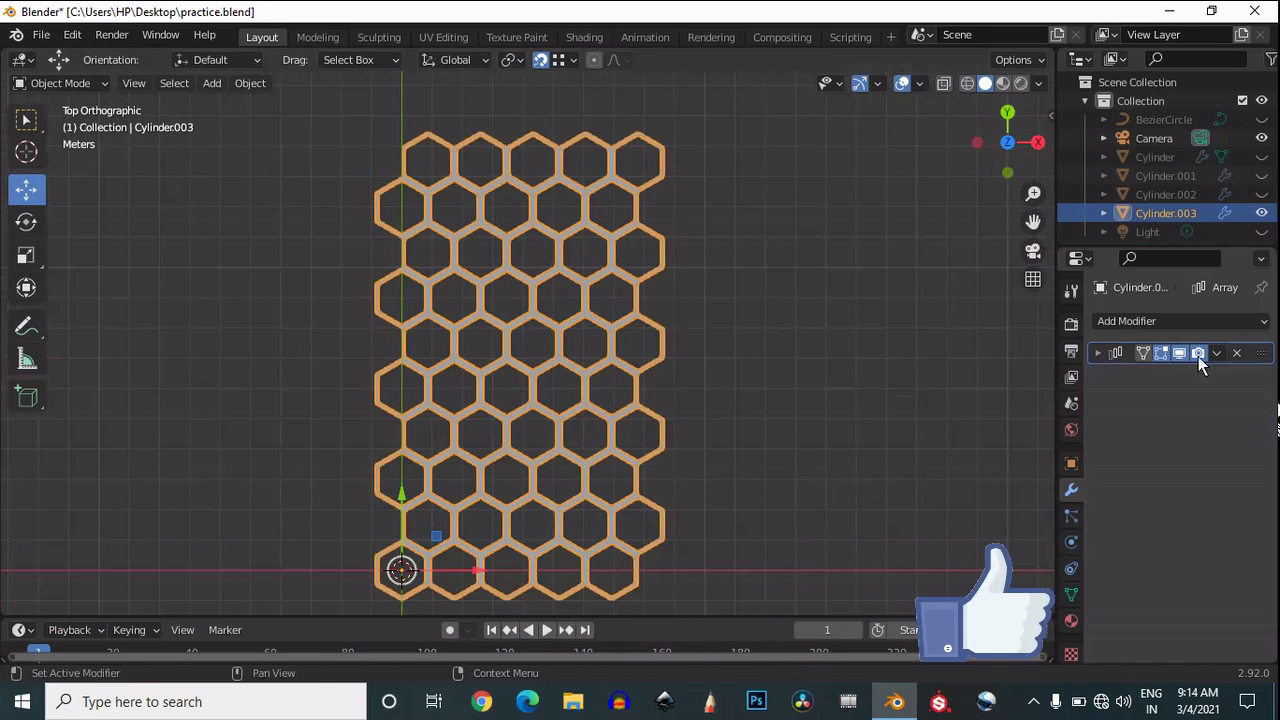
{"action": "left_click", "coordinate": [1184, 321]}
{"action": "left_click", "coordinate": [925, 378]}
Enable Merge on the second Array modifier and reduce its relative offset X factor to 0.950.
{"action": "left_click_drag", "start_coordinate": [1033, 222], "coordinate": [853, 248]}
{"action": "scroll", "coordinate": [652, 308], "scroll_direction": "up", "scroll_amount": 6}
{"action": "left_click_drag", "start_coordinate": [1033, 222], "coordinate": [125, 249]}
{"action": "scroll", "coordinate": [794, 344], "scroll_direction": "up", "scroll_amount": 2}
{"action": "left_click", "coordinate": [1126, 597]}
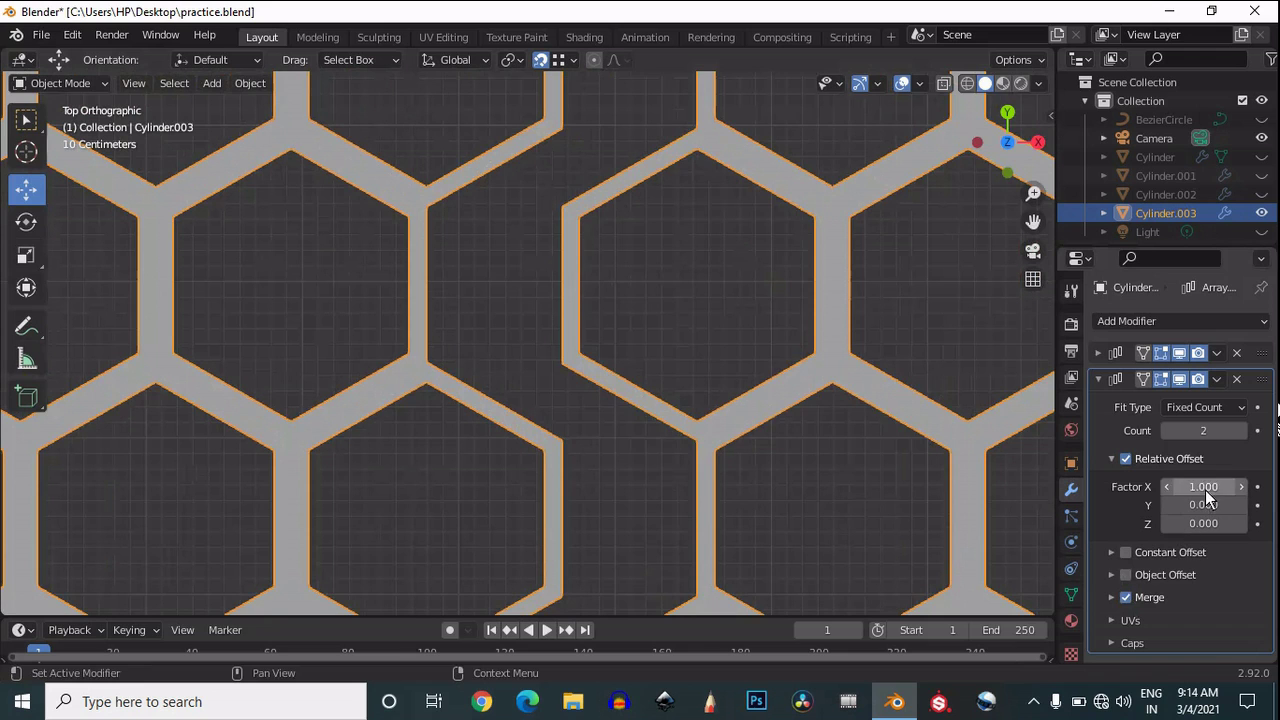
{"action": "left_click_drag", "start_coordinate": [1203, 491], "coordinate": [1194, 490]}
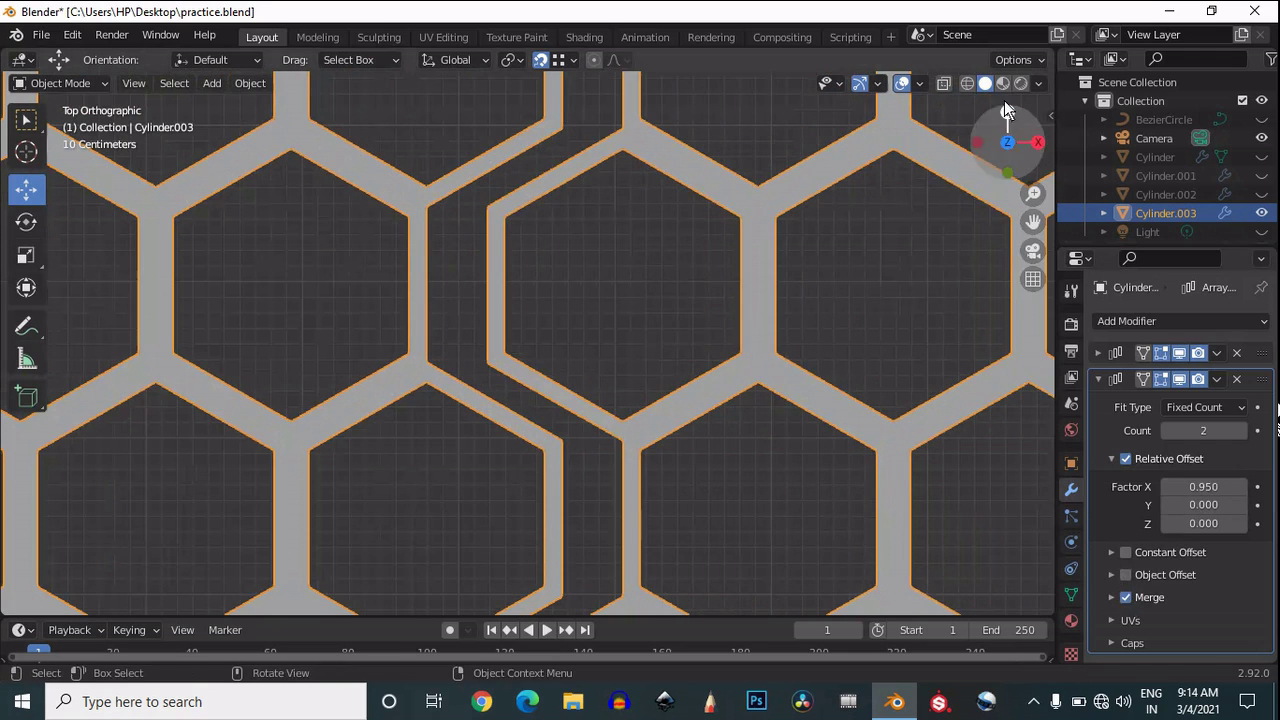
Switch to wireframe shading and lower the second Array's X factor to 0.910 at the seam between the two blocks.
{"action": "left_click", "coordinate": [960, 85]}
{"action": "scroll", "coordinate": [661, 268], "scroll_direction": "up", "scroll_amount": 5}
{"action": "left_click_drag", "start_coordinate": [1034, 227], "coordinate": [91, 257]}
{"action": "scroll", "coordinate": [787, 319], "scroll_direction": "up", "scroll_amount": 3}
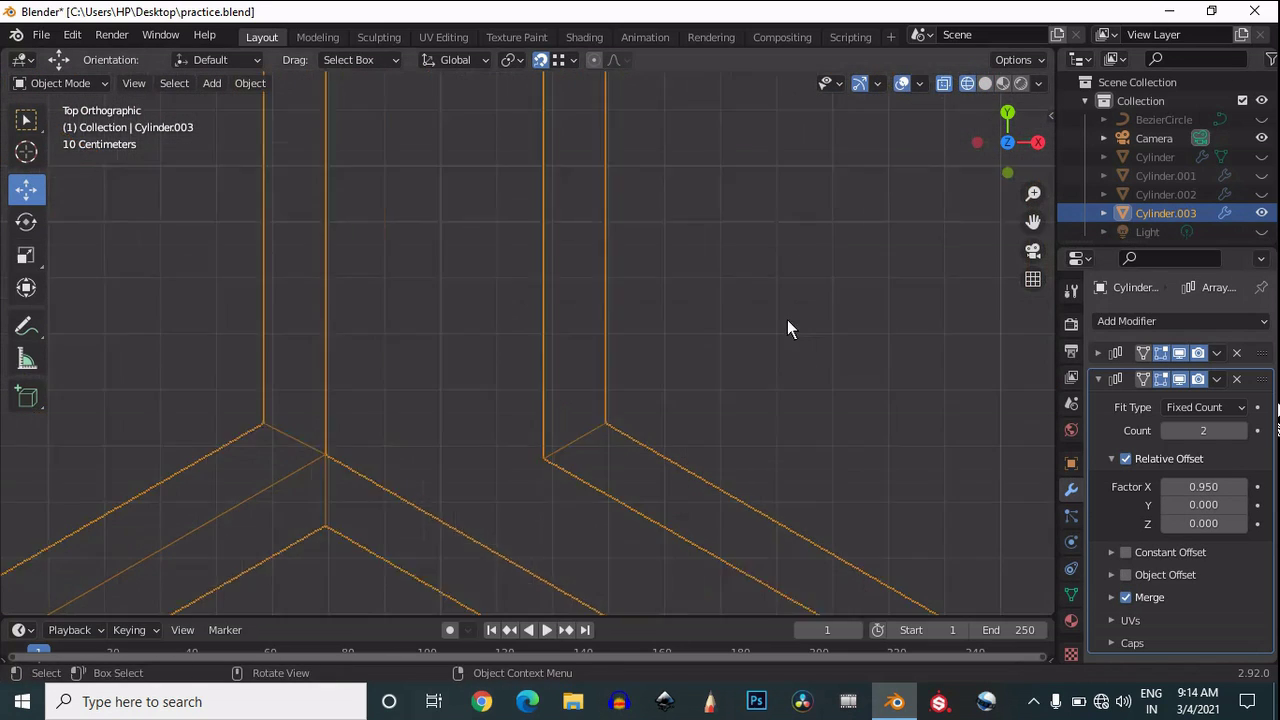
{"action": "left_click_drag", "start_coordinate": [1040, 217], "coordinate": [1254, 149]}
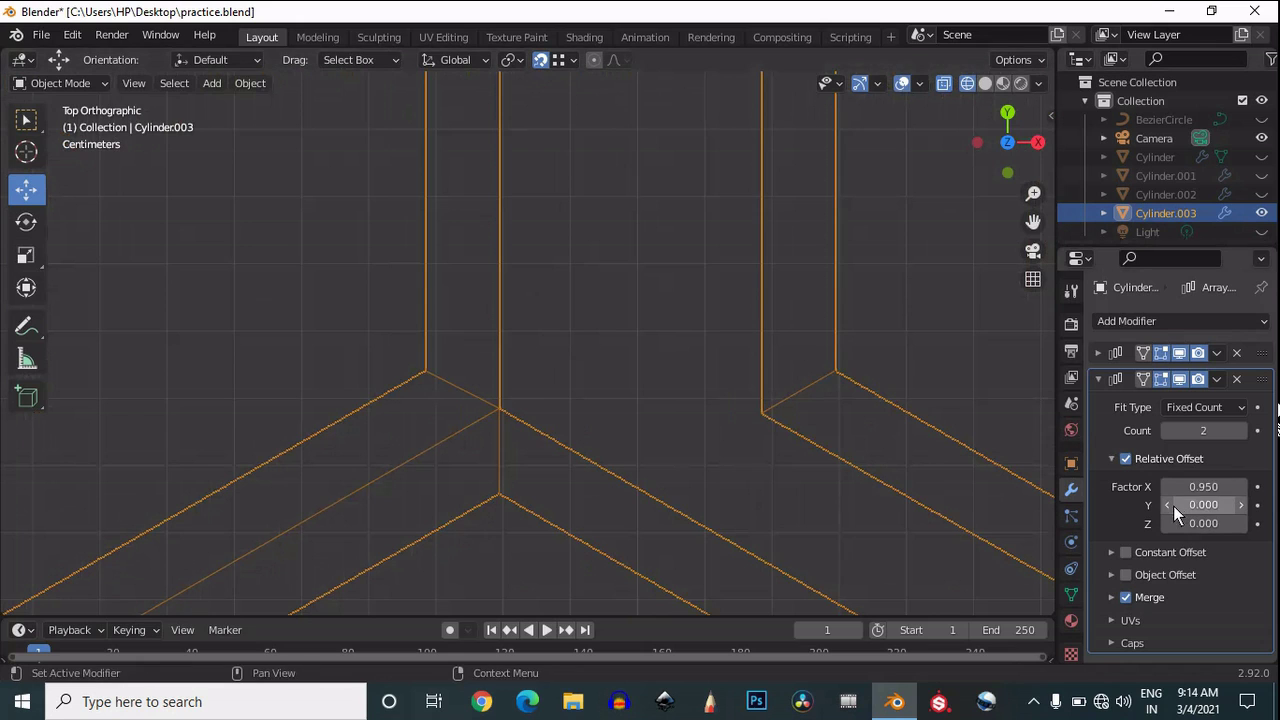
{"action": "left_click_drag", "start_coordinate": [1208, 490], "coordinate": [1198, 486]}
{"action": "scroll", "coordinate": [740, 497], "scroll_direction": "up", "scroll_amount": 6}
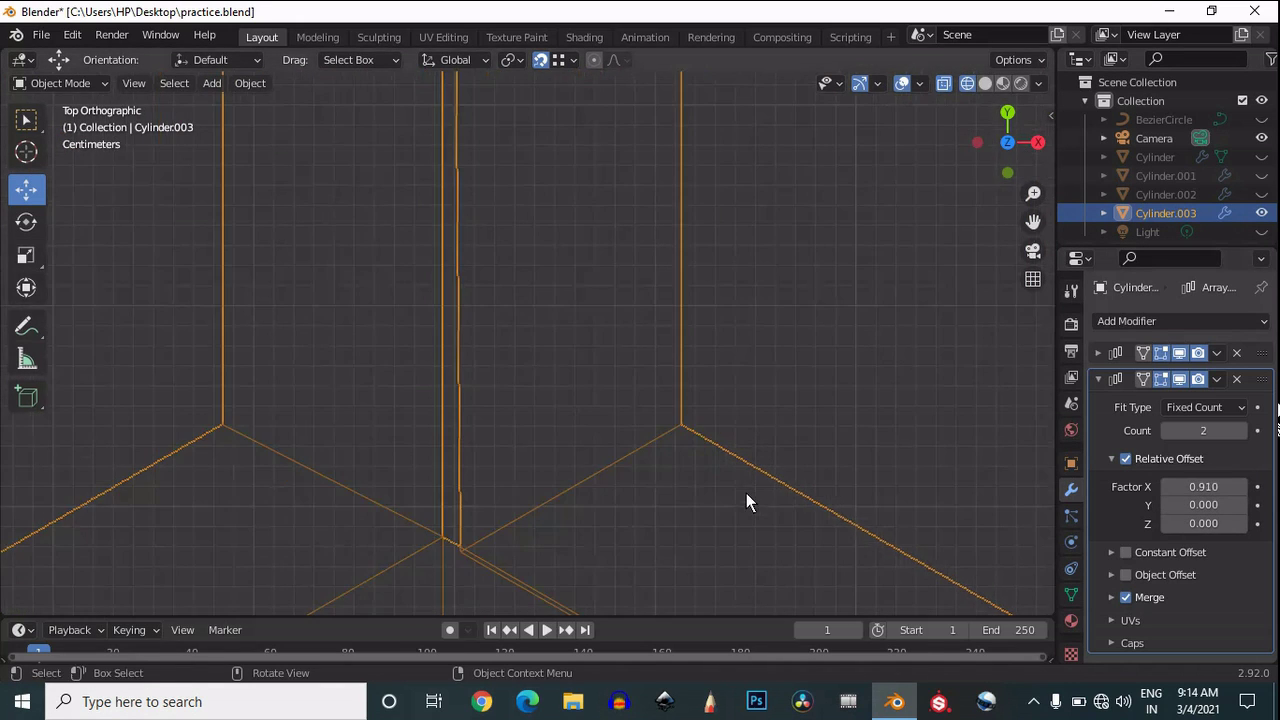
Try several finer X factors close to 0.91 on the second Array to align the seam edges.
{"action": "left_click", "coordinate": [1206, 489]}
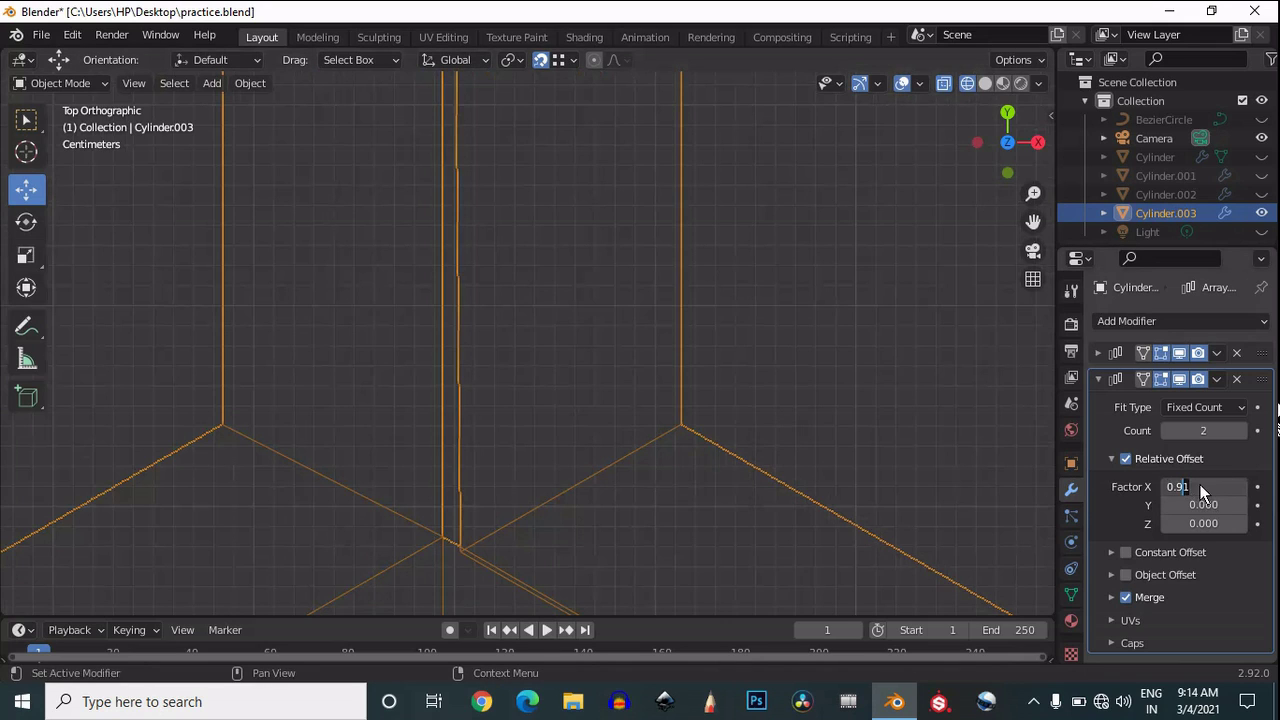
{"action": "left_click", "coordinate": [1139, 505]}
{"action": "left_click", "coordinate": [1210, 487]}
{"action": "left_click", "coordinate": [1187, 484]}
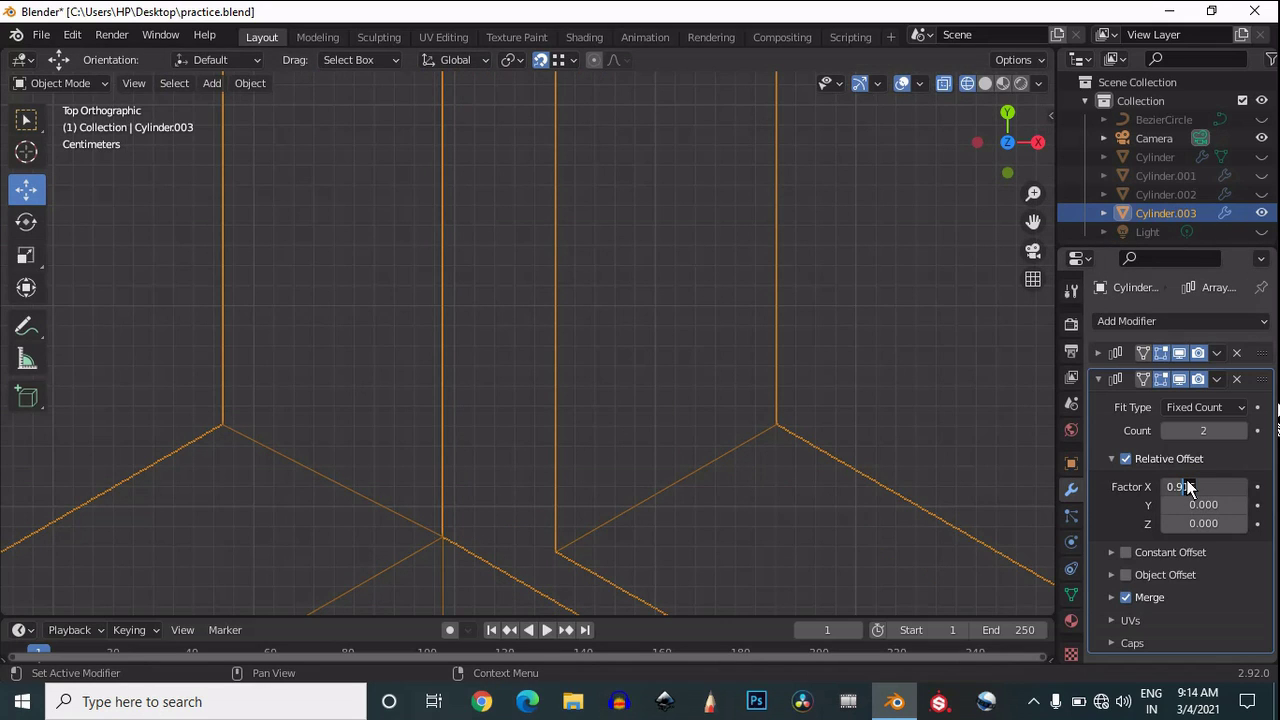
{"action": "type", "text": "05"}
{"action": "left_click", "coordinate": [1129, 503]}
{"action": "left_click", "coordinate": [1212, 488]}
{"action": "type", "text": "3"}
{"action": "left_click", "coordinate": [1139, 506]}
{"action": "left_click", "coordinate": [1207, 491]}
{"action": "left_click_drag", "start_coordinate": [1205, 488], "coordinate": [1190, 486]}
{"action": "type", "text": "7"}
{"action": "left_click", "coordinate": [1117, 518]}
{"action": "left_click", "coordinate": [1205, 486]}
{"action": "type", "text": "8"}
{"action": "left_click", "coordinate": [1138, 491]}
Set the second Array's X factor to 0.909, return to solid shading and deselect the mesh.
{"action": "left_click", "coordinate": [1203, 488]}
{"action": "left_click_drag", "start_coordinate": [1203, 488], "coordinate": [1192, 486]}
{"action": "type", "text": "9"}
{"action": "key", "text": "Return"}
{"action": "scroll", "coordinate": [632, 421], "scroll_direction": "down", "scroll_amount": 5}
{"action": "scroll", "coordinate": [534, 374], "scroll_direction": "down", "scroll_amount": 11}
{"action": "left_click", "coordinate": [984, 85]}
{"action": "left_click", "coordinate": [878, 254]}
{"action": "scroll", "coordinate": [662, 359], "scroll_direction": "up", "scroll_amount": 7}
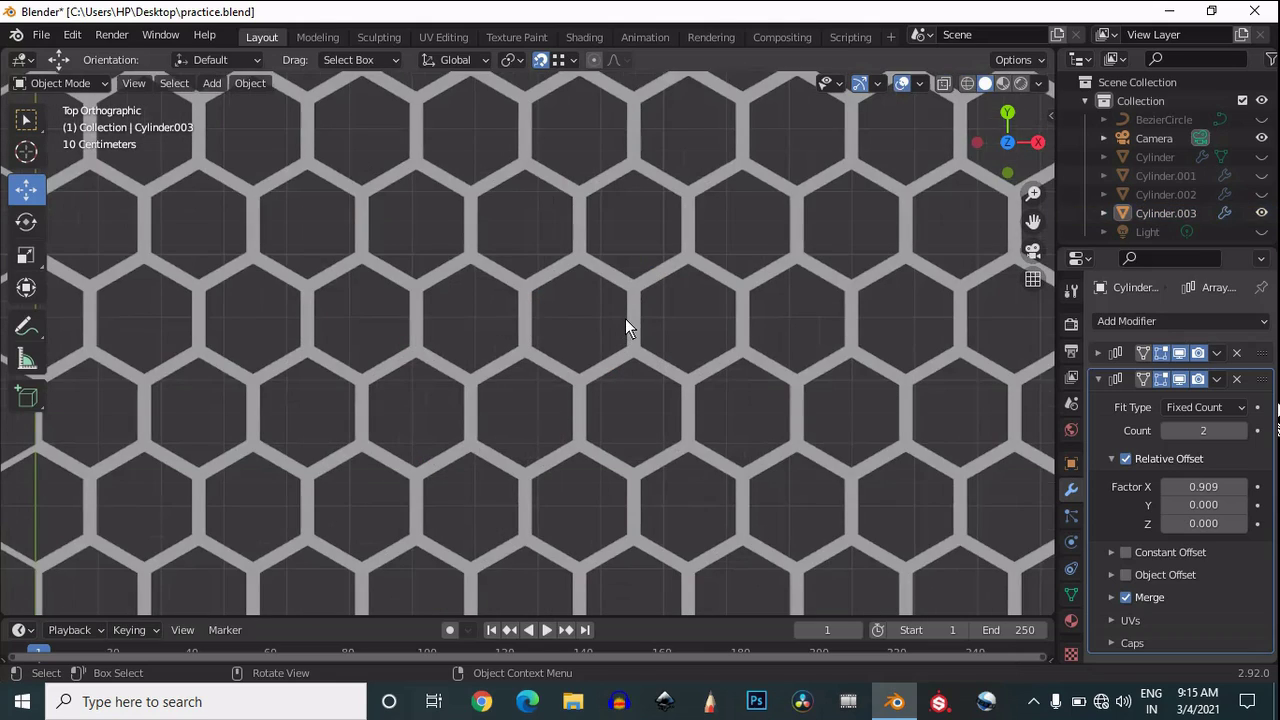
Check the honeycomb mesh with a cancelled trial move and a brief look at its base geometry in Edit Mode.
{"action": "left_click", "coordinate": [626, 319]}
{"action": "scroll", "coordinate": [626, 319], "scroll_direction": "down", "scroll_amount": 6}
{"action": "key", "text": "g"}
{"action": "right_click", "coordinate": [578, 321]}
{"action": "key", "text": "Tab"}
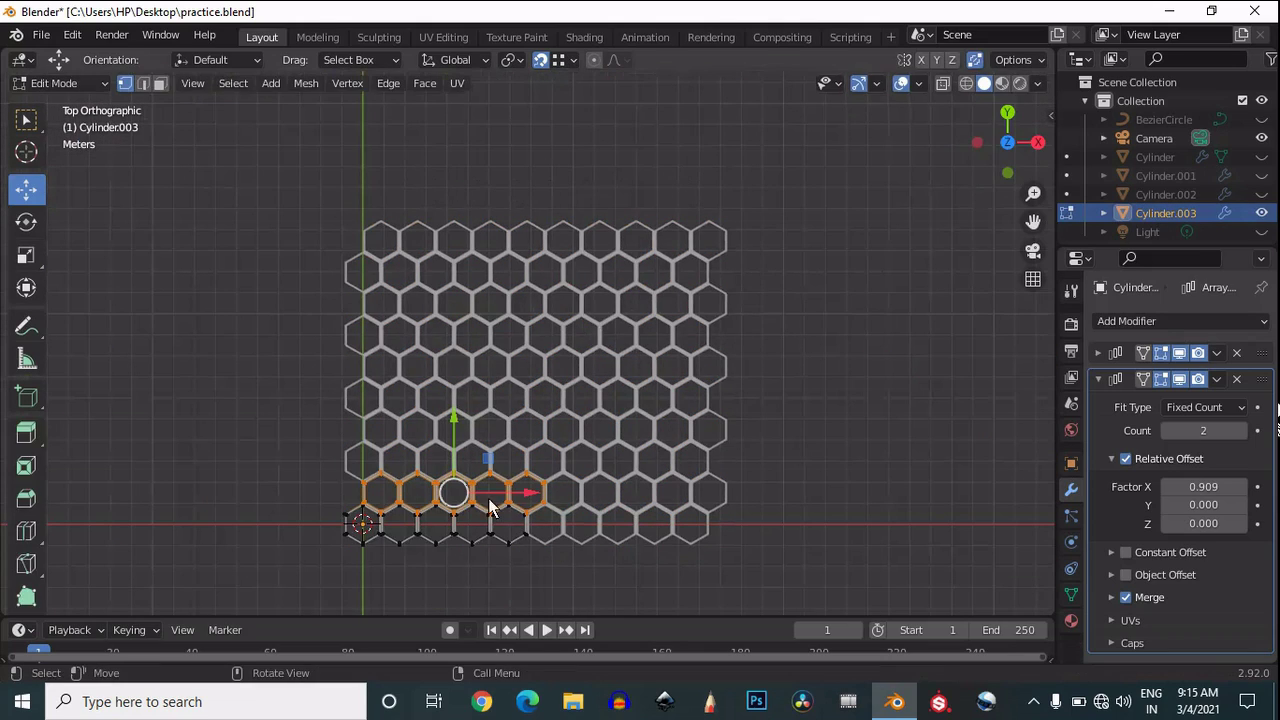
{"action": "key", "text": "Tab"}
Raise the second Array modifier's count to 5 and deselect the honeycomb.
{"action": "left_click", "coordinate": [1243, 432]}
{"action": "left_click", "coordinate": [1243, 432]}
{"action": "left_click", "coordinate": [1243, 432]}
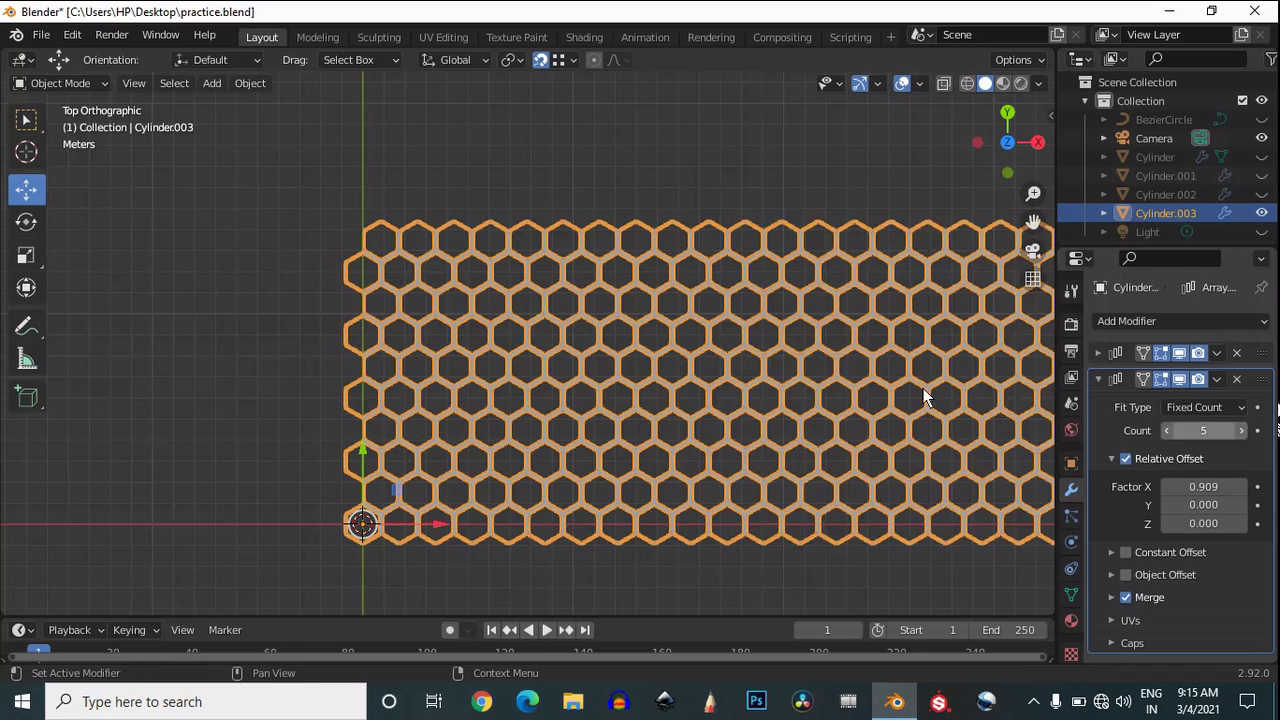
{"action": "scroll", "coordinate": [923, 388], "scroll_direction": "down", "scroll_amount": 4}
{"action": "left_click", "coordinate": [812, 206]}
Add a Bezier circle curve at the world origin.
{"action": "left_click_drag", "start_coordinate": [1014, 159], "coordinate": [653, 368]}
{"action": "scroll", "coordinate": [653, 368], "scroll_direction": "up", "scroll_amount": 2}
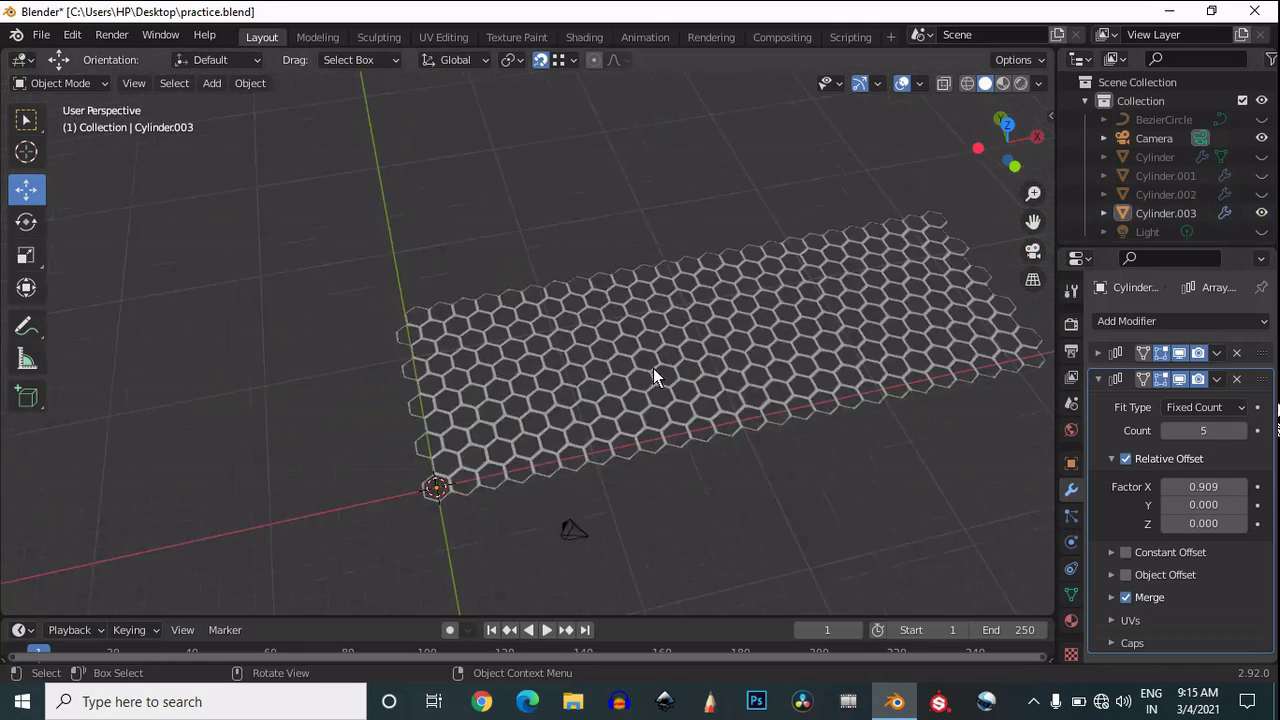
{"action": "scroll", "coordinate": [656, 368], "scroll_direction": "up", "scroll_amount": 1}
{"action": "key", "text": "shift+a"}
{"action": "mouse_move", "coordinate": [511, 293]}
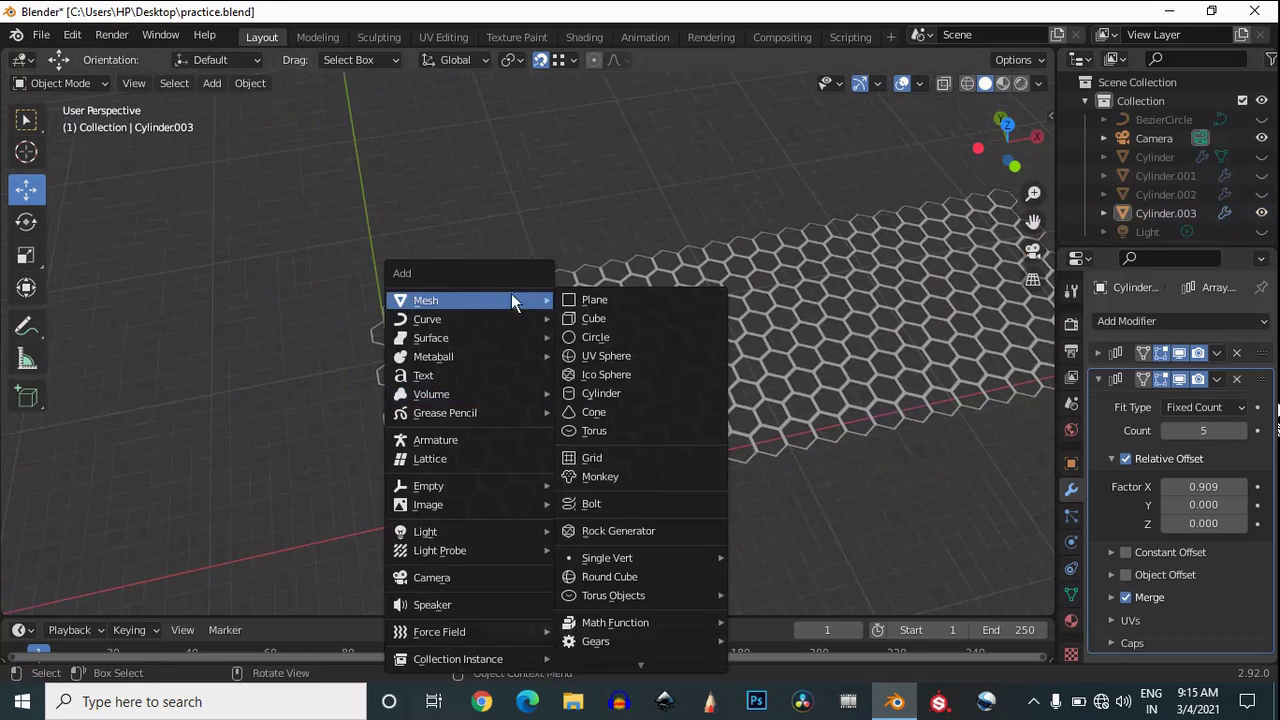
{"action": "mouse_move", "coordinate": [507, 321]}
{"action": "left_click", "coordinate": [588, 338]}
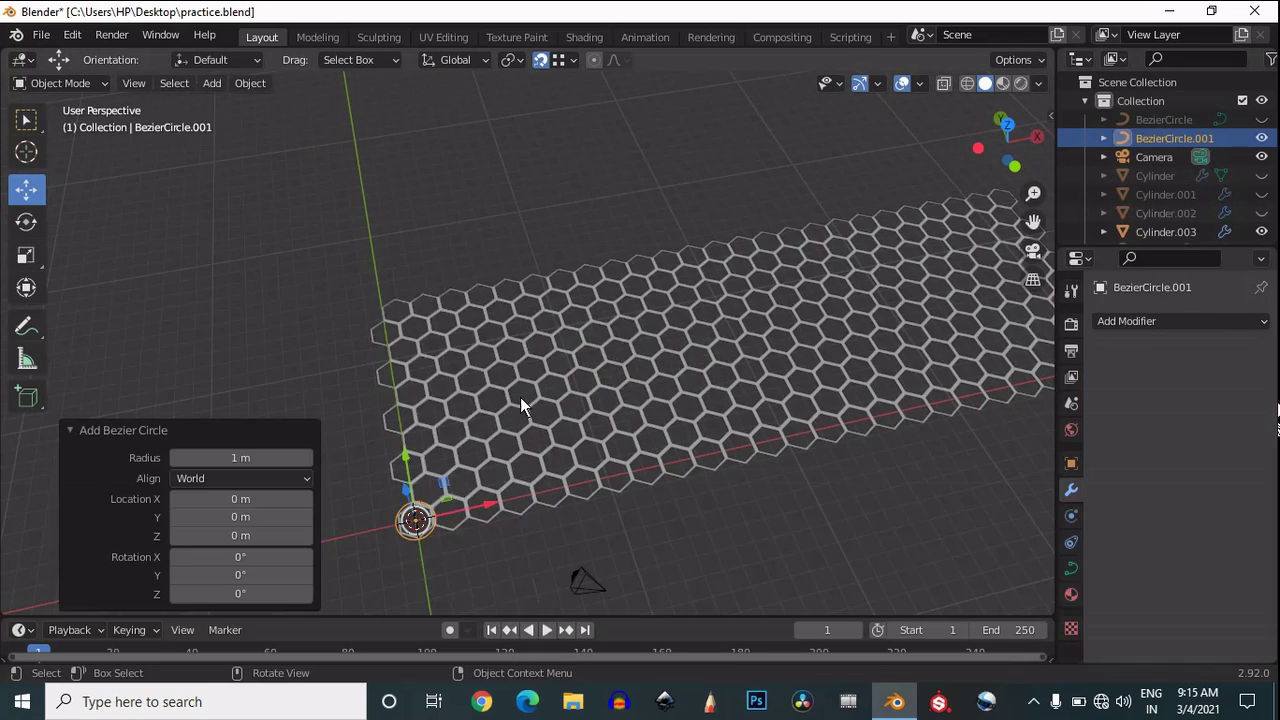
Scale the Bezier circle by about 11.4 in top view.
{"action": "scroll", "coordinate": [520, 397], "scroll_direction": "up", "scroll_amount": 4}
{"action": "left_click", "coordinate": [977, 148]}
{"action": "left_click", "coordinate": [1008, 143]}
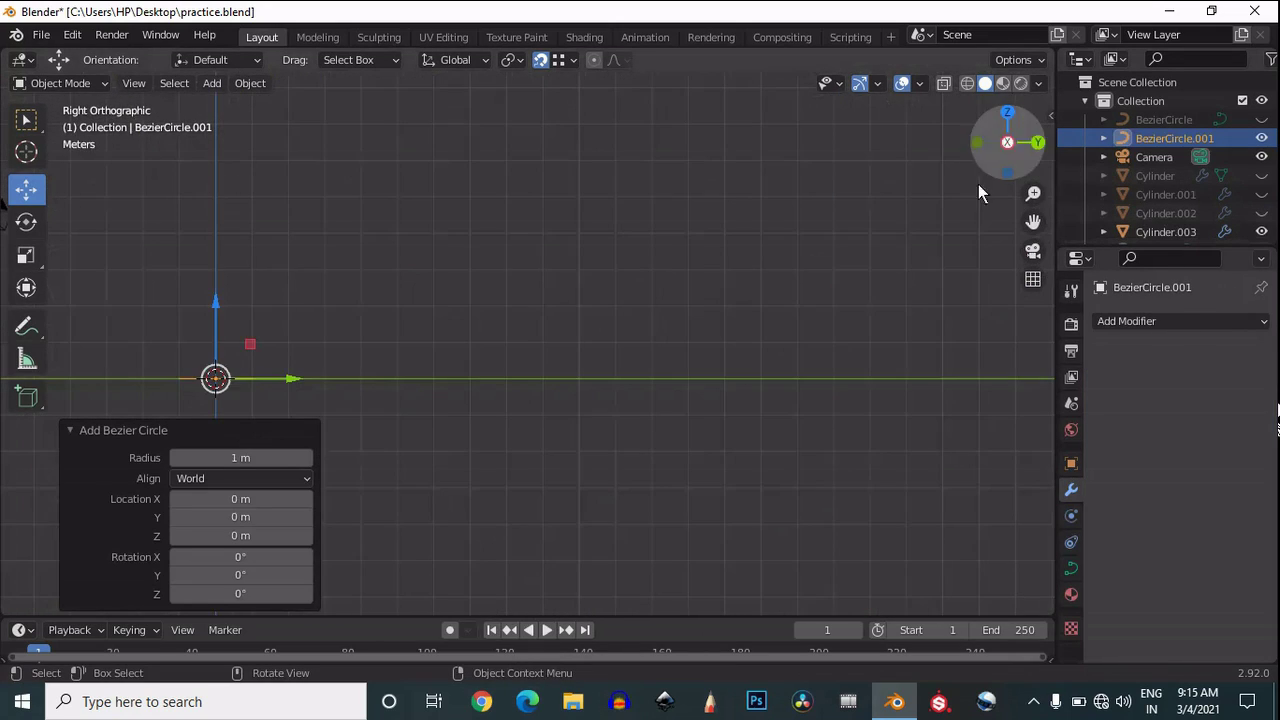
{"action": "left_click", "coordinate": [1006, 114]}
{"action": "key", "text": "s"}
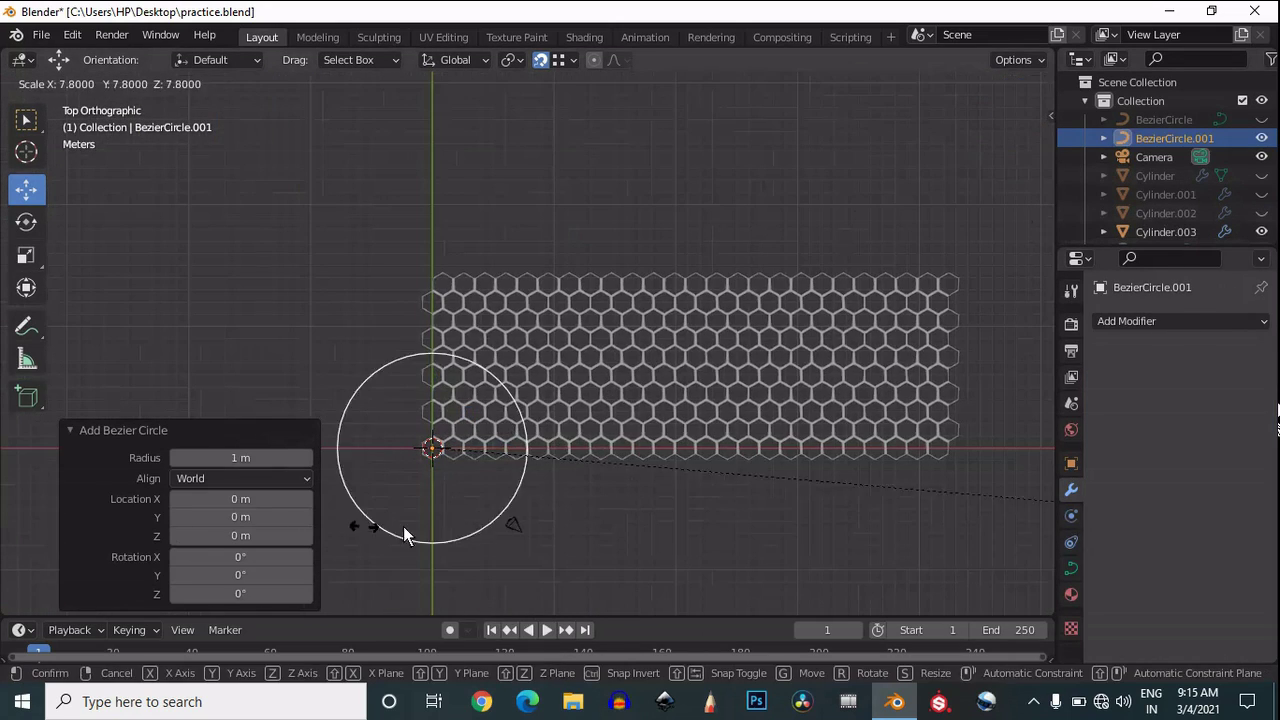
{"action": "left_click", "coordinate": [708, 544]}
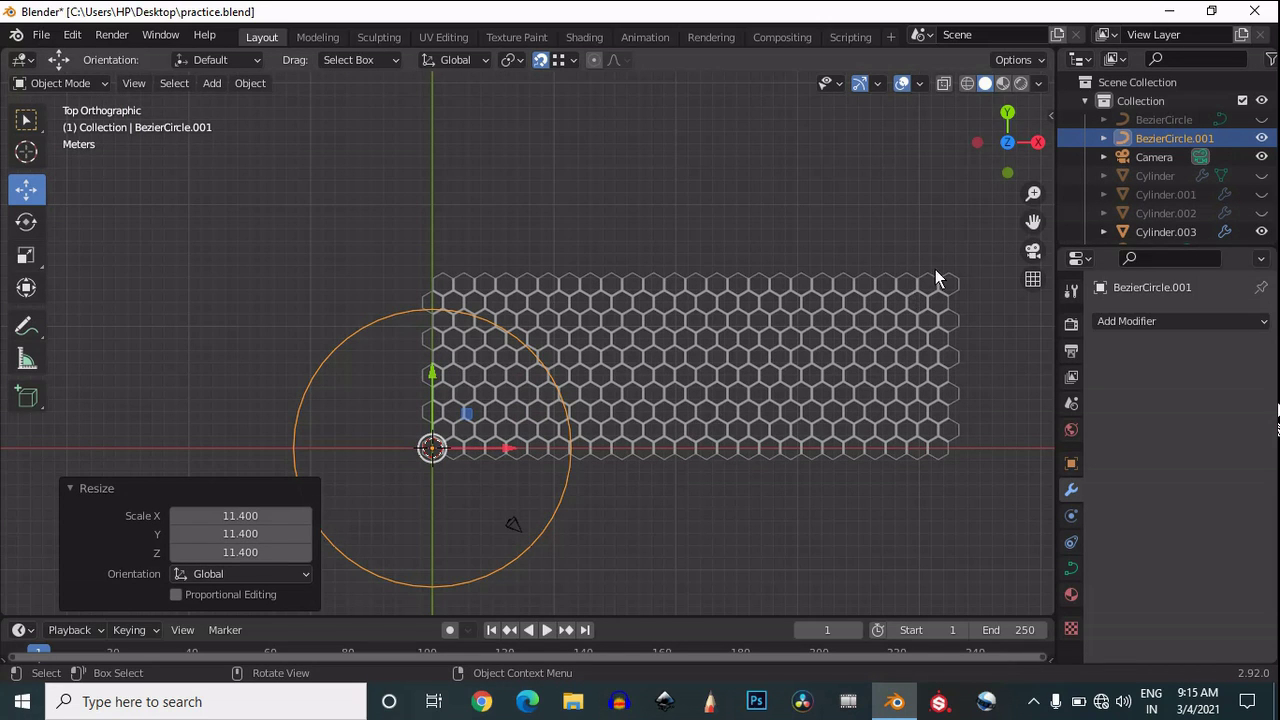
Rotate the Bezier circle upright about the X axis in a side view.
{"action": "left_click", "coordinate": [977, 142]}
{"action": "key", "text": "r"}
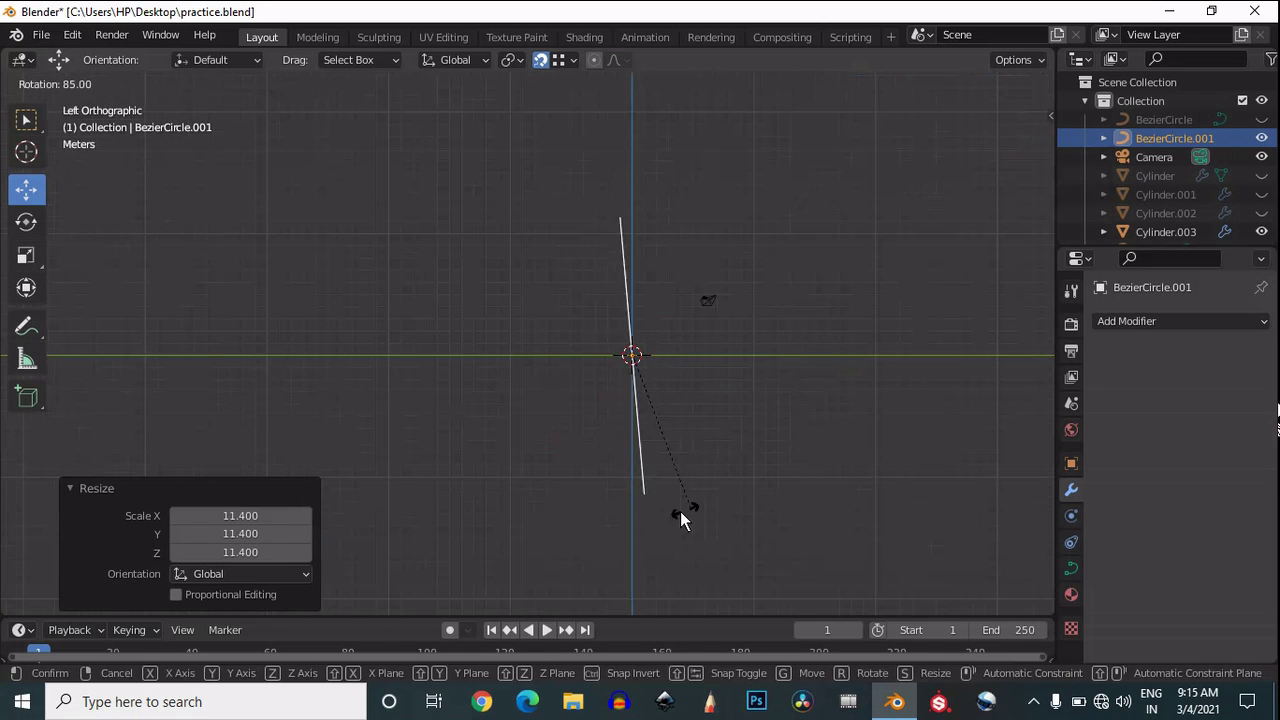
{"action": "left_click", "coordinate": [678, 512]}
{"action": "left_click_drag", "start_coordinate": [997, 148], "coordinate": [726, 208]}
{"action": "scroll", "coordinate": [726, 208], "scroll_direction": "up", "scroll_amount": 1}
Select the honeycomb in top view and move it along negative Y so its width straddles the circle.
{"action": "left_click", "coordinate": [1010, 131]}
{"action": "left_click", "coordinate": [1124, 322]}
{"action": "left_click", "coordinate": [447, 331]}
{"action": "left_click_drag", "start_coordinate": [412, 391], "coordinate": [426, 508]}
{"action": "left_click", "coordinate": [820, 243]}
{"action": "left_click_drag", "start_coordinate": [1025, 103], "coordinate": [26, 503]}
Add a Curve modifier to the honeycomb mesh and assign BezierCircle.001 as its curve object.
{"action": "left_click", "coordinate": [773, 307]}
{"action": "left_click", "coordinate": [1097, 379]}
{"action": "left_click", "coordinate": [1126, 322]}
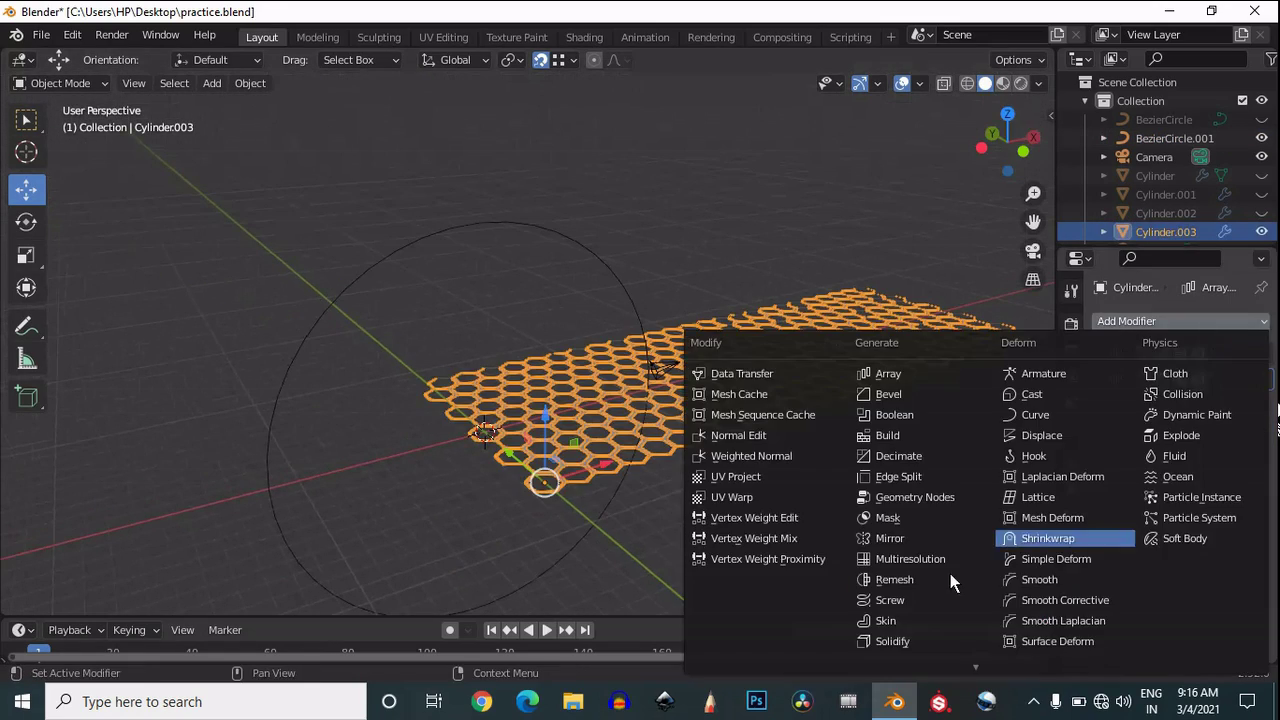
{"action": "left_click", "coordinate": [1025, 414]}
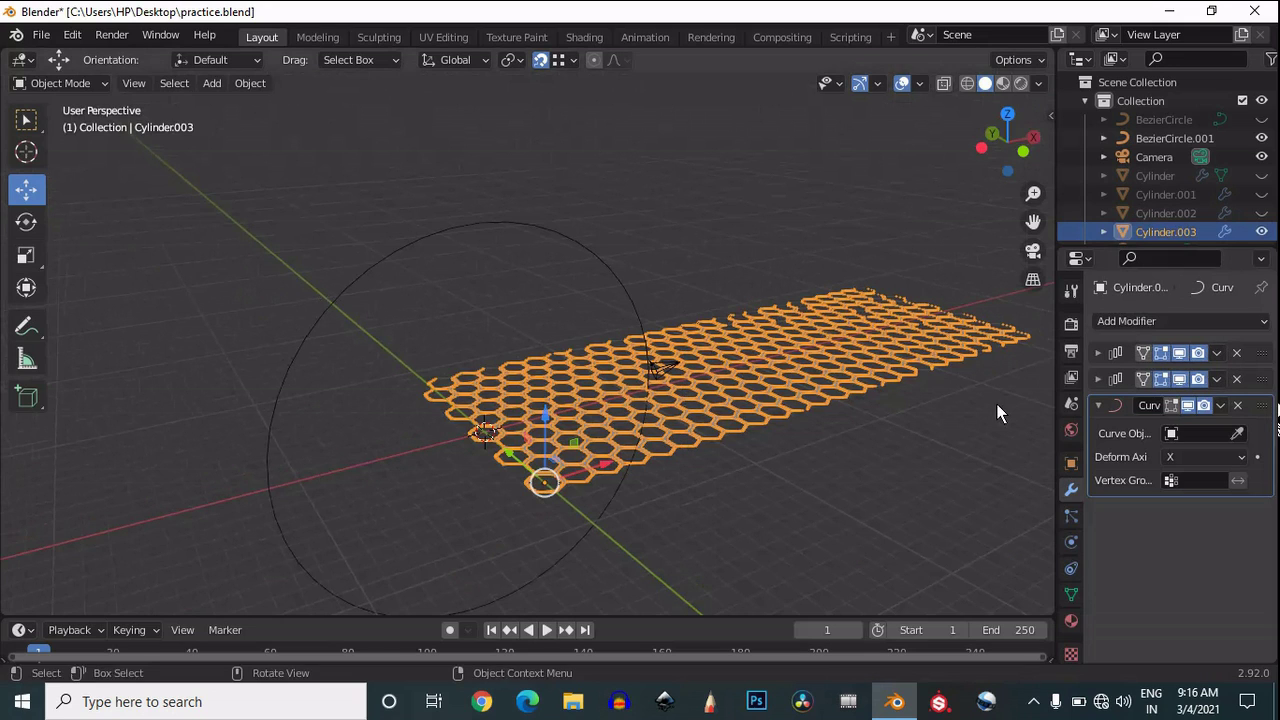
{"action": "left_click", "coordinate": [1200, 433]}
{"action": "left_click", "coordinate": [1148, 480]}
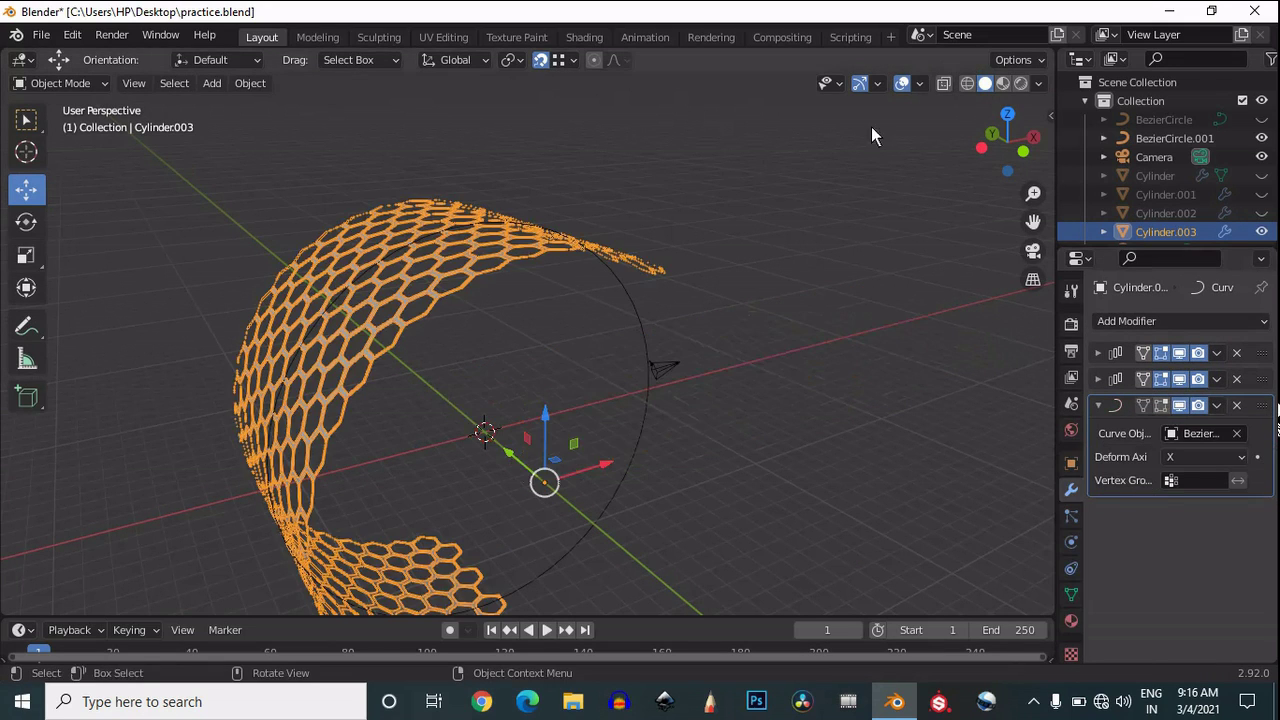
Try Y as the Curve modifier's deform axis and return it to X.
{"action": "left_click_drag", "start_coordinate": [1007, 127], "coordinate": [980, 143]}
{"action": "left_click", "coordinate": [1208, 458]}
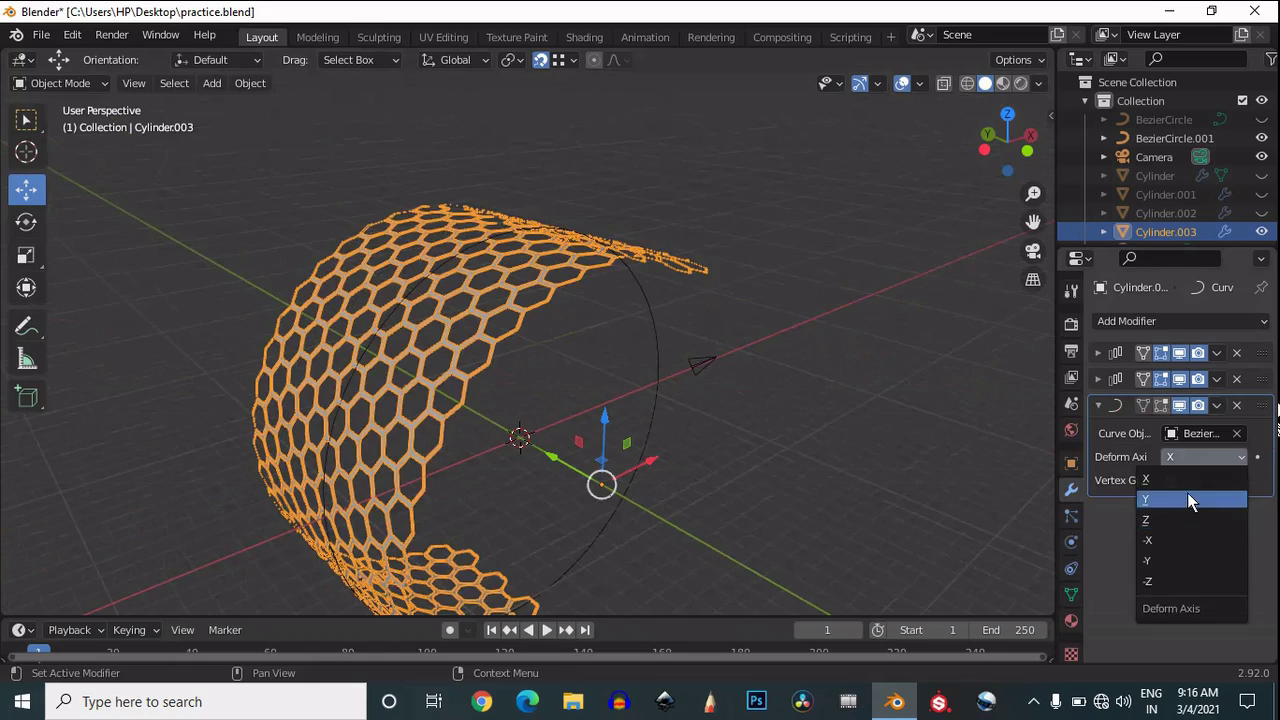
{"action": "left_click", "coordinate": [1188, 497]}
{"action": "scroll", "coordinate": [649, 398], "scroll_direction": "down", "scroll_amount": 5}
{"action": "left_click", "coordinate": [1200, 452]}
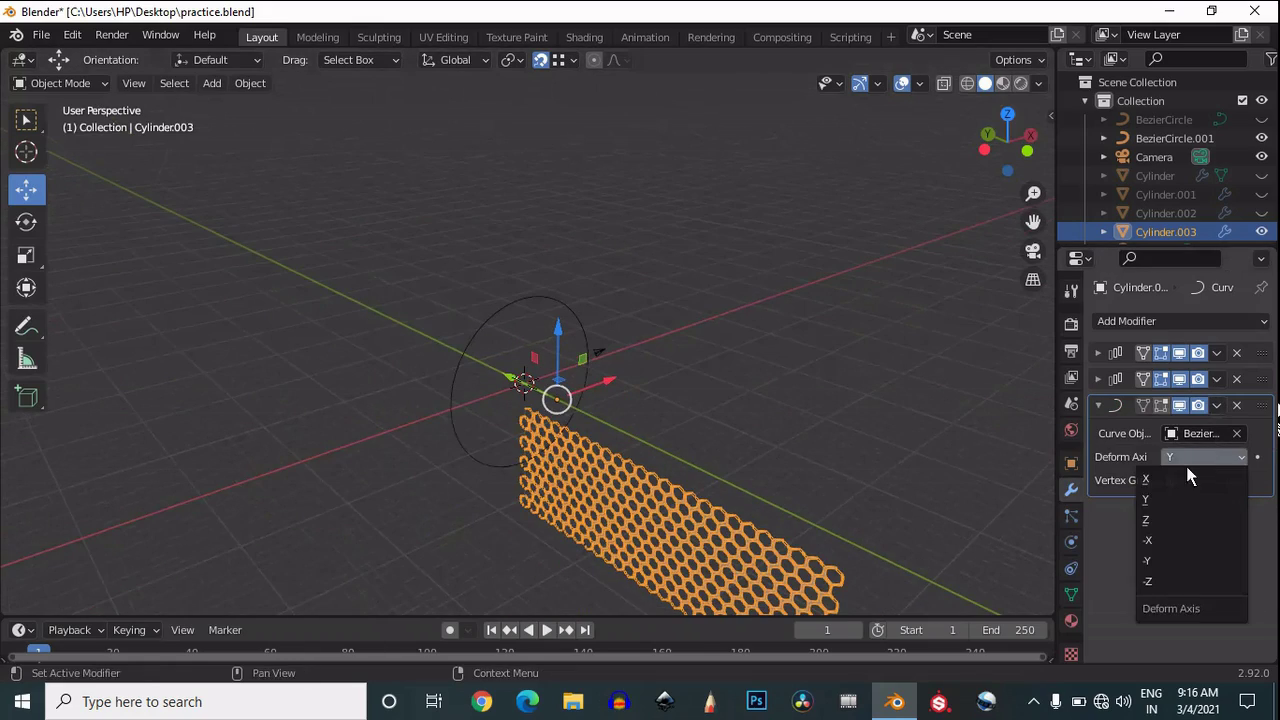
{"action": "left_click", "coordinate": [1185, 480]}
Set the second Array modifier's fixed count to 8 so the honeycomb wraps further around the circle.
{"action": "scroll", "coordinate": [823, 174], "scroll_direction": "up", "scroll_amount": 6}
{"action": "left_click_drag", "start_coordinate": [980, 125], "coordinate": [982, 70]}
{"action": "left_click", "coordinate": [663, 213]}
{"action": "left_click_drag", "start_coordinate": [1033, 222], "coordinate": [331, 277]}
{"action": "scroll", "coordinate": [721, 285], "scroll_direction": "up", "scroll_amount": 3}
{"action": "left_click", "coordinate": [1098, 406]}
{"action": "left_click", "coordinate": [1101, 384]}
{"action": "left_click_drag", "start_coordinate": [1209, 426], "coordinate": [1216, 426]}
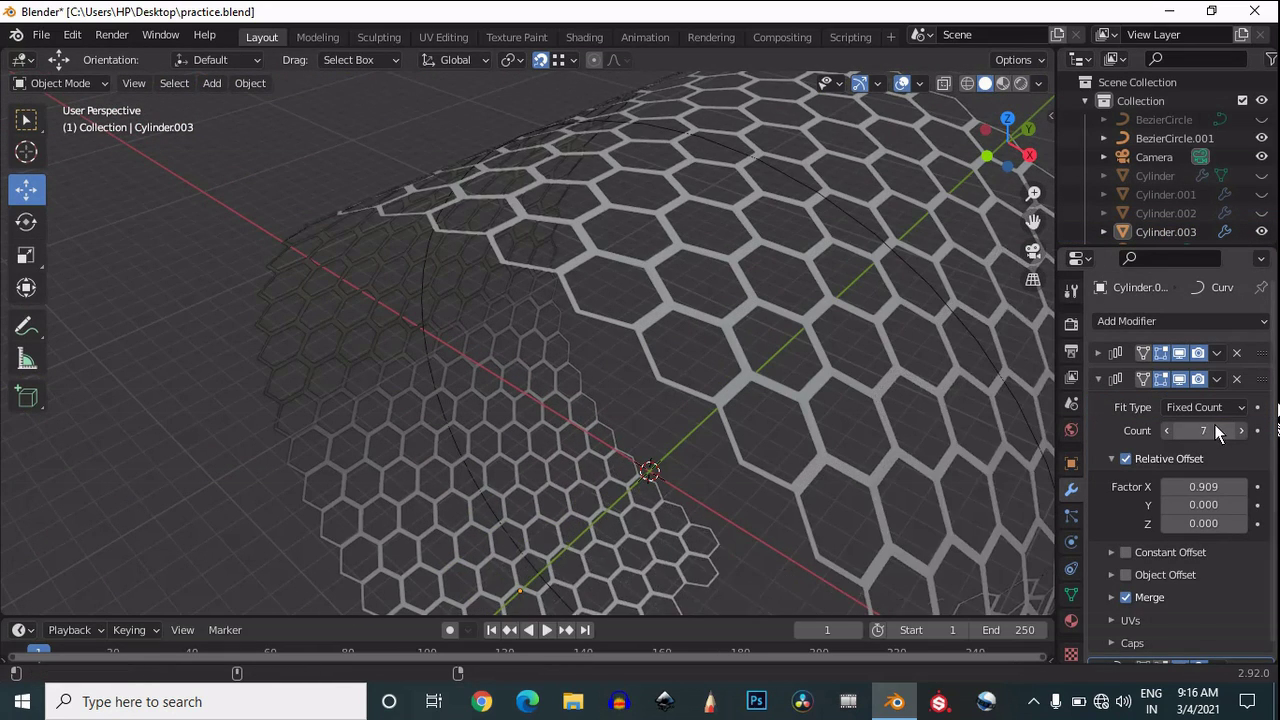
{"action": "scroll", "coordinate": [985, 235], "scroll_direction": "down", "scroll_amount": 4}
{"action": "left_click_drag", "start_coordinate": [1024, 174], "coordinate": [1048, 165]}
{"action": "left_click_drag", "start_coordinate": [1022, 224], "coordinate": [988, 101]}
{"action": "scroll", "coordinate": [797, 365], "scroll_direction": "up", "scroll_amount": 7}
{"action": "left_click_drag", "start_coordinate": [1028, 227], "coordinate": [795, 90]}
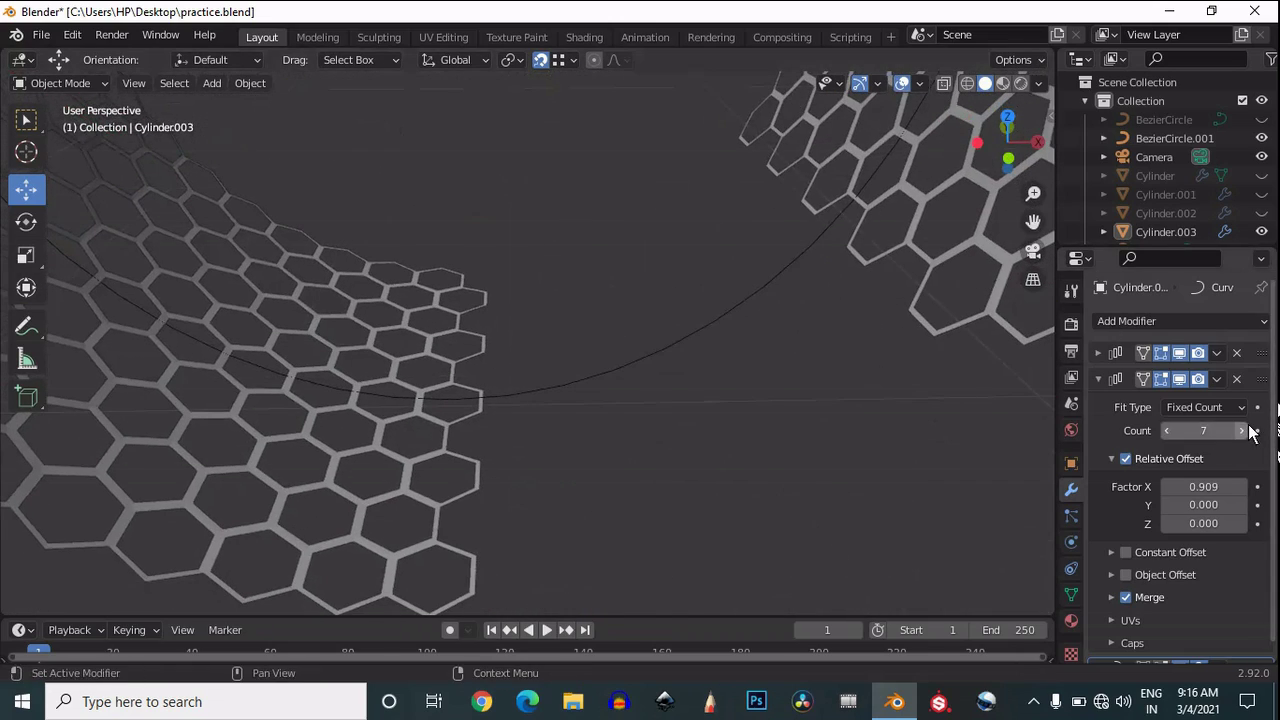
{"action": "left_click", "coordinate": [1243, 430]}
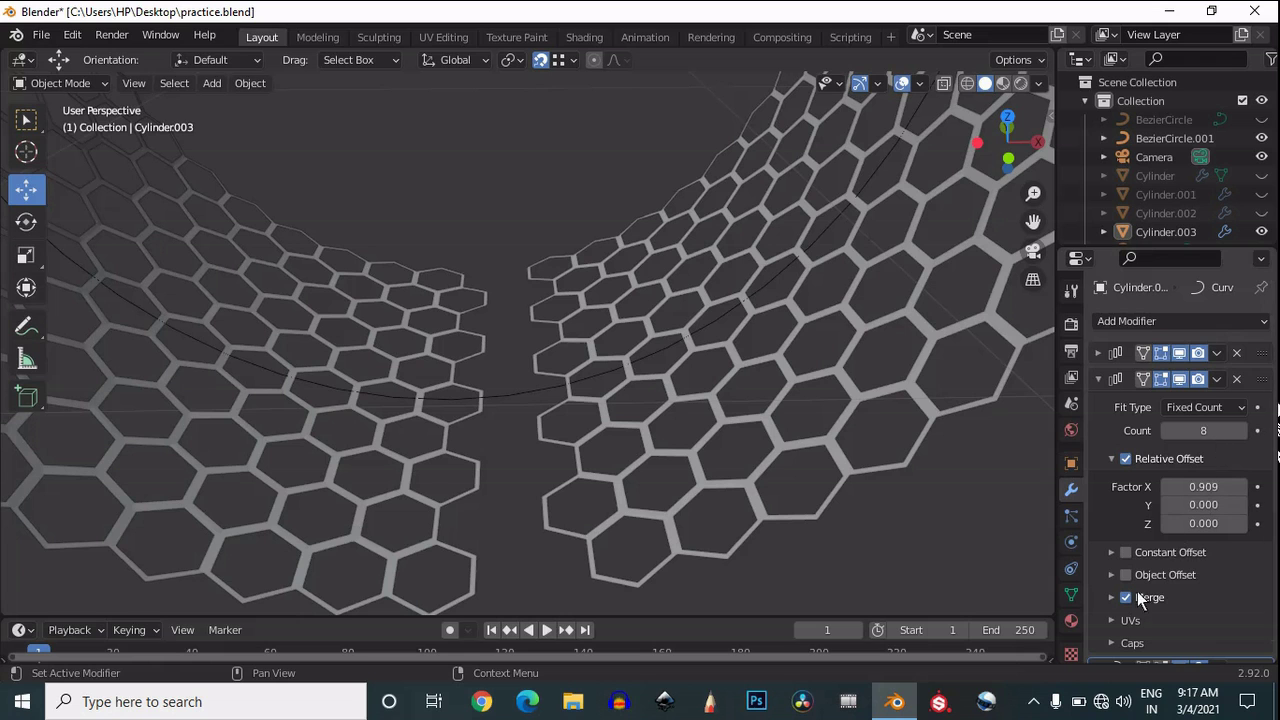
Scale BezierCircle.001 by about 0.968 to bring the two ends of the honeycomb strip together.
{"action": "scroll", "coordinate": [1115, 520], "scroll_direction": "down", "scroll_amount": 1}
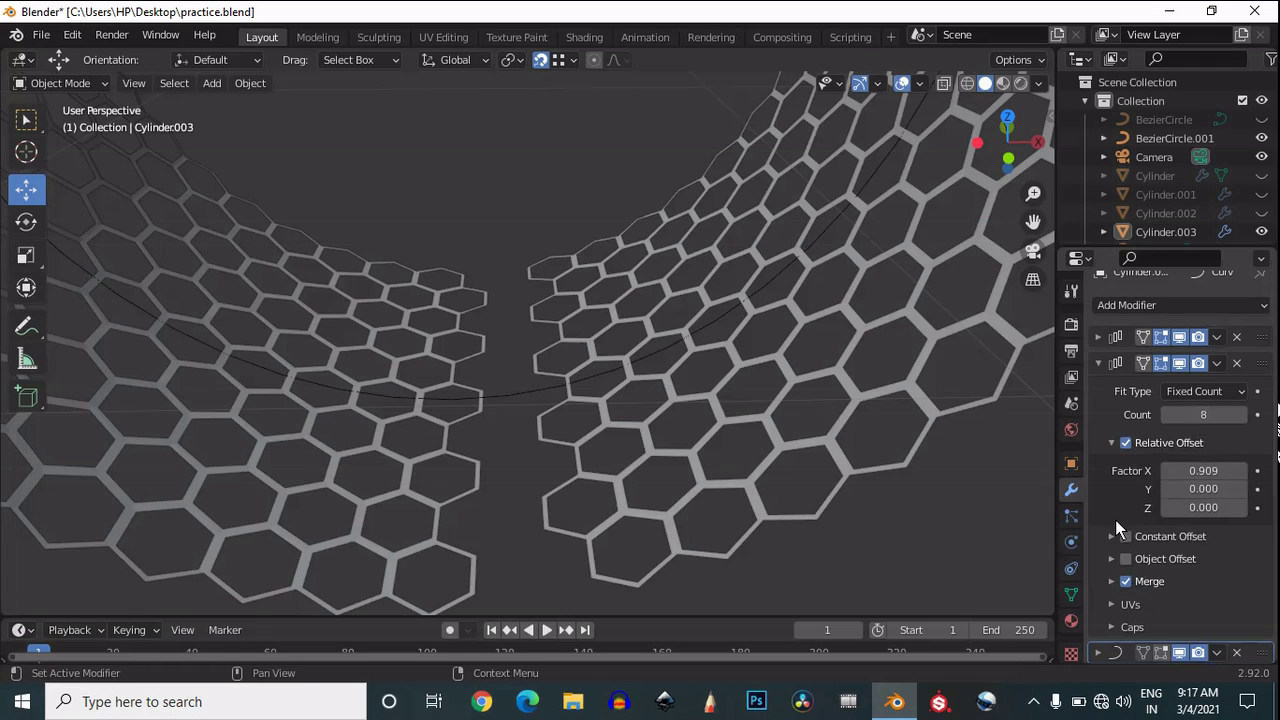
{"action": "left_click", "coordinate": [516, 396]}
{"action": "key", "text": "s"}
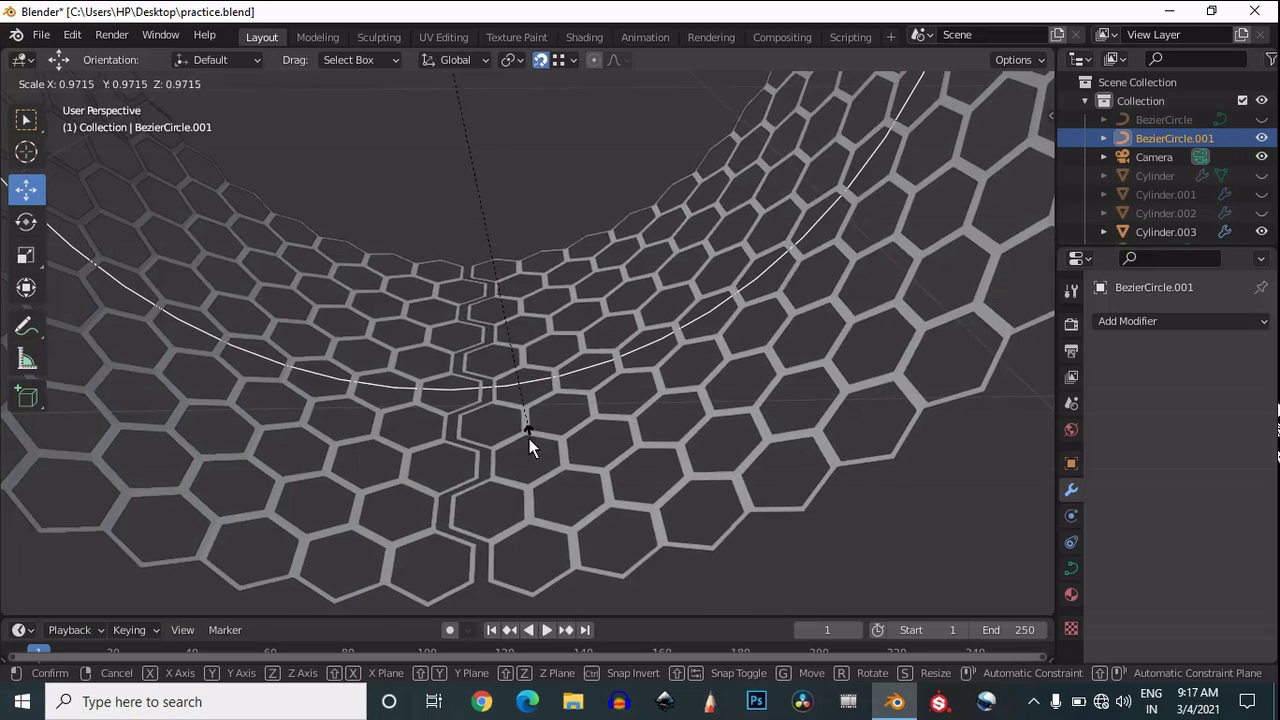
{"action": "left_click", "coordinate": [522, 420]}
Fine-tune the Bezier circle's scale at the seam by about 1.000 in wireframe display, and return to solid shading.
{"action": "scroll", "coordinate": [766, 337], "scroll_direction": "up", "scroll_amount": 3}
{"action": "left_click_drag", "start_coordinate": [1009, 140], "coordinate": [1009, 192]}
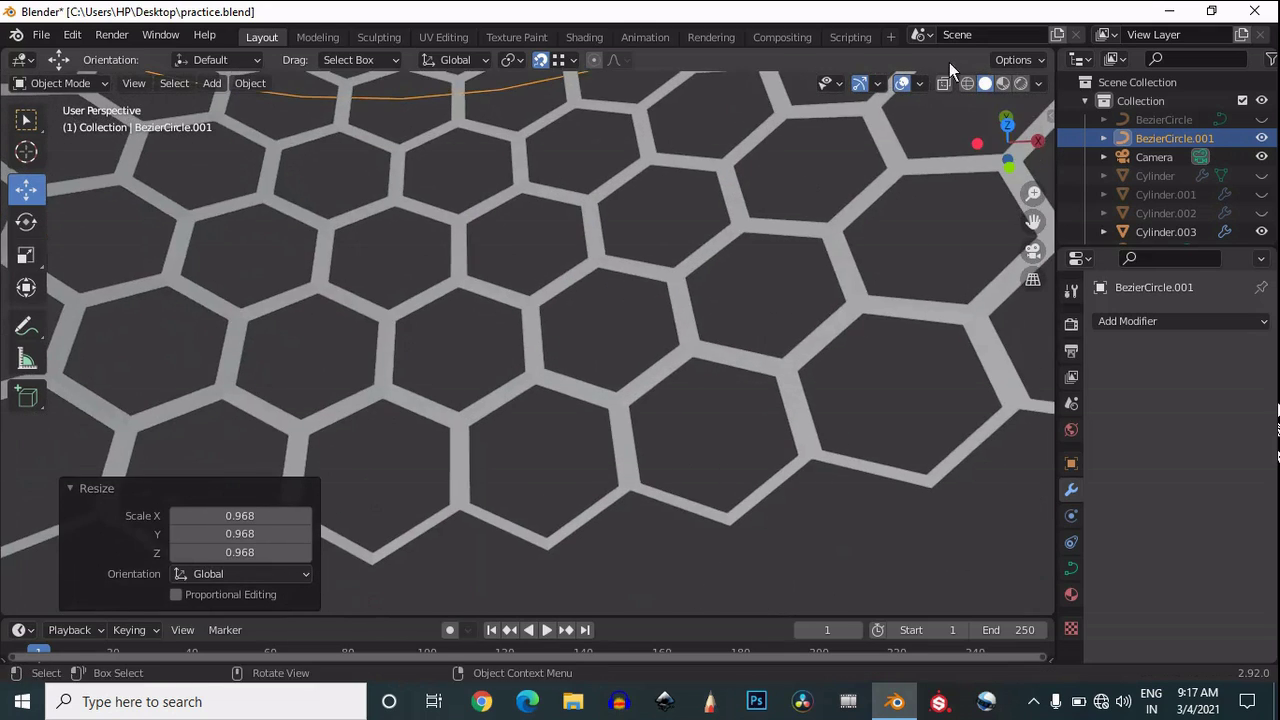
{"action": "left_click", "coordinate": [965, 87]}
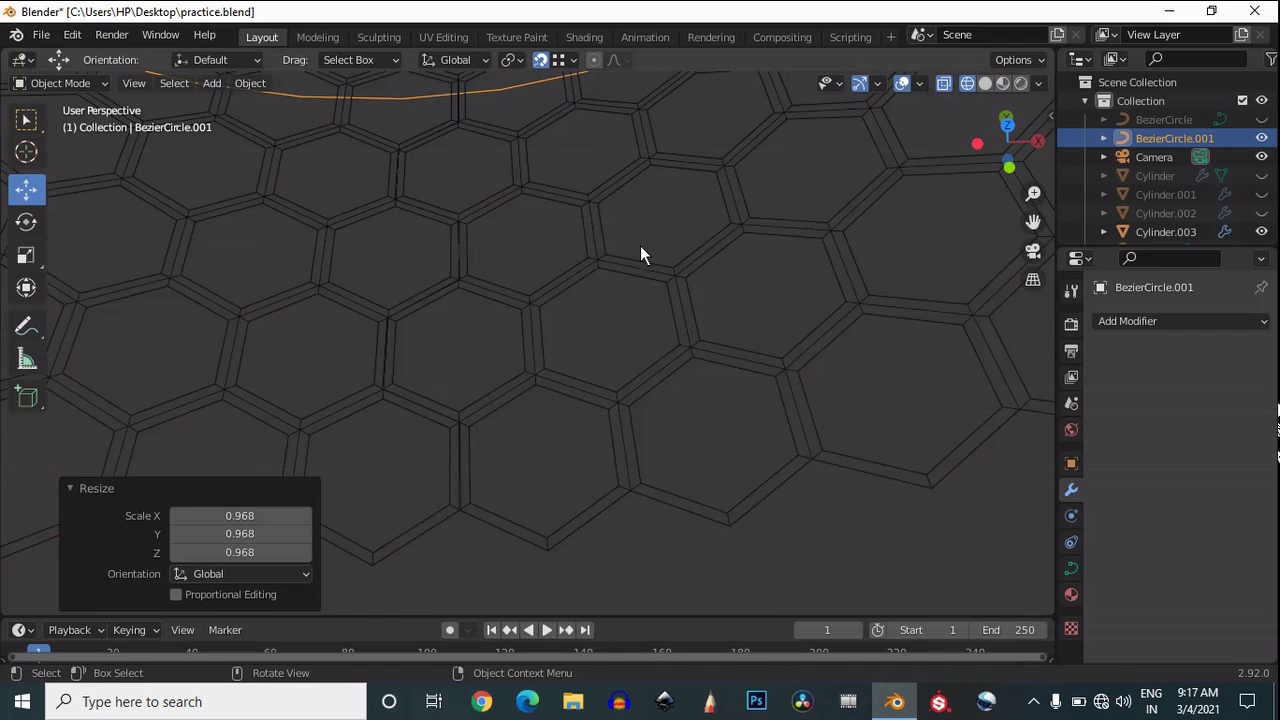
{"action": "key", "text": "s"}
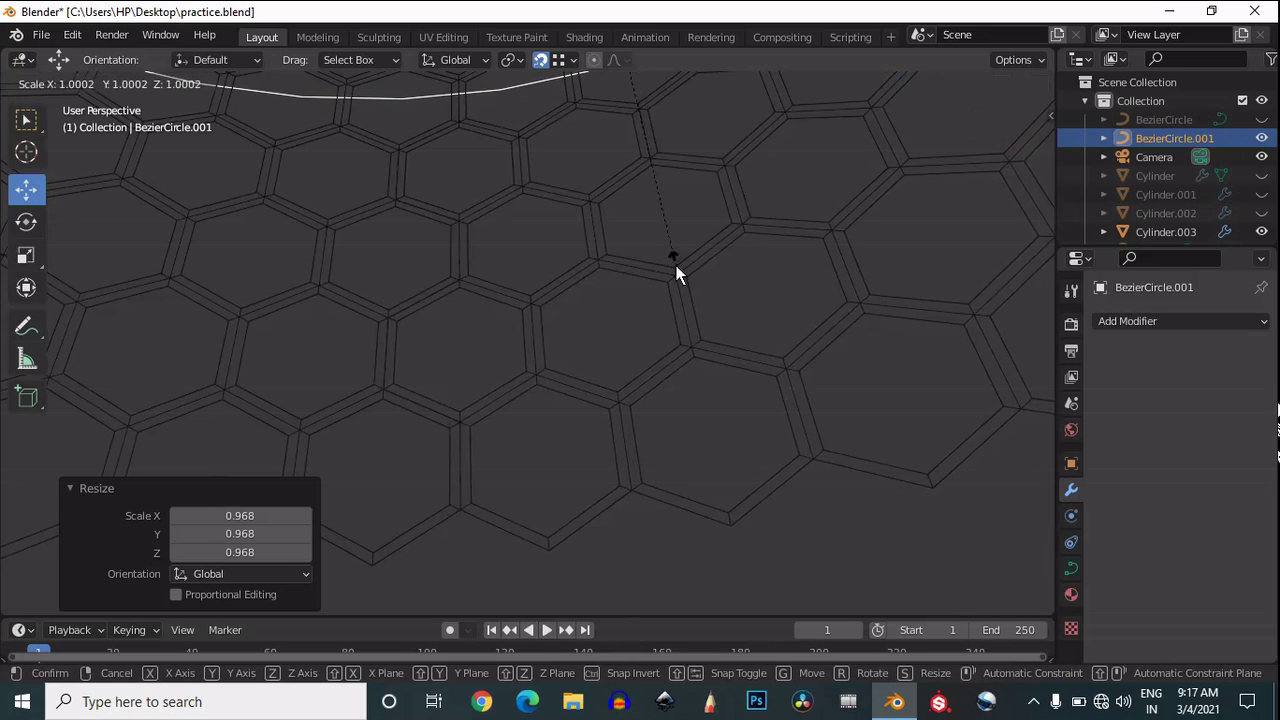
{"action": "left_click", "coordinate": [677, 265]}
{"action": "left_click_drag", "start_coordinate": [1037, 229], "coordinate": [1097, 140]}
{"action": "scroll", "coordinate": [678, 455], "scroll_direction": "up", "scroll_amount": 4}
{"action": "scroll", "coordinate": [673, 460], "scroll_direction": "up", "scroll_amount": 2}
{"action": "type", "text": "s1"}
{"action": "left_click", "coordinate": [690, 475]}
{"action": "scroll", "coordinate": [674, 420], "scroll_direction": "down", "scroll_amount": 8}
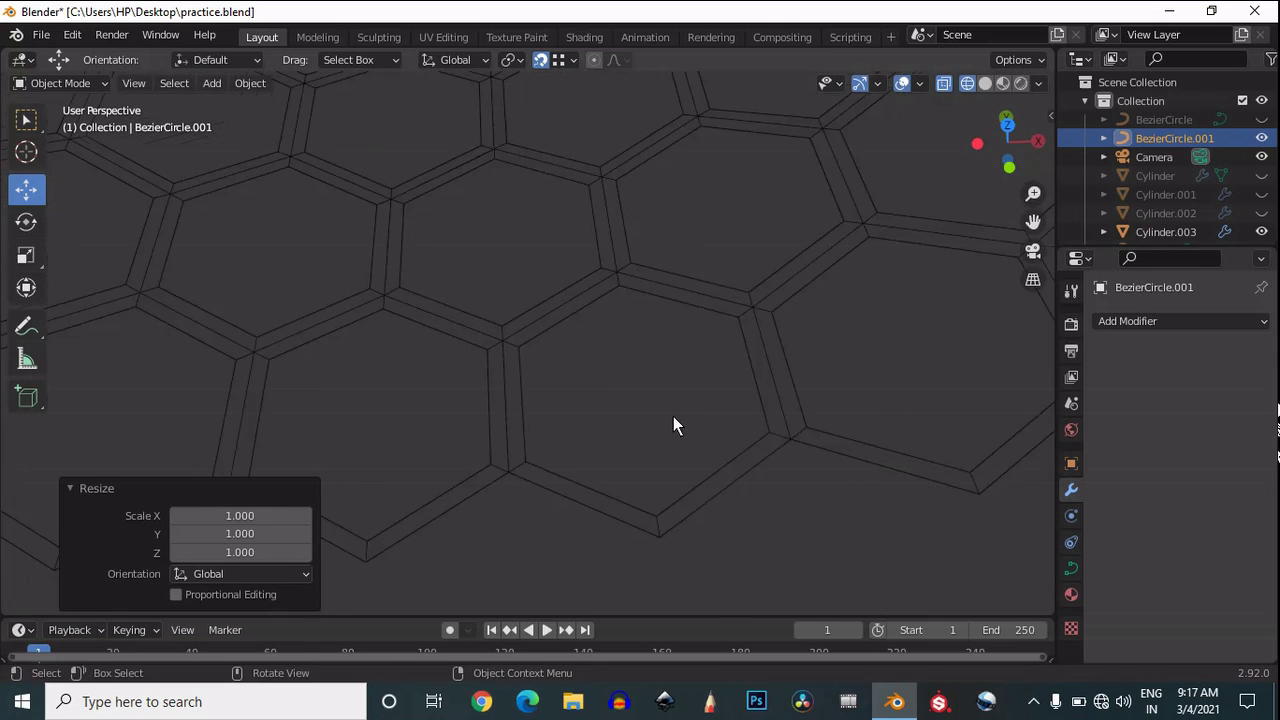
{"action": "scroll", "coordinate": [673, 418], "scroll_direction": "down", "scroll_amount": 7}
{"action": "left_click_drag", "start_coordinate": [1028, 145], "coordinate": [120, 135]}
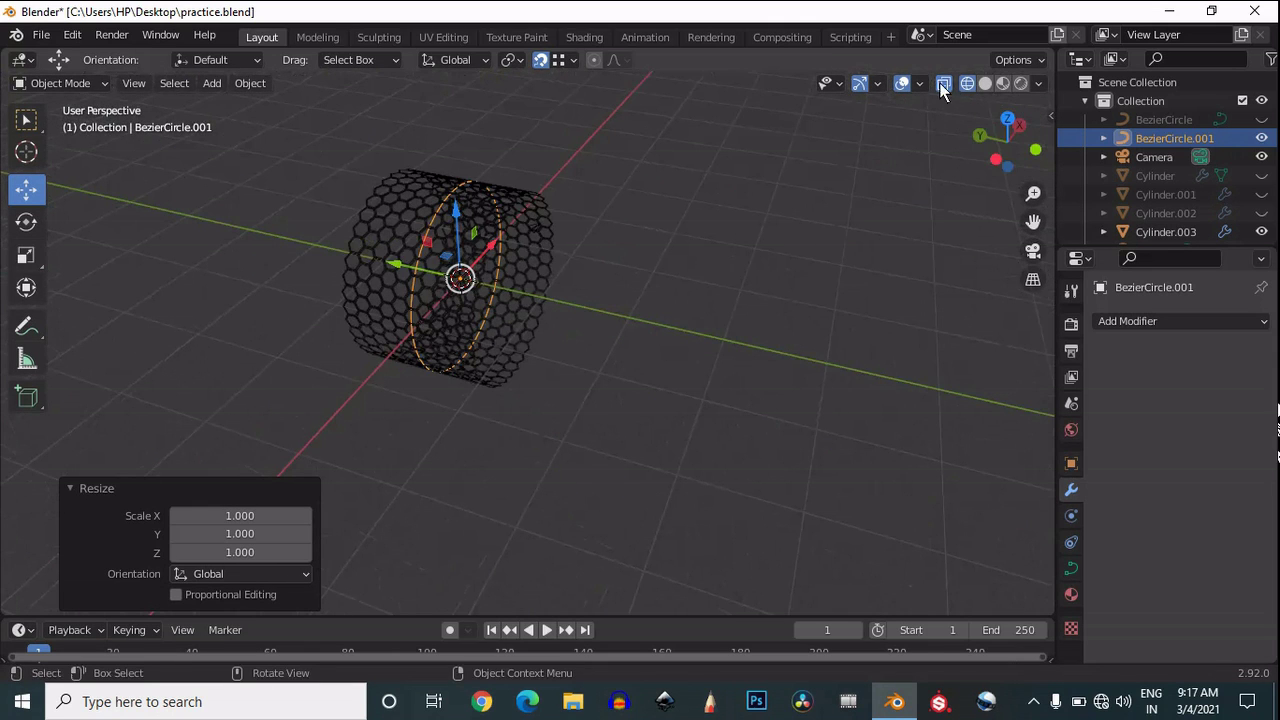
{"action": "left_click", "coordinate": [985, 86]}
Add a Weld modifier to the honeycomb mesh after its Curve modifier.
{"action": "left_click_drag", "start_coordinate": [1005, 134], "coordinate": [860, 150]}
{"action": "mouse_move", "coordinate": [1036, 230]}
{"action": "left_mouse_down"}
{"action": "mouse_move", "coordinate": [24, 328]}
{"action": "mouse_move", "coordinate": [40, 365]}
{"action": "left_mouse_up"}
{"action": "scroll", "coordinate": [676, 312], "scroll_direction": "up", "scroll_amount": 6}
{"action": "left_click", "coordinate": [676, 314]}
{"action": "left_click", "coordinate": [921, 261]}
{"action": "left_click_drag", "start_coordinate": [1003, 158], "coordinate": [1040, 158]}
{"action": "left_click", "coordinate": [1098, 384]}
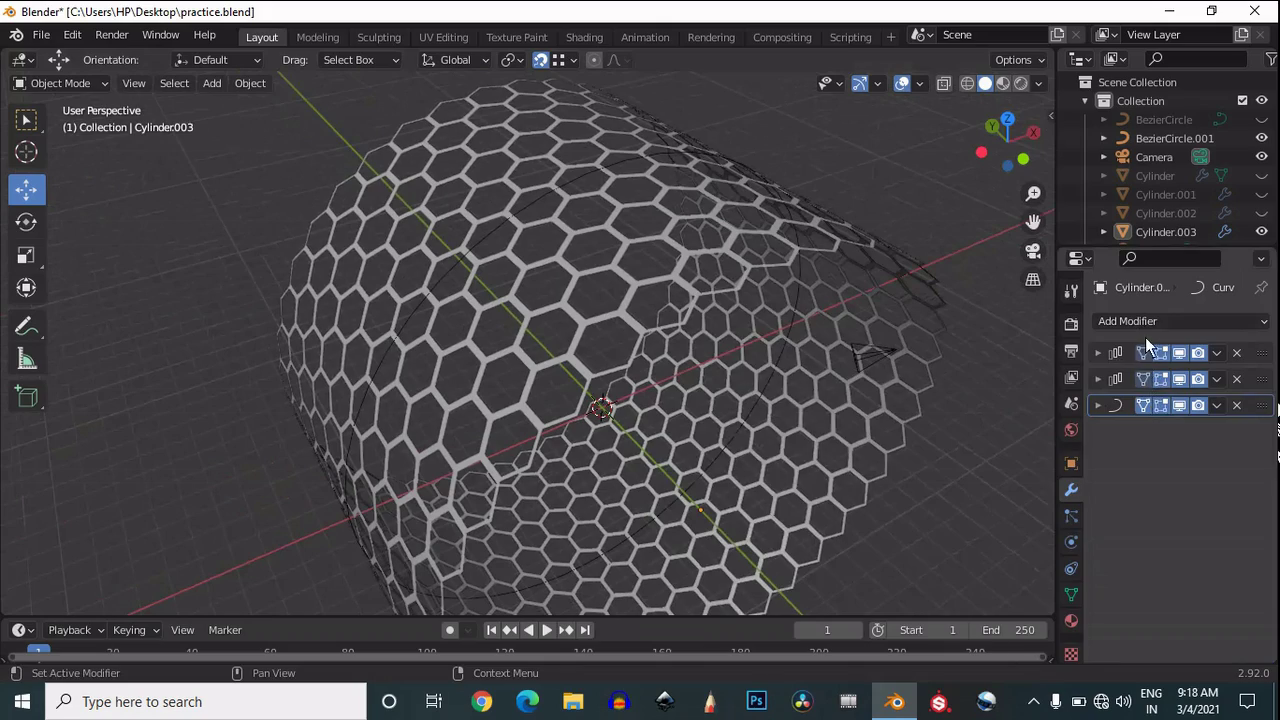
{"action": "left_click", "coordinate": [1140, 321]}
{"action": "left_click", "coordinate": [908, 655]}
{"action": "scroll", "coordinate": [887, 453], "scroll_direction": "down", "scroll_amount": 3}
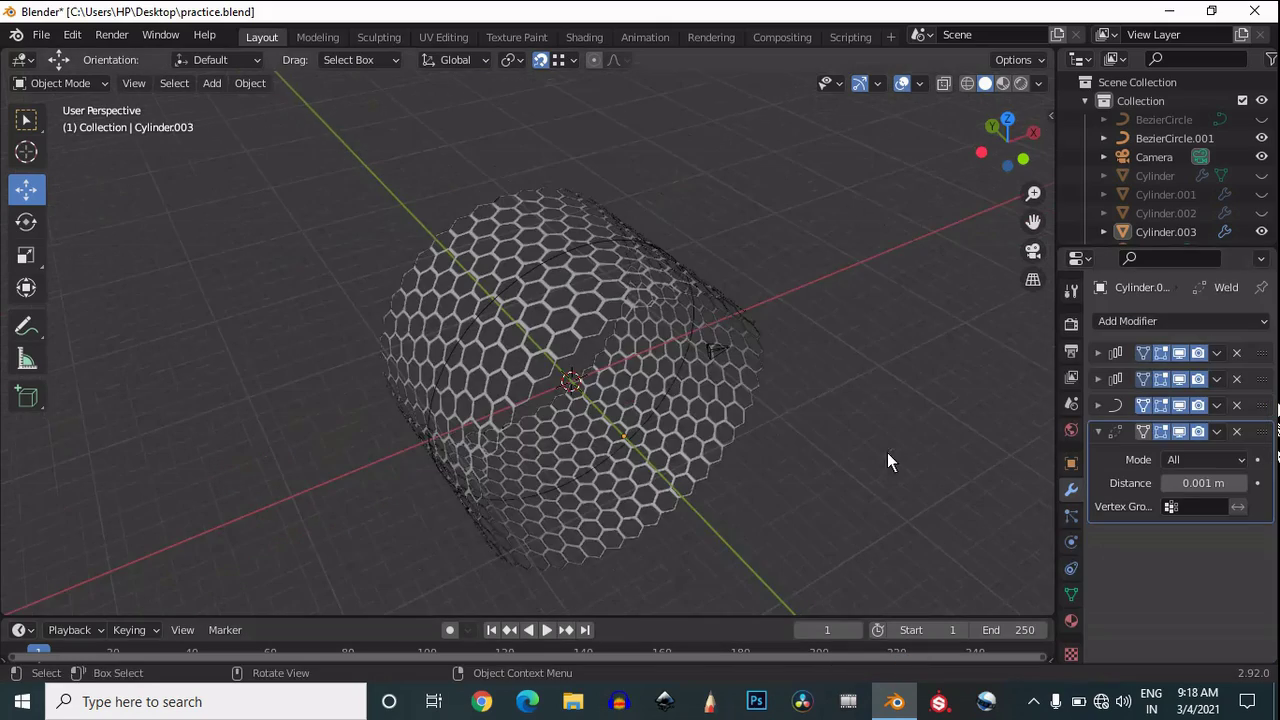
Compare the honeycomb in Edit Mode and Object Mode with the Weld modifier's viewport display off and on.
{"action": "left_click_drag", "start_coordinate": [1000, 142], "coordinate": [1062, 237]}
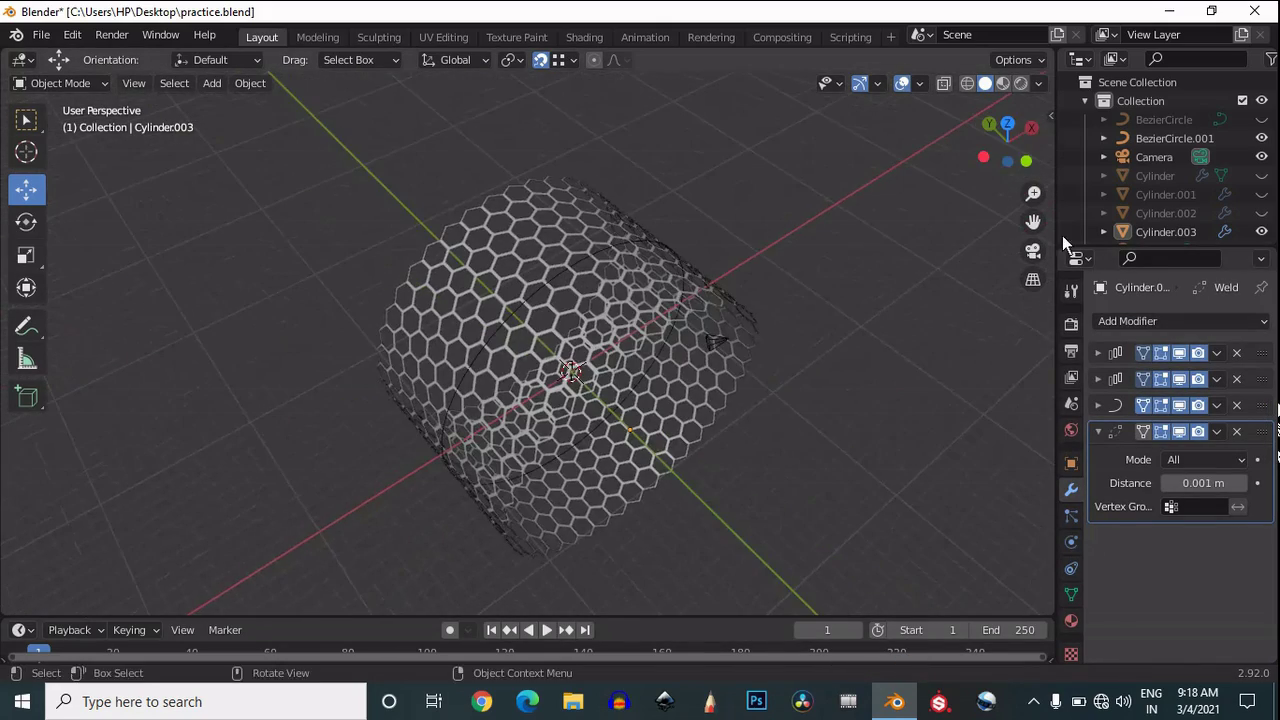
{"action": "scroll", "coordinate": [822, 360], "scroll_direction": "up", "scroll_amount": 5}
{"action": "left_click", "coordinate": [824, 362]}
{"action": "scroll", "coordinate": [826, 361], "scroll_direction": "down", "scroll_amount": 2}
{"action": "key", "text": "Tab"}
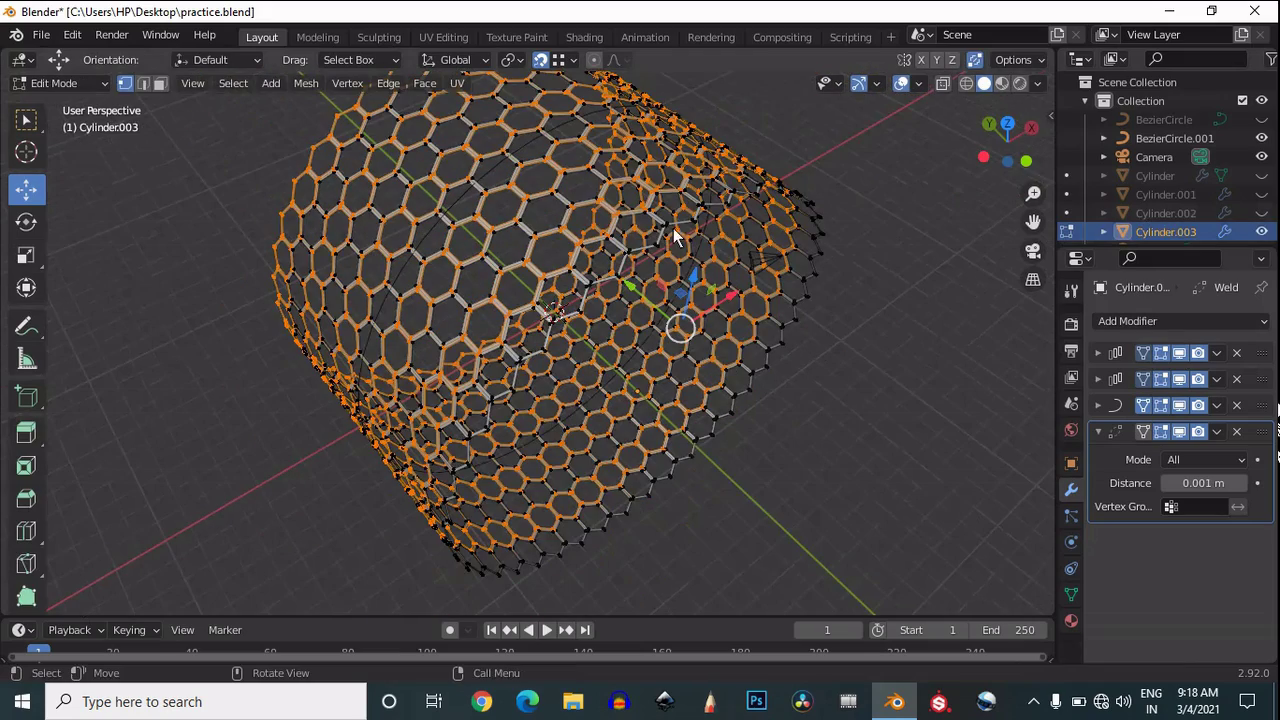
{"action": "left_click", "coordinate": [1178, 433]}
{"action": "key", "text": "Tab"}
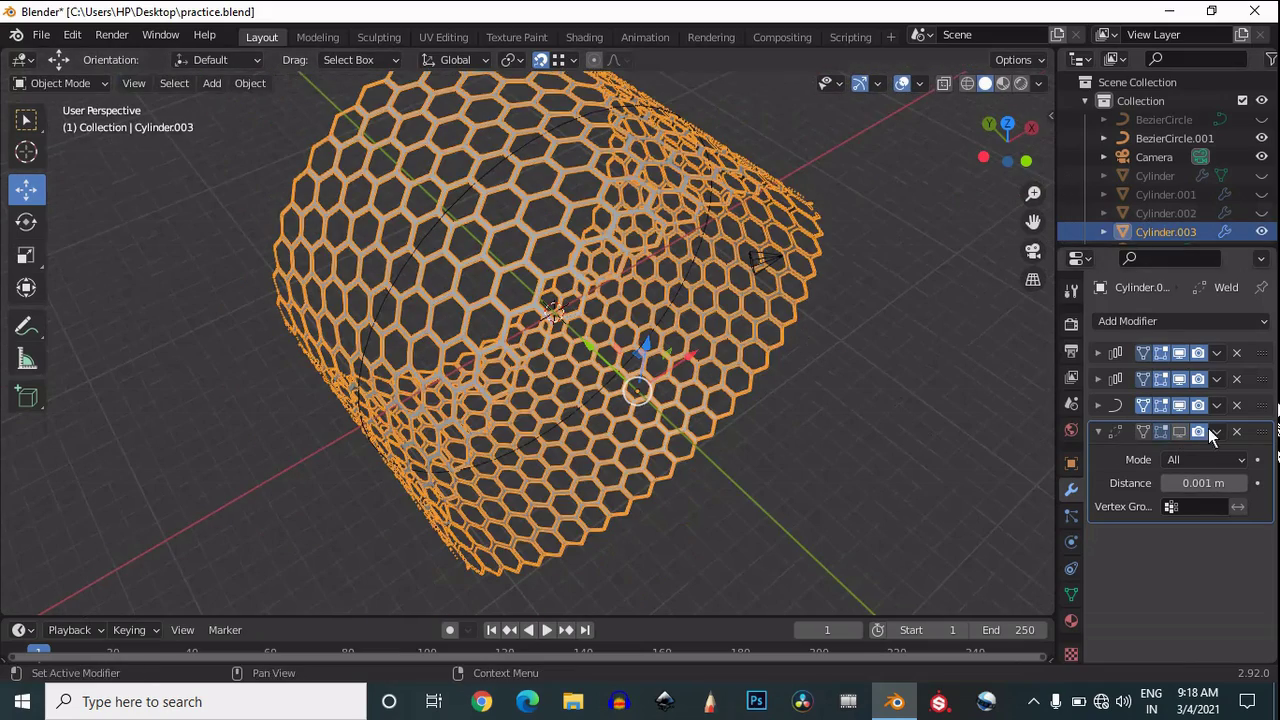
{"action": "key", "text": "Tab"}
{"action": "key", "text": "Tab"}
{"action": "left_click", "coordinate": [1177, 433]}
{"action": "left_click", "coordinate": [822, 361]}
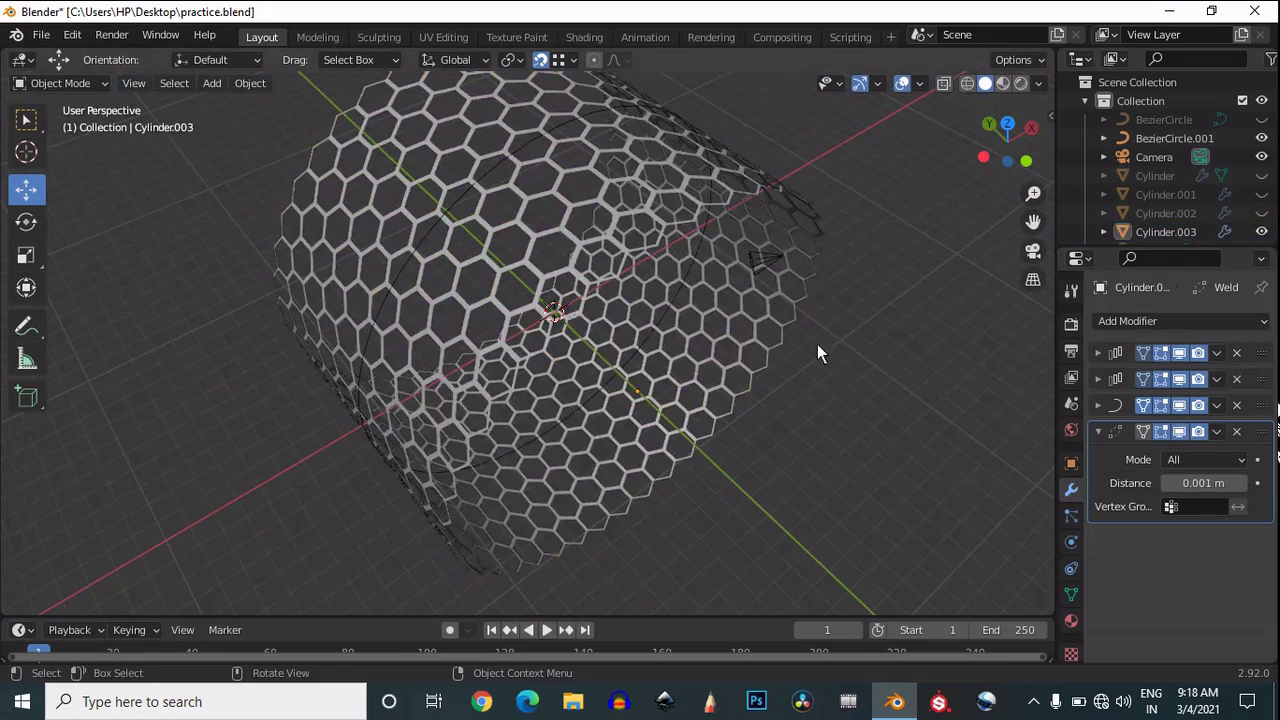
Add a Solidify modifier to the honeycomb mesh after the Weld modifier.
{"action": "left_click_drag", "start_coordinate": [993, 141], "coordinate": [883, 314]}
{"action": "scroll", "coordinate": [723, 408], "scroll_direction": "up", "scroll_amount": 1}
{"action": "left_click", "coordinate": [749, 399]}
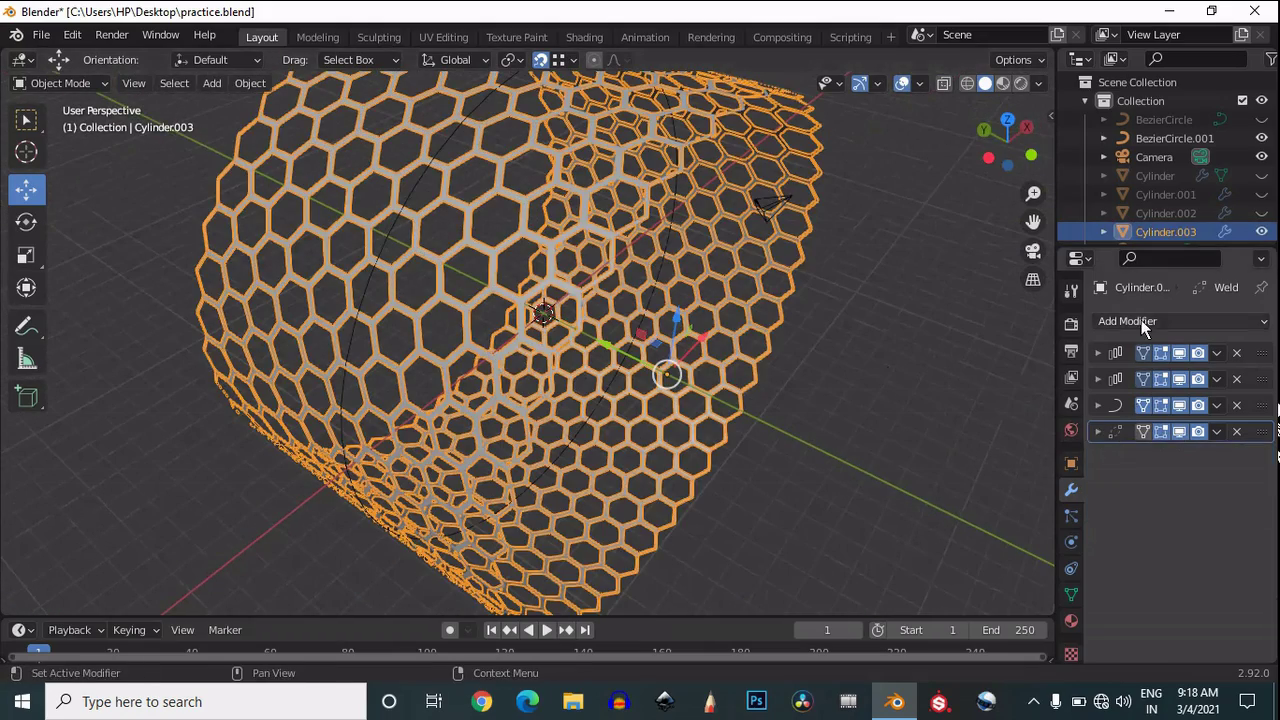
{"action": "left_click", "coordinate": [1141, 321]}
{"action": "left_click", "coordinate": [893, 641]}
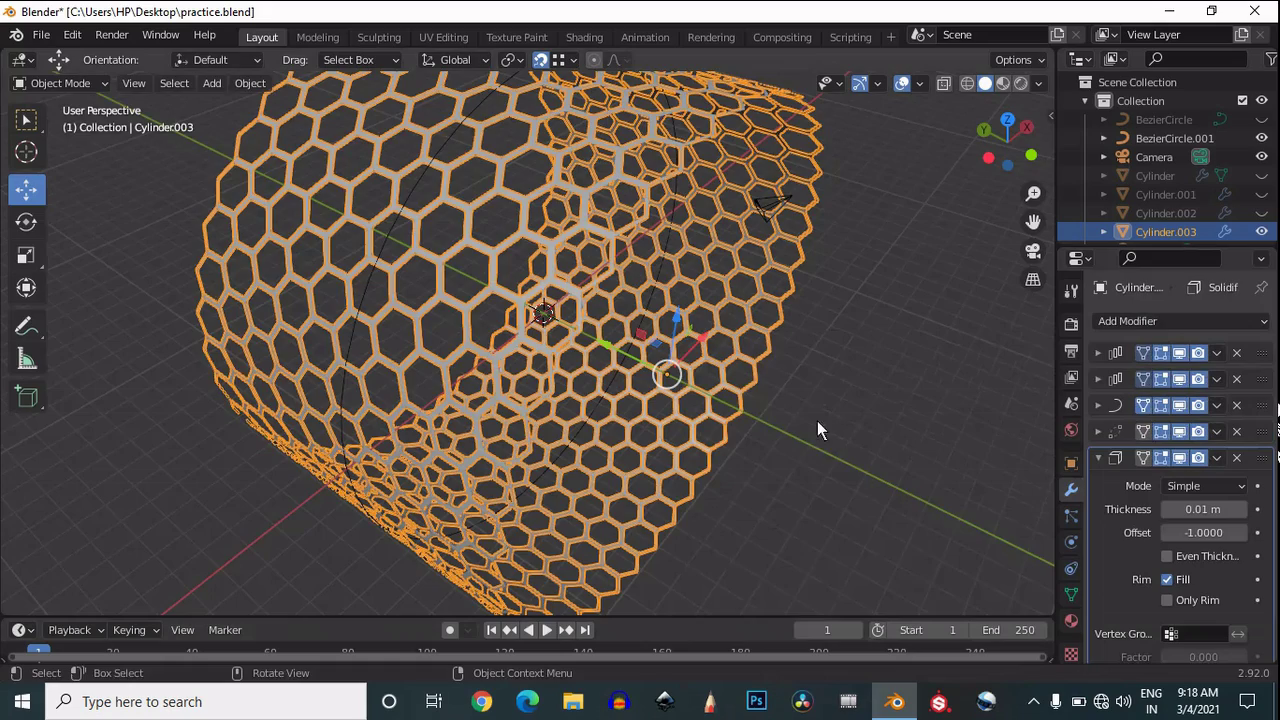
{"action": "scroll", "coordinate": [820, 422], "scroll_direction": "up", "scroll_amount": 5}
Set the Solidify thickness to -0.05 m and check the honeycomb walls up close.
{"action": "left_click_drag", "start_coordinate": [1202, 513], "coordinate": [1192, 508]}
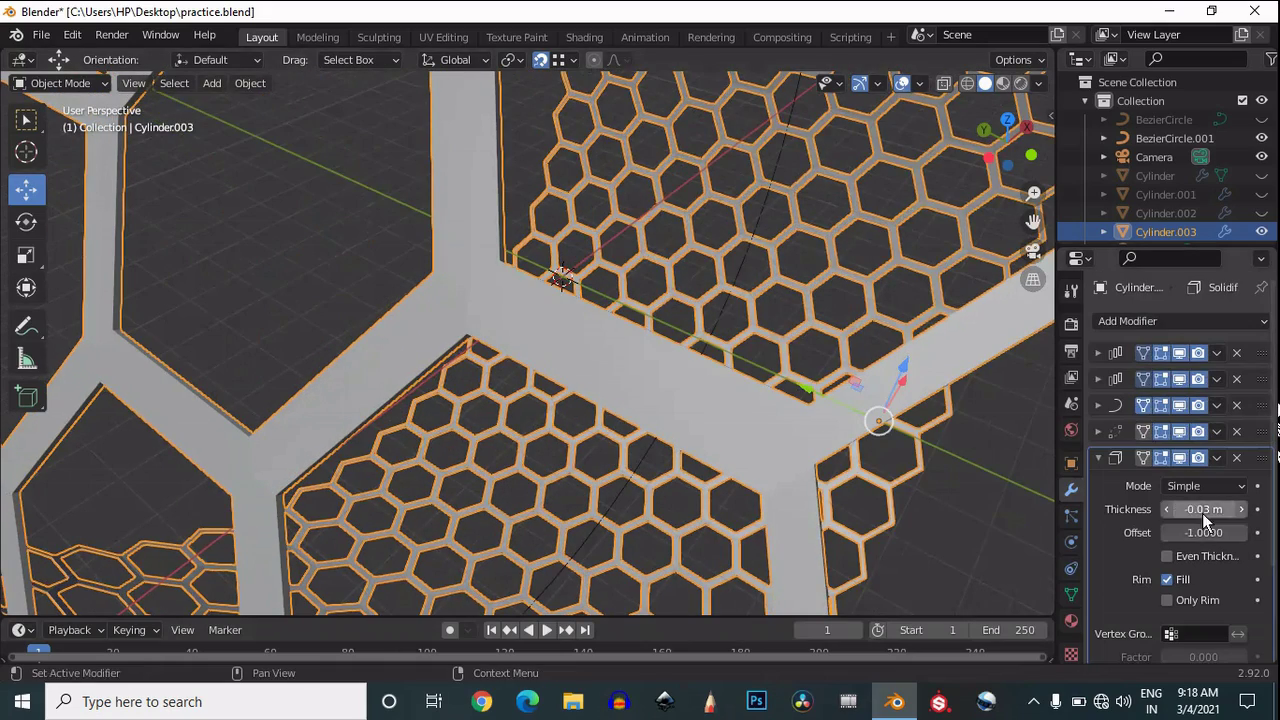
{"action": "left_click_drag", "start_coordinate": [1001, 130], "coordinate": [963, 136]}
{"action": "left_click", "coordinate": [1190, 510]}
{"action": "key", "text": "BackSpace"}
{"action": "type", "text": "5"}
{"action": "key", "text": "Return"}
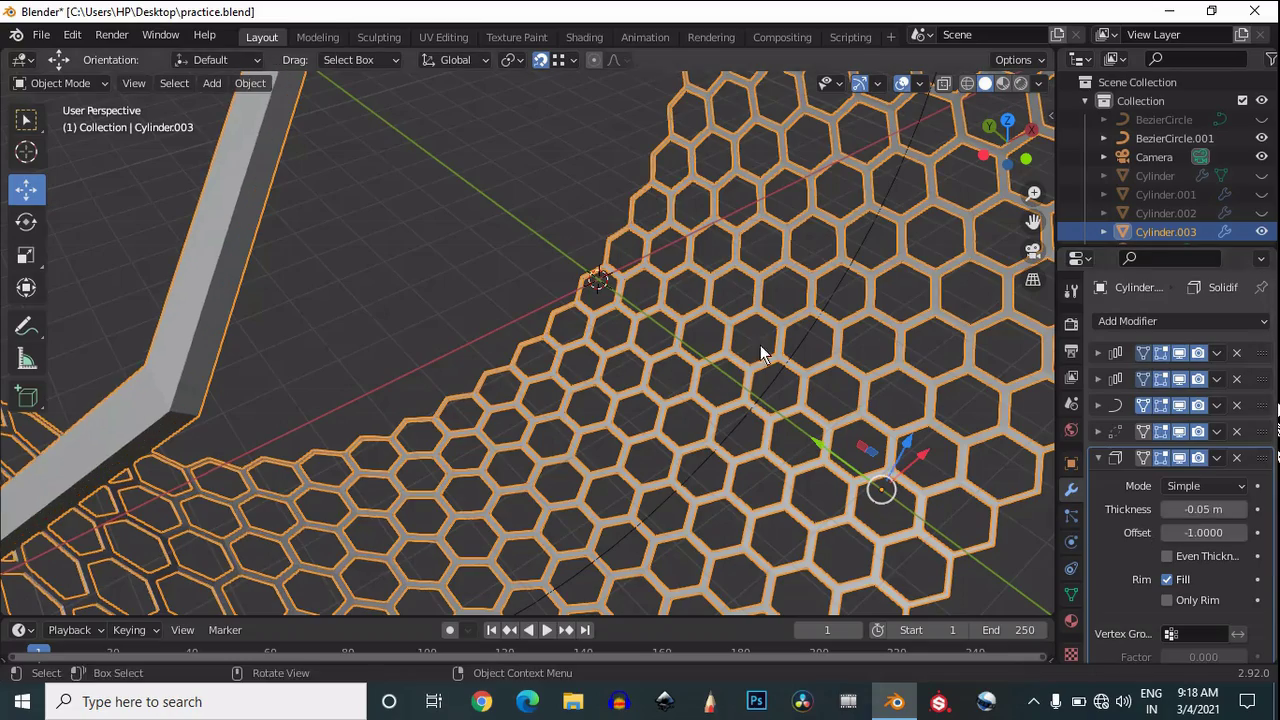
{"action": "scroll", "coordinate": [760, 345], "scroll_direction": "down", "scroll_amount": 6}
{"action": "left_click", "coordinate": [963, 110]}
{"action": "left_click_drag", "start_coordinate": [1002, 134], "coordinate": [821, 267]}
{"action": "scroll", "coordinate": [823, 265], "scroll_direction": "up", "scroll_amount": 6}
{"action": "left_click_drag", "start_coordinate": [1000, 135], "coordinate": [1092, 309]}
Set the Solidify modifier's thickness to -0.1 m.
{"action": "left_click", "coordinate": [1098, 458]}
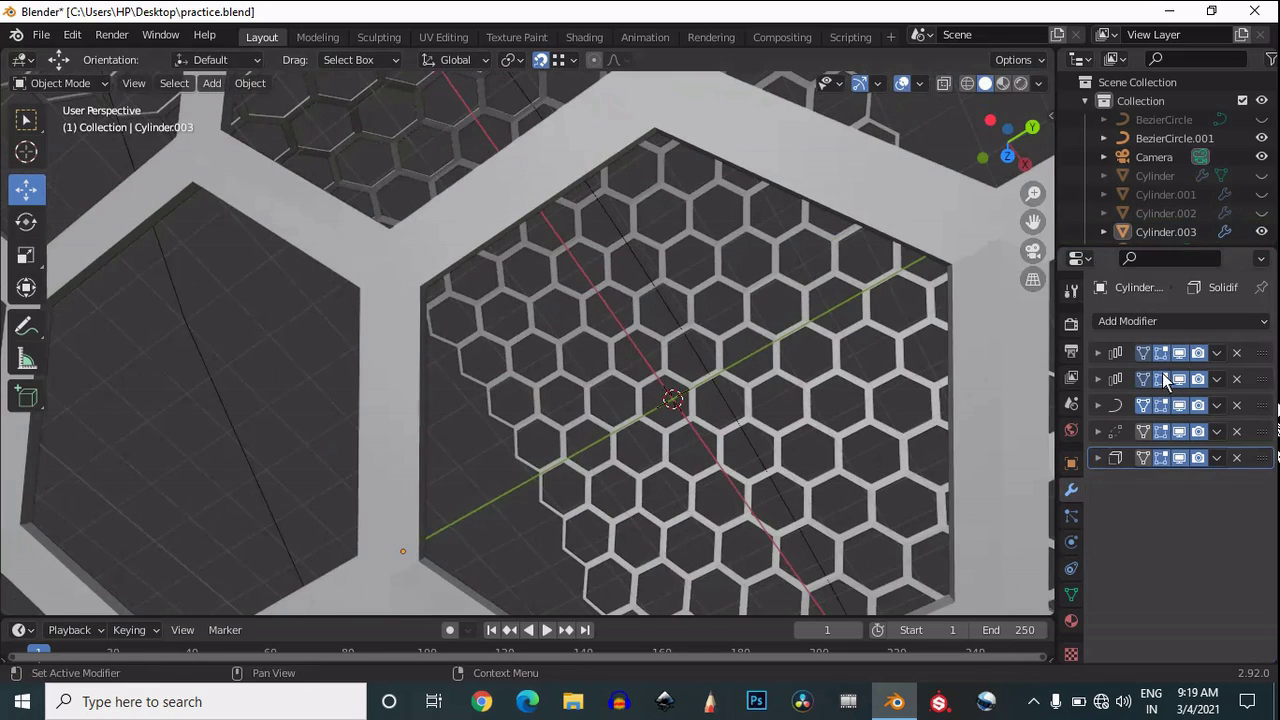
{"action": "left_click", "coordinate": [1098, 458]}
{"action": "left_click", "coordinate": [1193, 507]}
{"action": "type", "text": "1"}
{"action": "key", "text": "Return"}
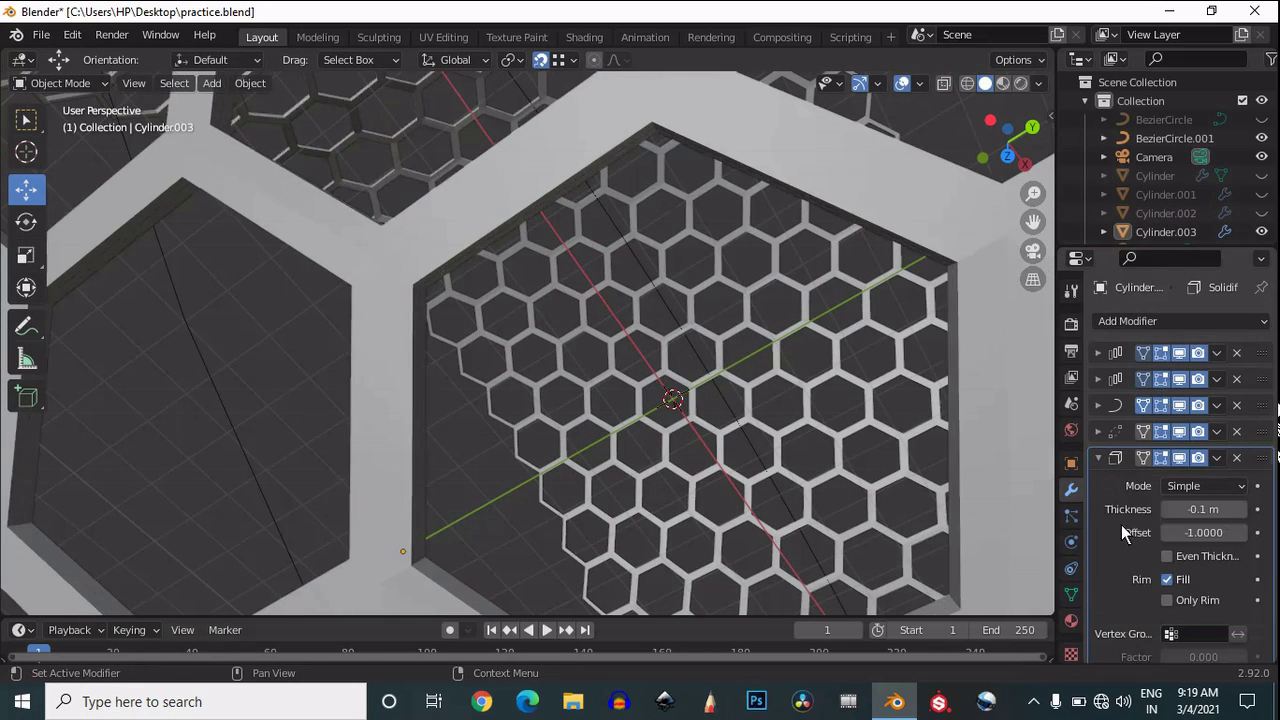
Set the Solidify thickness to -0.07 m and collapse the modifier's settings.
{"action": "scroll", "coordinate": [733, 348], "scroll_direction": "down", "scroll_amount": 6}
{"action": "left_click_drag", "start_coordinate": [1018, 153], "coordinate": [949, 169]}
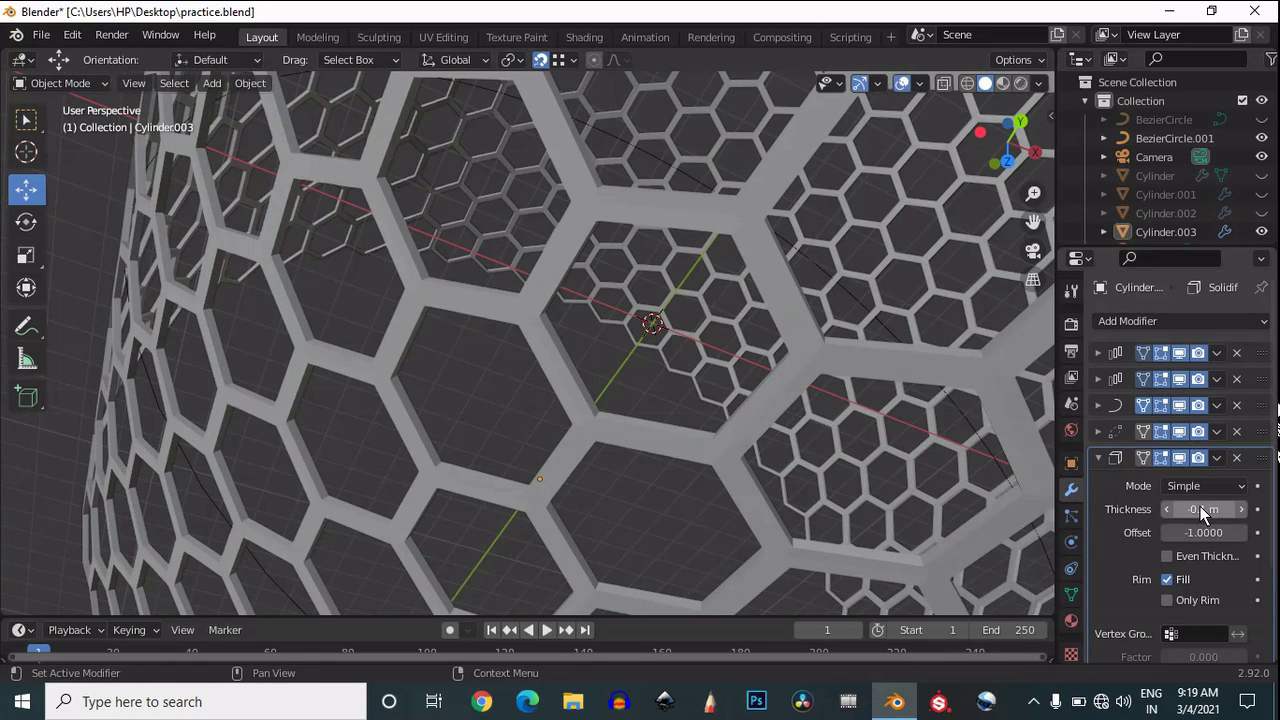
{"action": "type", "text": "07"}
{"action": "left_click", "coordinate": [1128, 560]}
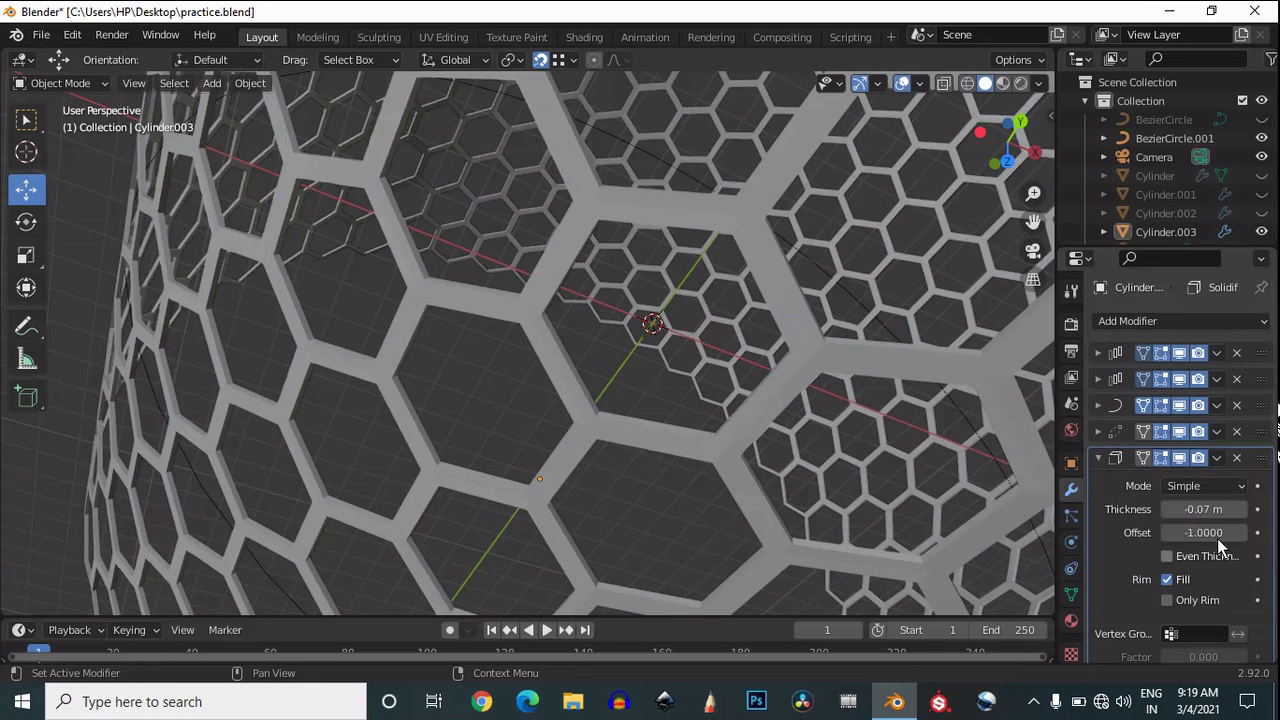
{"action": "scroll", "coordinate": [1128, 562], "scroll_direction": "down", "scroll_amount": 3}
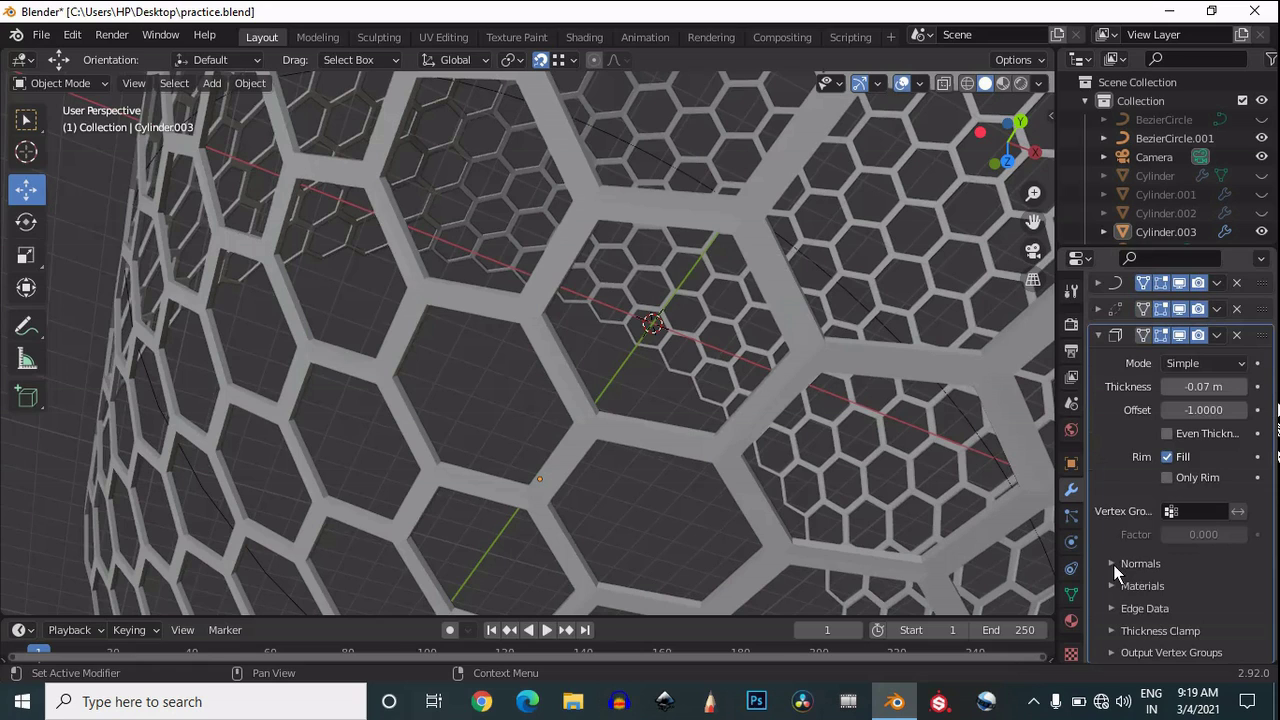
{"action": "left_click", "coordinate": [1098, 334]}
Add a Bevel modifier to the honeycomb mesh after the Solidify modifier.
{"action": "left_click", "coordinate": [1136, 320]}
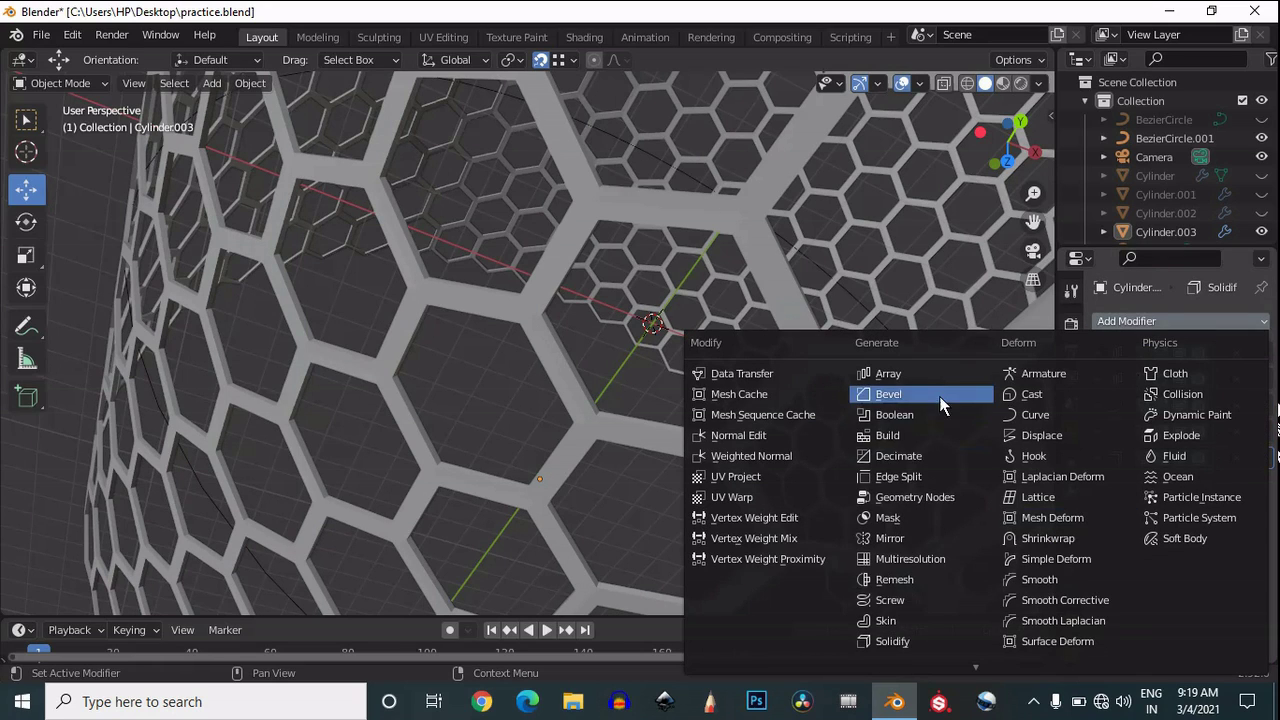
{"action": "left_click", "coordinate": [939, 391]}
{"action": "scroll", "coordinate": [688, 332], "scroll_direction": "down", "scroll_amount": 3}
{"action": "scroll", "coordinate": [692, 334], "scroll_direction": "up", "scroll_amount": 4}
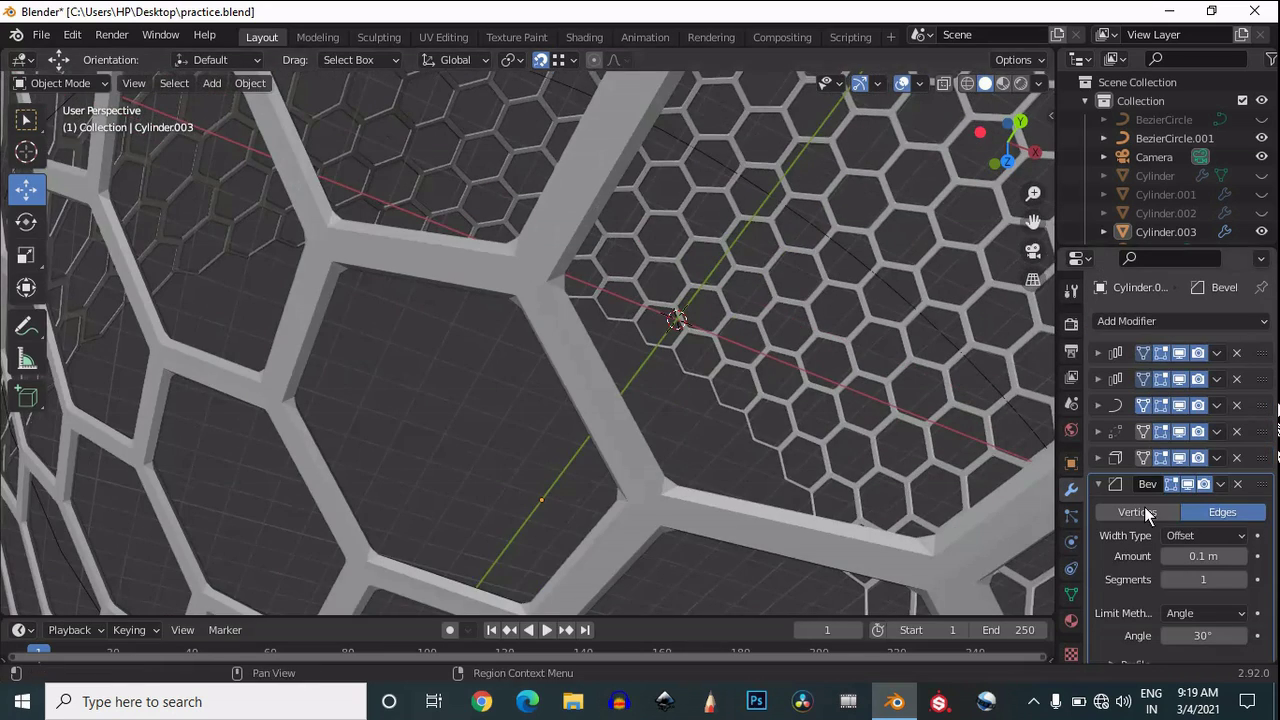
Set the Bevel modifier's outer miter to Arc in its geometry options.
{"action": "left_click", "coordinate": [1120, 606]}
{"action": "scroll", "coordinate": [1120, 602], "scroll_direction": "down", "scroll_amount": 2}
{"action": "left_click", "coordinate": [1140, 626]}
{"action": "scroll", "coordinate": [1140, 620], "scroll_direction": "down", "scroll_amount": 2}
{"action": "left_click", "coordinate": [1193, 542]}
{"action": "left_click", "coordinate": [1174, 606]}
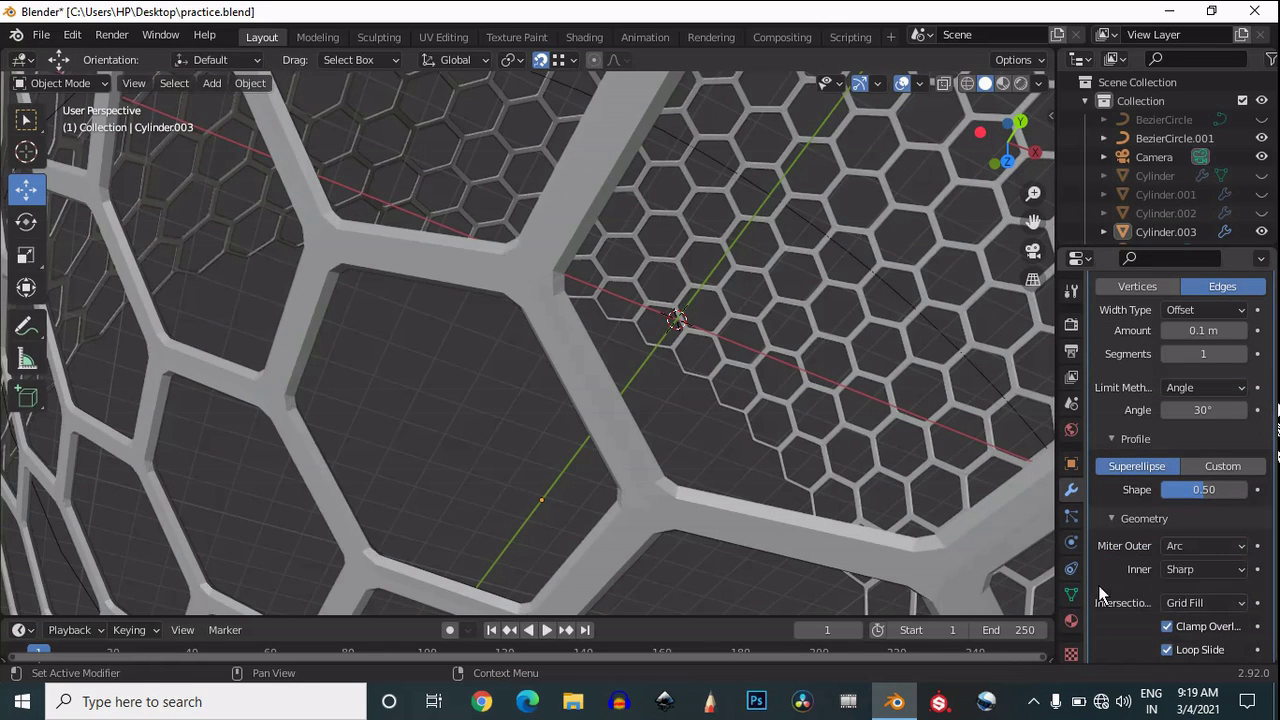
Try Sharp as the Bevel modifier's outer miter and return it to Arc.
{"action": "scroll", "coordinate": [587, 378], "scroll_direction": "down", "scroll_amount": 3}
{"action": "scroll", "coordinate": [587, 378], "scroll_direction": "up", "scroll_amount": 5}
{"action": "scroll", "coordinate": [618, 377], "scroll_direction": "down", "scroll_amount": 2}
{"action": "left_click", "coordinate": [1212, 569]}
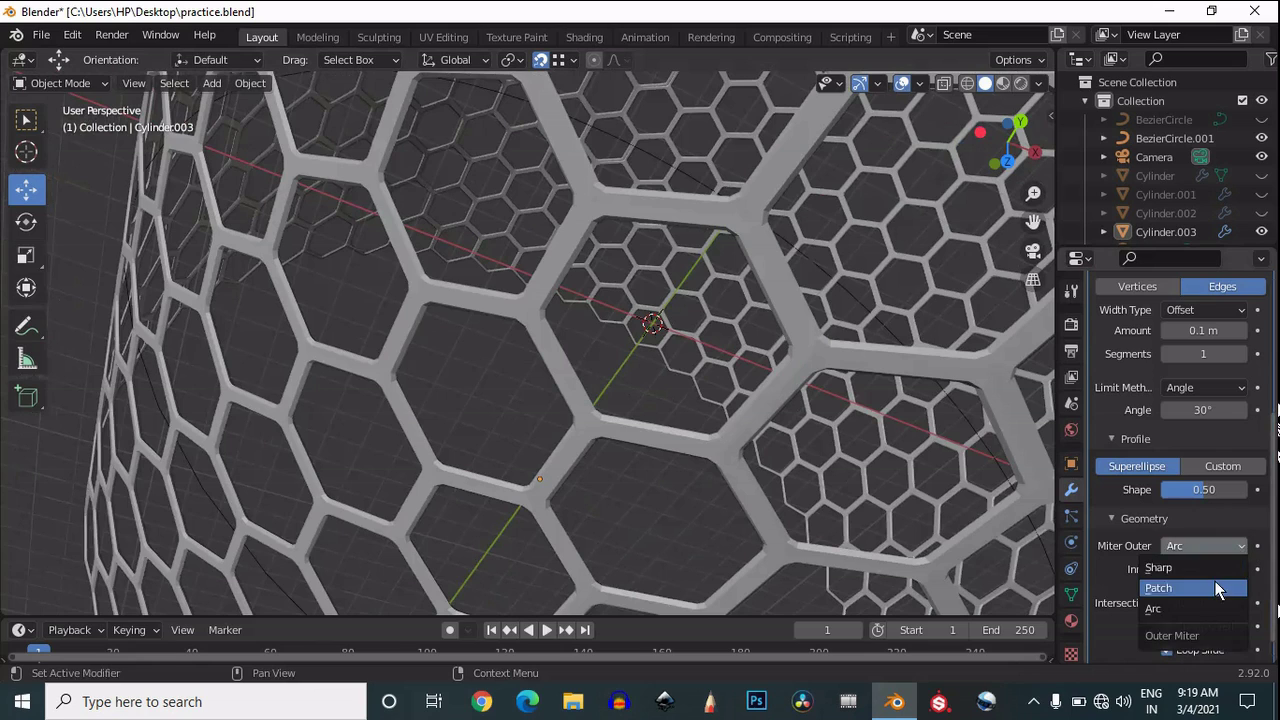
{"action": "left_click", "coordinate": [1215, 563]}
{"action": "left_click", "coordinate": [1212, 547]}
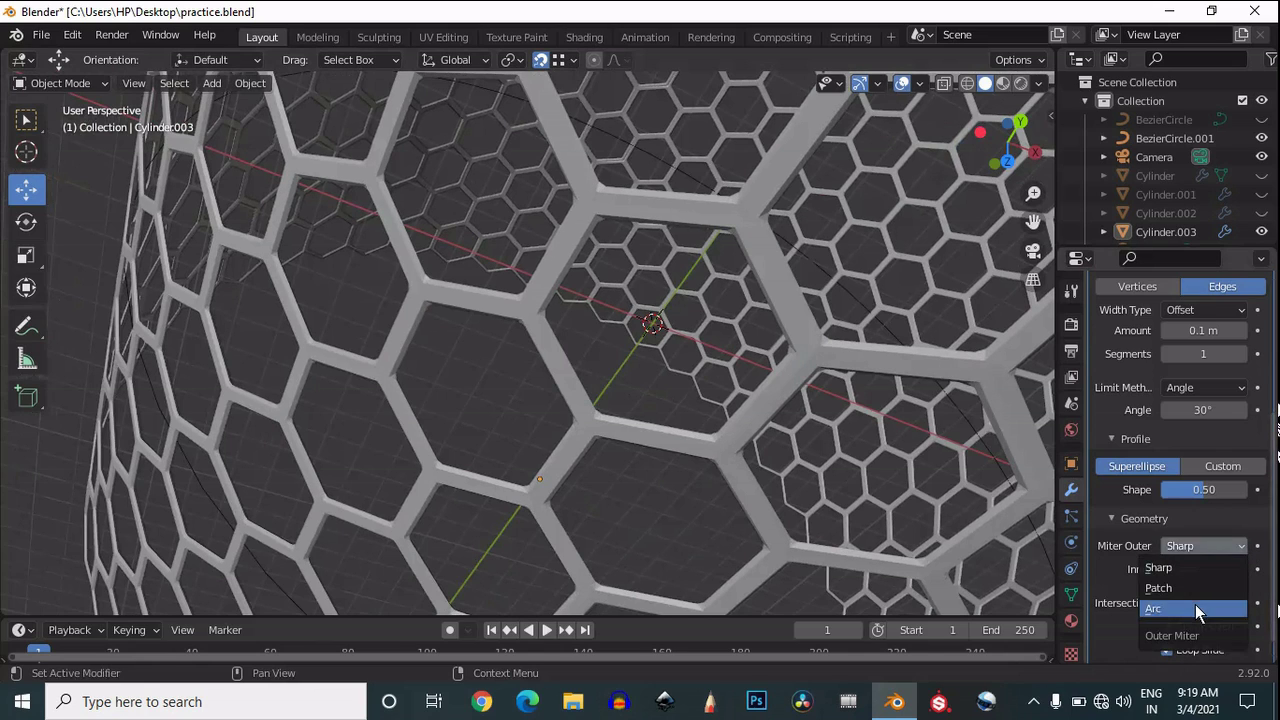
{"action": "left_click", "coordinate": [1195, 607]}
Hide the camera in the viewport and view the honeycomb cylinder from the left in orthographic projection.
{"action": "scroll", "coordinate": [560, 441], "scroll_direction": "down", "scroll_amount": 4}
{"action": "scroll", "coordinate": [560, 446], "scroll_direction": "down", "scroll_amount": 4}
{"action": "left_click_drag", "start_coordinate": [1023, 155], "coordinate": [860, 380]}
{"action": "scroll", "coordinate": [850, 243], "scroll_direction": "up", "scroll_amount": 5}
{"action": "scroll", "coordinate": [1031, 200], "scroll_direction": "down", "scroll_amount": 2}
{"action": "left_click_drag", "start_coordinate": [1023, 155], "coordinate": [1007, 506]}
{"action": "left_click", "coordinate": [1261, 158]}
{"action": "left_click", "coordinate": [983, 155]}
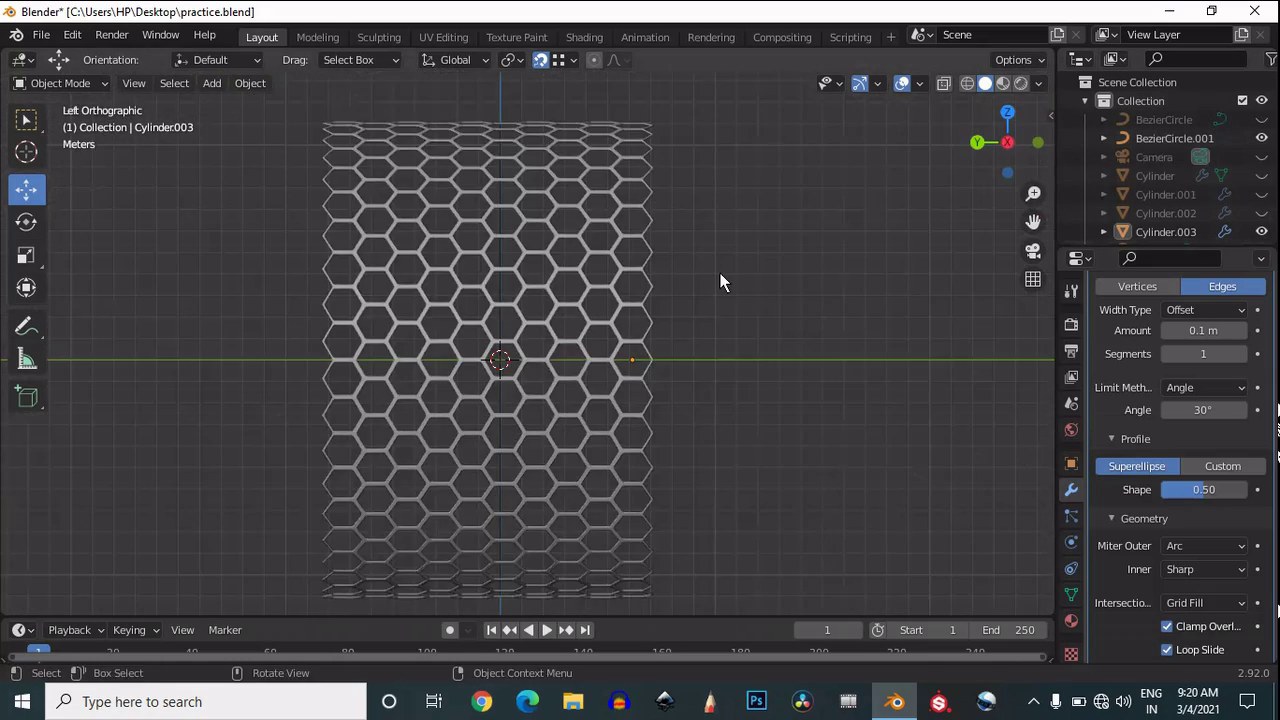
{"action": "left_click_drag", "start_coordinate": [987, 141], "coordinate": [732, 311]}
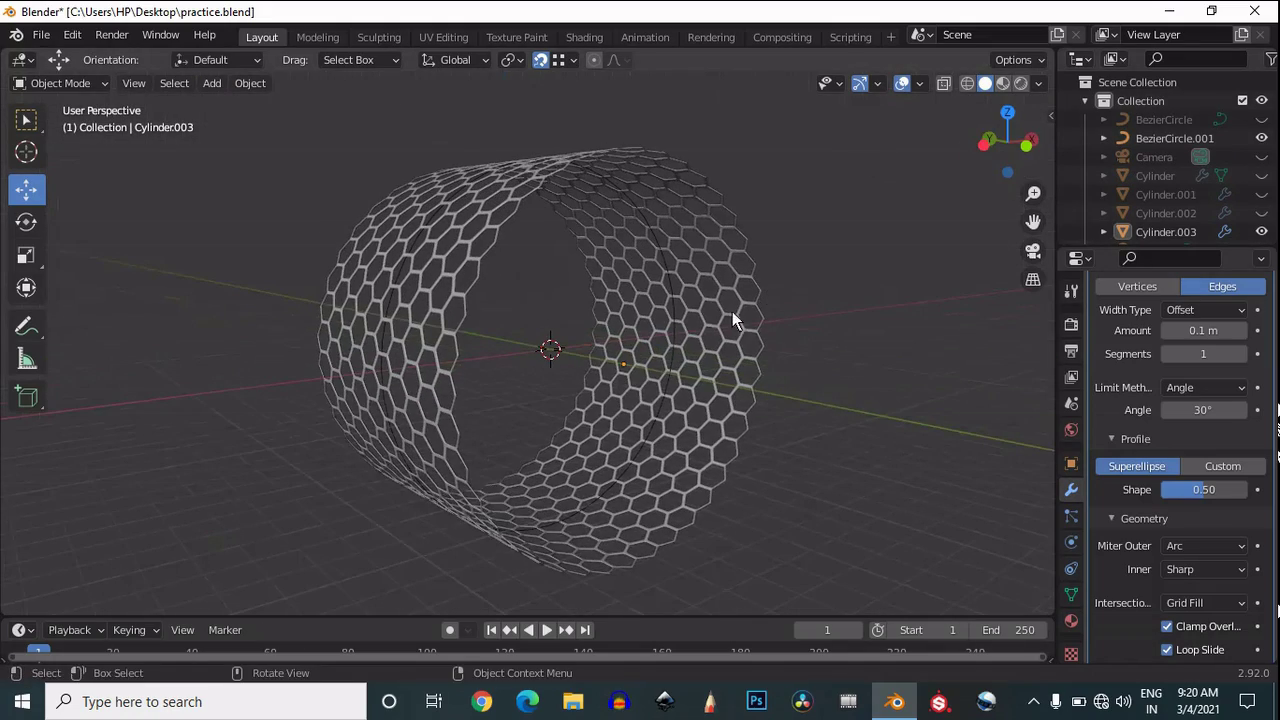
{"action": "left_click", "coordinate": [676, 328]}
{"action": "key", "text": "s"}
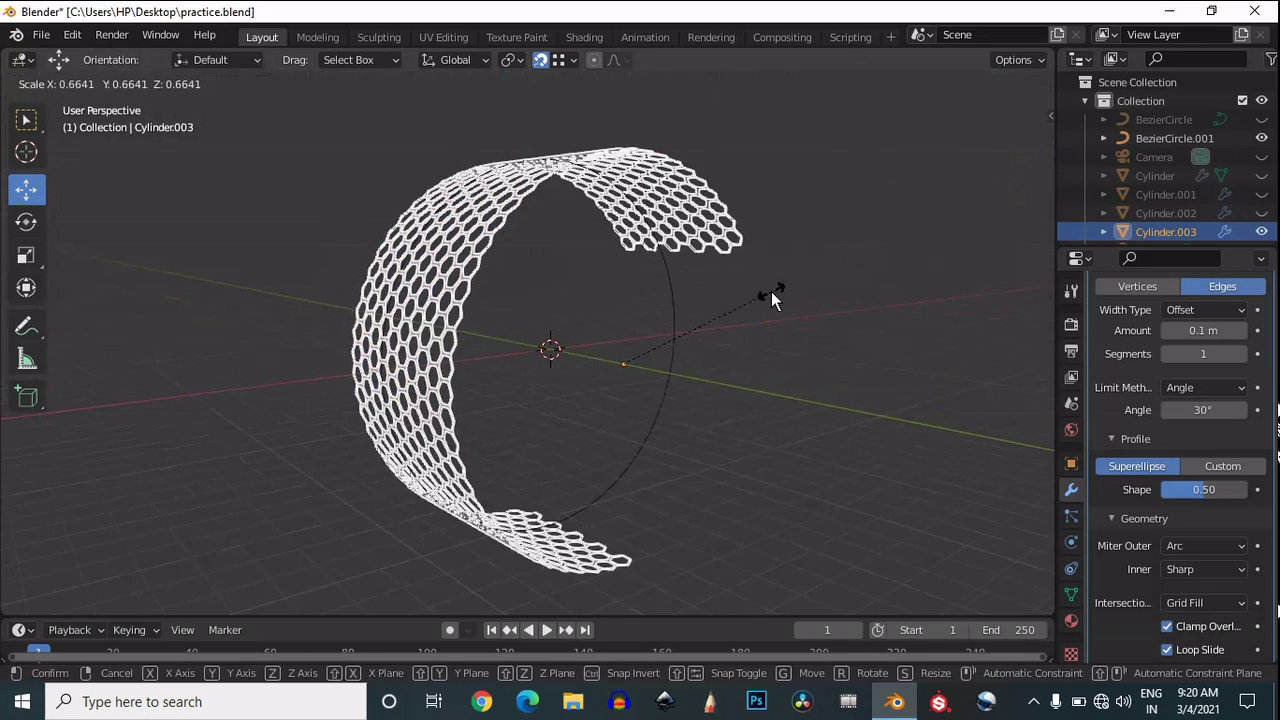
{"action": "right_click", "coordinate": [768, 295]}
{"action": "scroll", "coordinate": [704, 376], "scroll_direction": "up", "scroll_amount": 4}
{"action": "left_click", "coordinate": [771, 412]}
{"action": "scroll", "coordinate": [834, 357], "scroll_direction": "down", "scroll_amount": 3}
{"action": "key", "text": "s"}
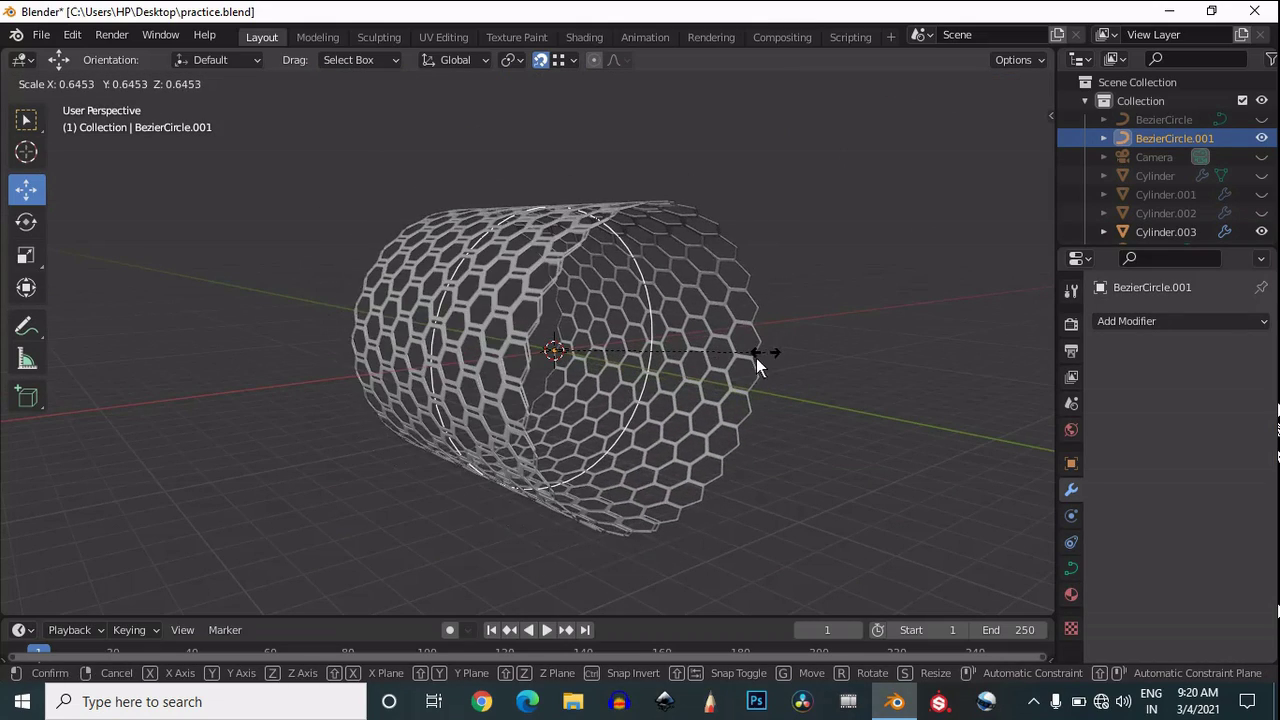
{"action": "right_click", "coordinate": [712, 392]}
{"action": "scroll", "coordinate": [800, 332], "scroll_direction": "down", "scroll_amount": 3}
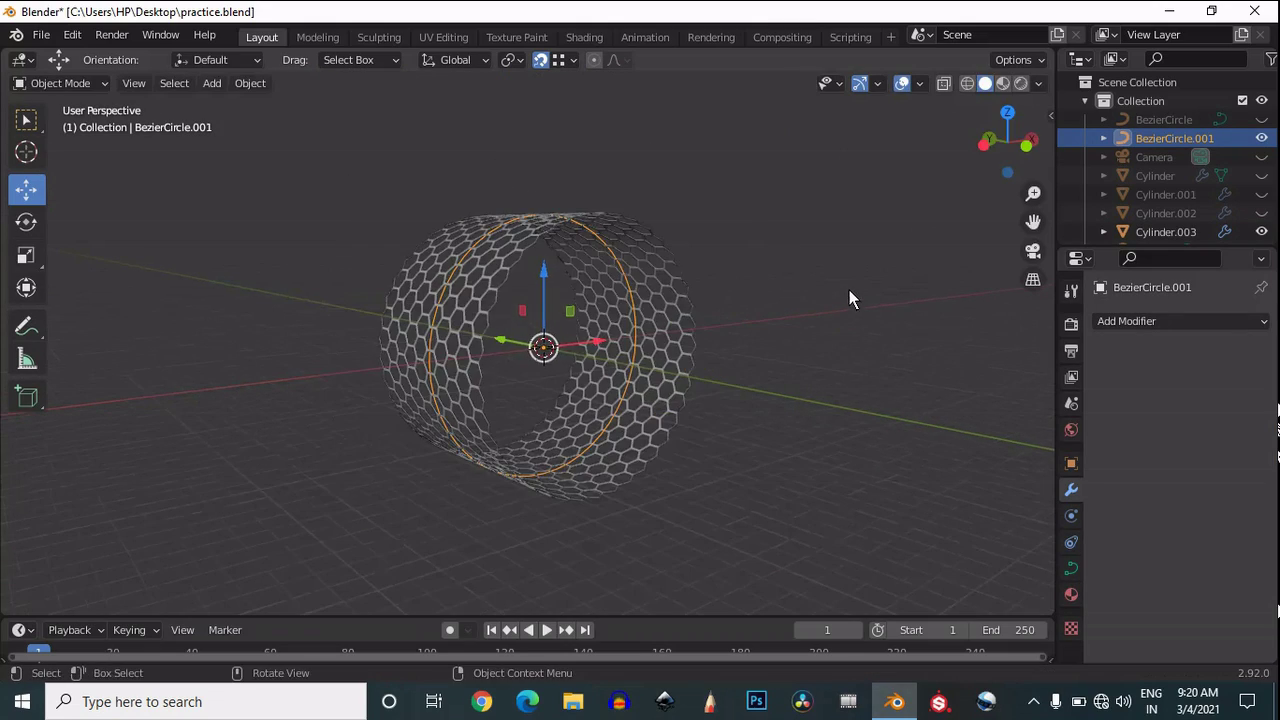
Add a mesh cylinder at the origin and set its vertex count to 24.
{"action": "left_click", "coordinate": [850, 297]}
{"action": "left_click_drag", "start_coordinate": [1022, 143], "coordinate": [1030, 303]}
{"action": "left_click", "coordinate": [991, 165]}
{"action": "key", "text": "shift+a"}
{"action": "mouse_move", "coordinate": [700, 198]}
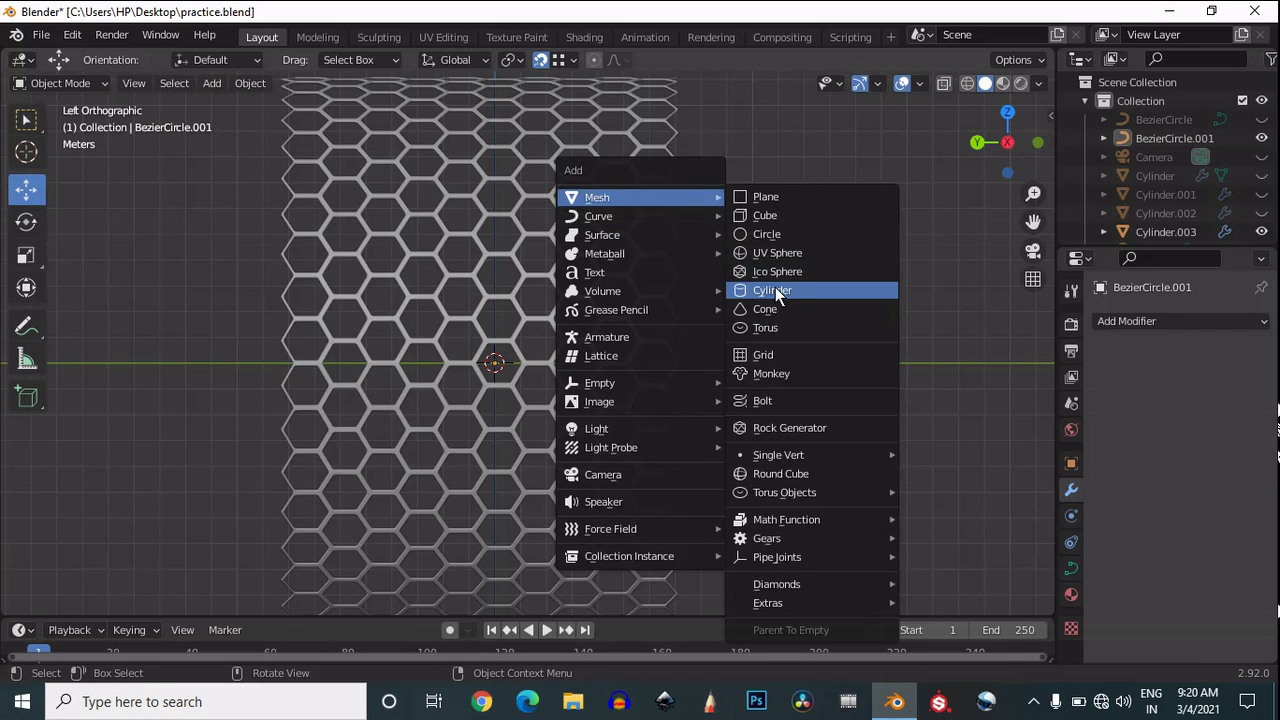
{"action": "left_click", "coordinate": [782, 290]}
{"action": "scroll", "coordinate": [767, 289], "scroll_direction": "down", "scroll_amount": 3}
{"action": "left_click", "coordinate": [254, 377]}
{"action": "type", "text": "32"}
{"action": "key", "text": "Return"}
{"action": "left_click", "coordinate": [254, 378]}
{"action": "type", "text": "244"}
{"action": "key", "text": "Return"}
Rotate the new cylinder 90° in the left side view and move it about 3.25 m along negative Y.
{"action": "key", "text": "r"}
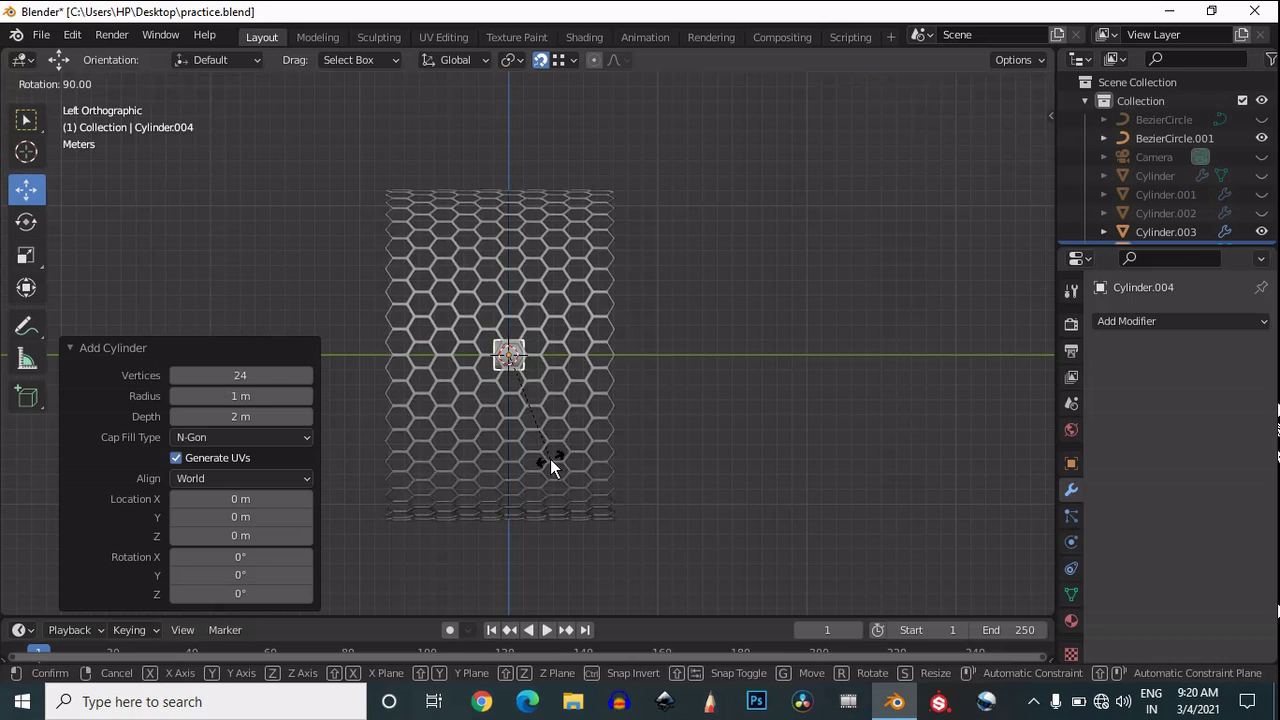
{"action": "left_click", "coordinate": [550, 459]}
{"action": "left_click_drag", "start_coordinate": [460, 355], "coordinate": [575, 354]}
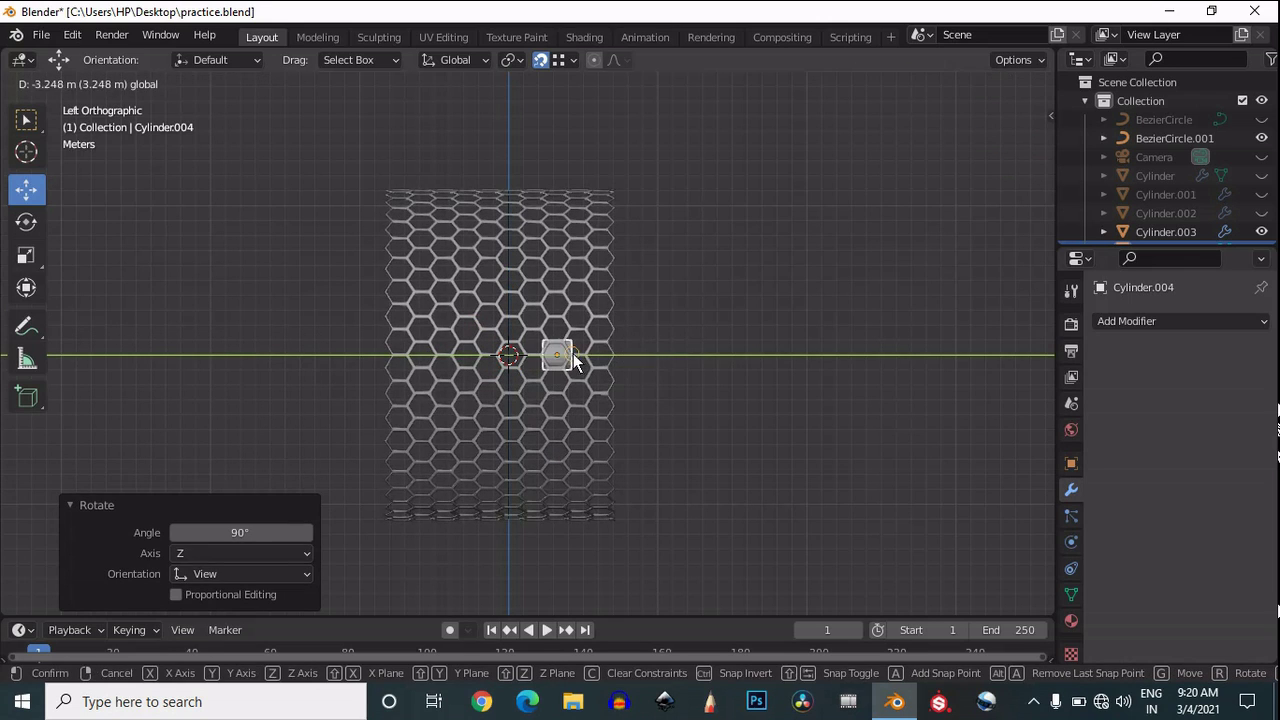
{"action": "left_click", "coordinate": [557, 356]}
Scale the cylinder up to slightly larger than the honeycomb's diameter and move it about 1.68 m further along negative Y.
{"action": "key", "text": "s"}
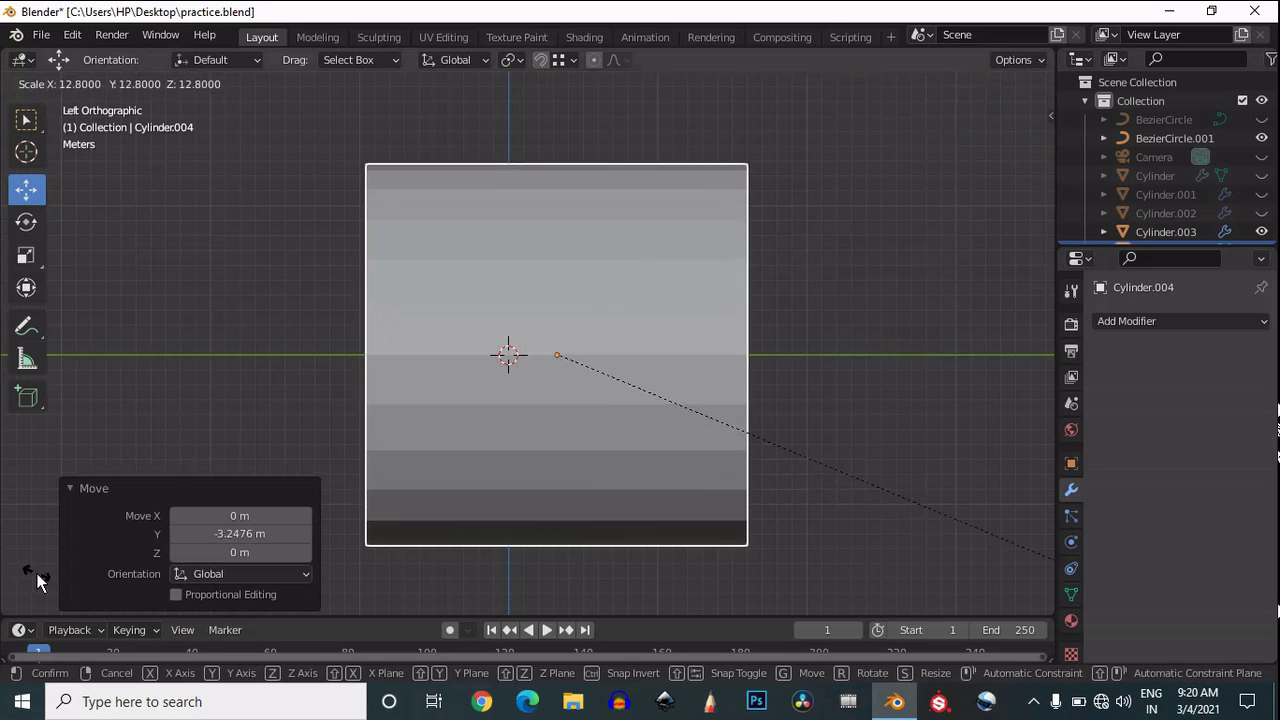
{"action": "left_click", "coordinate": [1036, 556]}
{"action": "left_click_drag", "start_coordinate": [1010, 145], "coordinate": [1060, 172]}
{"action": "left_click_drag", "start_coordinate": [476, 358], "coordinate": [495, 354]}
{"action": "key", "text": "s"}
{"action": "left_click", "coordinate": [522, 412]}
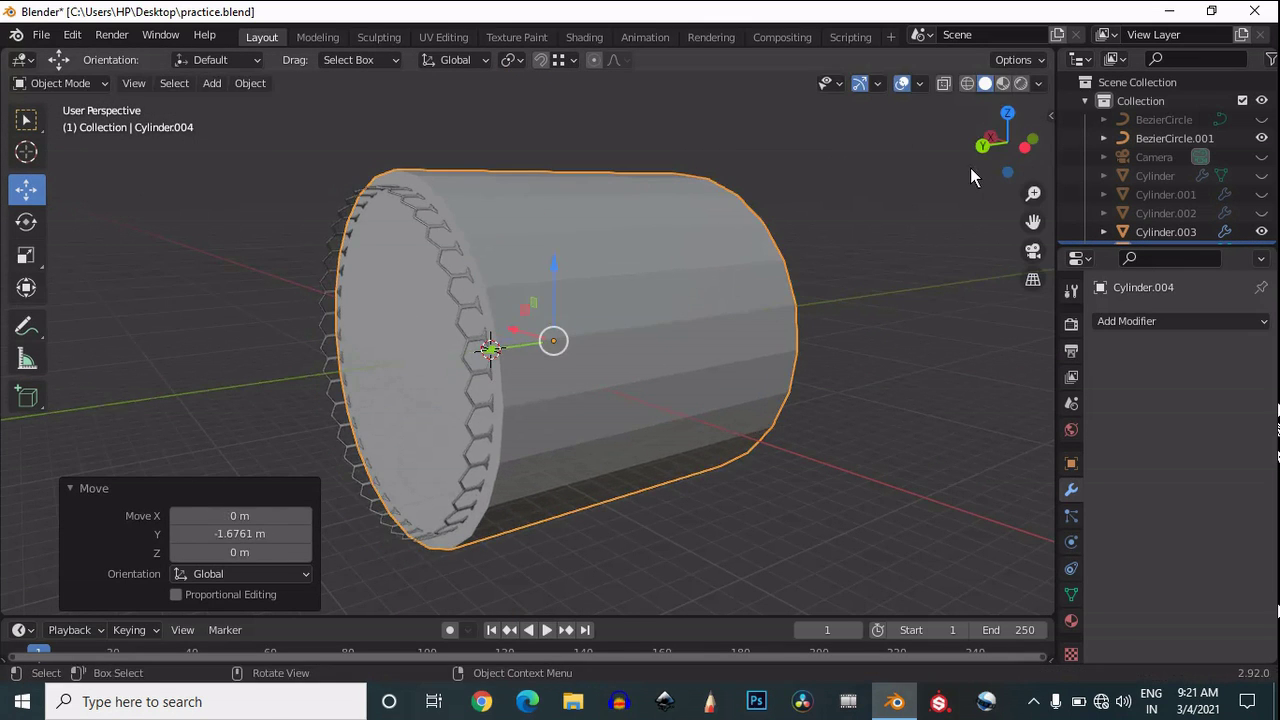
Inset both end caps of the cylinder by about 0.12 m and delete the inner faces.
{"action": "key", "text": "Tab"}
{"action": "left_click", "coordinate": [981, 147]}
{"action": "left_click", "coordinate": [943, 83]}
{"action": "key", "text": "3"}
{"action": "key", "text": "i"}
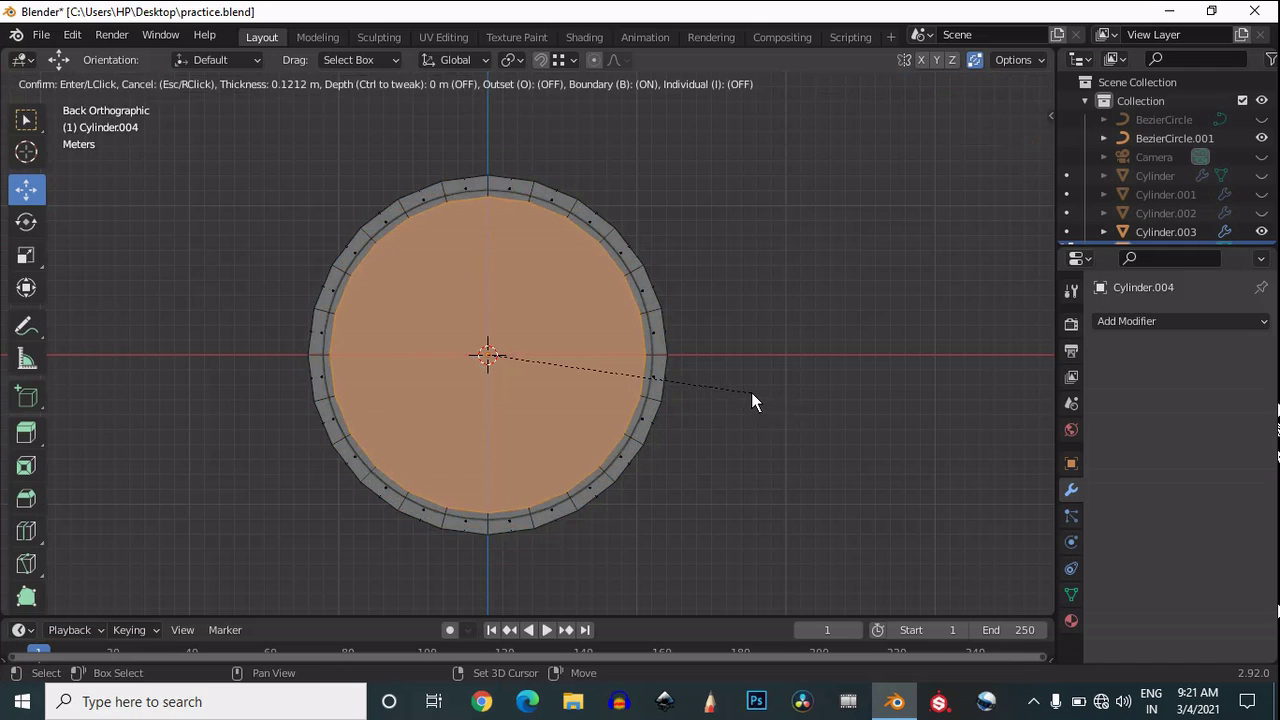
{"action": "left_click", "coordinate": [750, 392]}
{"action": "key", "text": "x"}
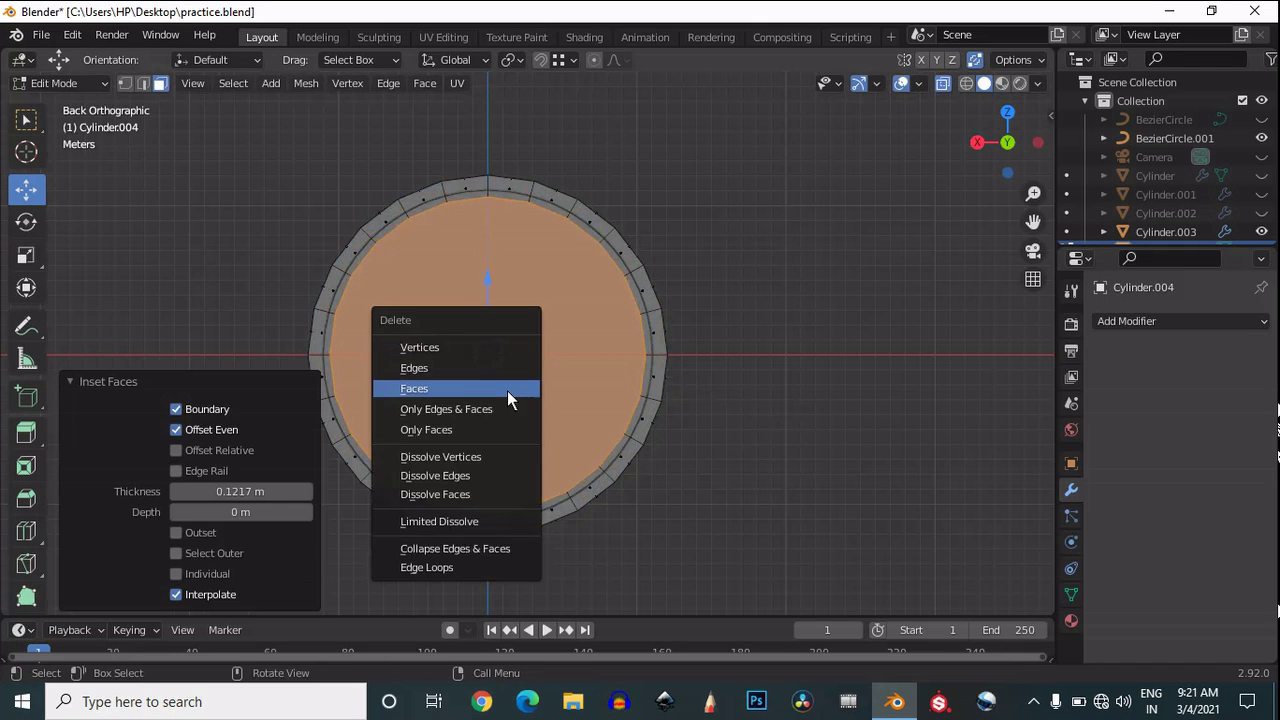
{"action": "left_click", "coordinate": [508, 390]}
Select the two inner edge loops at the cylinder's open ends and bridge them into an inner wall.
{"action": "key", "text": "2"}
{"action": "left_click", "coordinate": [597, 249], "text": "alt"}
{"action": "left_click", "coordinate": [609, 263], "text": "alt+shift"}
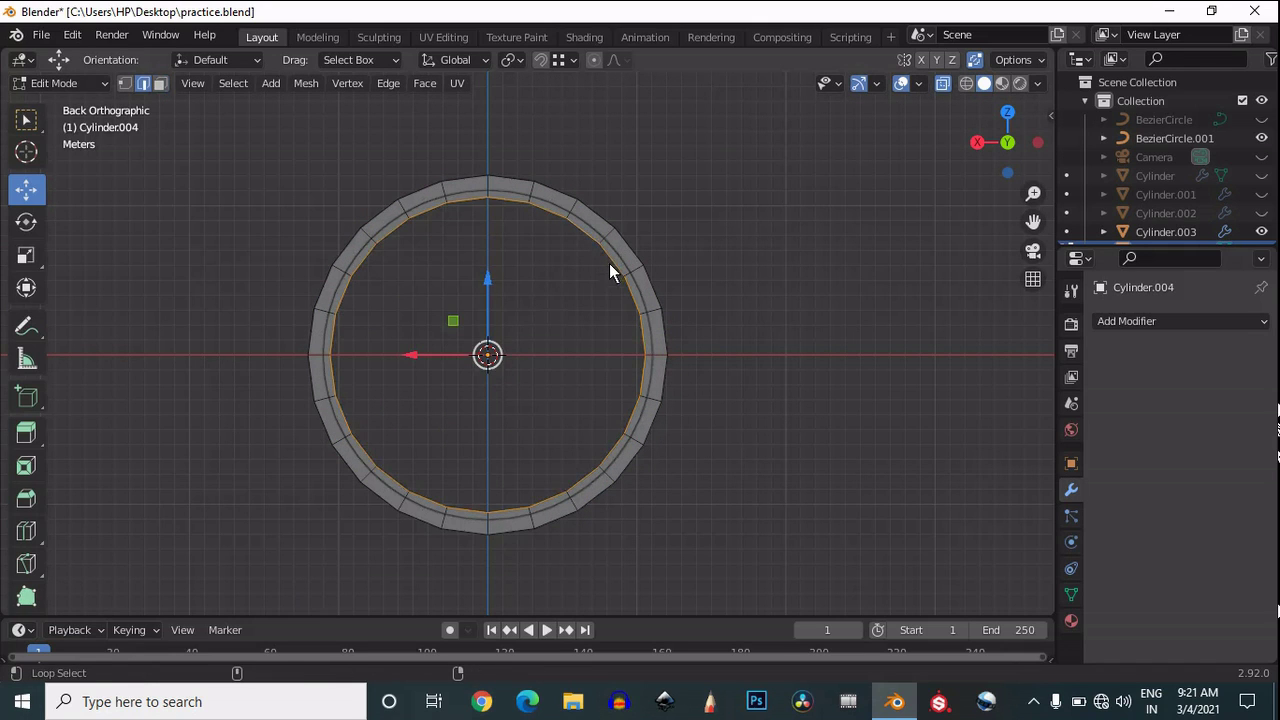
{"action": "mouse_move", "coordinate": [1023, 163]}
{"action": "left_mouse_down"}
{"action": "mouse_move", "coordinate": [1030, 96]}
{"action": "mouse_move", "coordinate": [1045, 152]}
{"action": "left_mouse_up"}
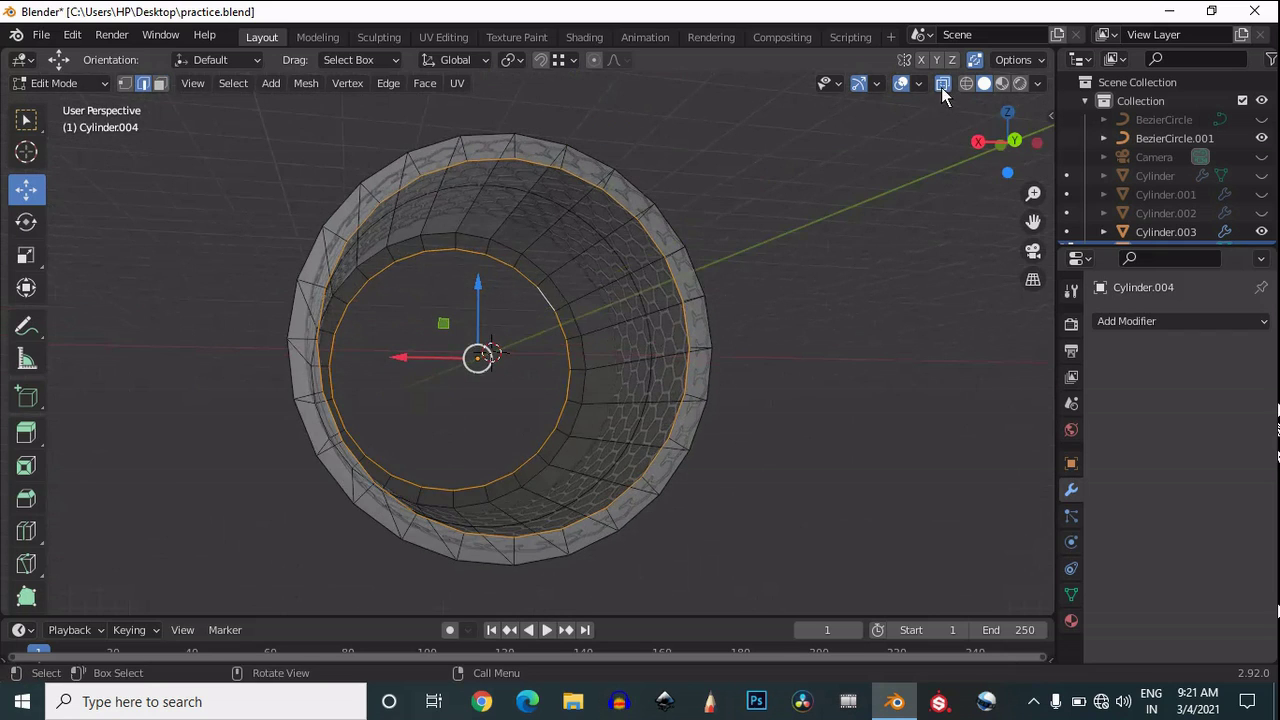
{"action": "left_click", "coordinate": [941, 84]}
{"action": "right_click", "coordinate": [452, 205]}
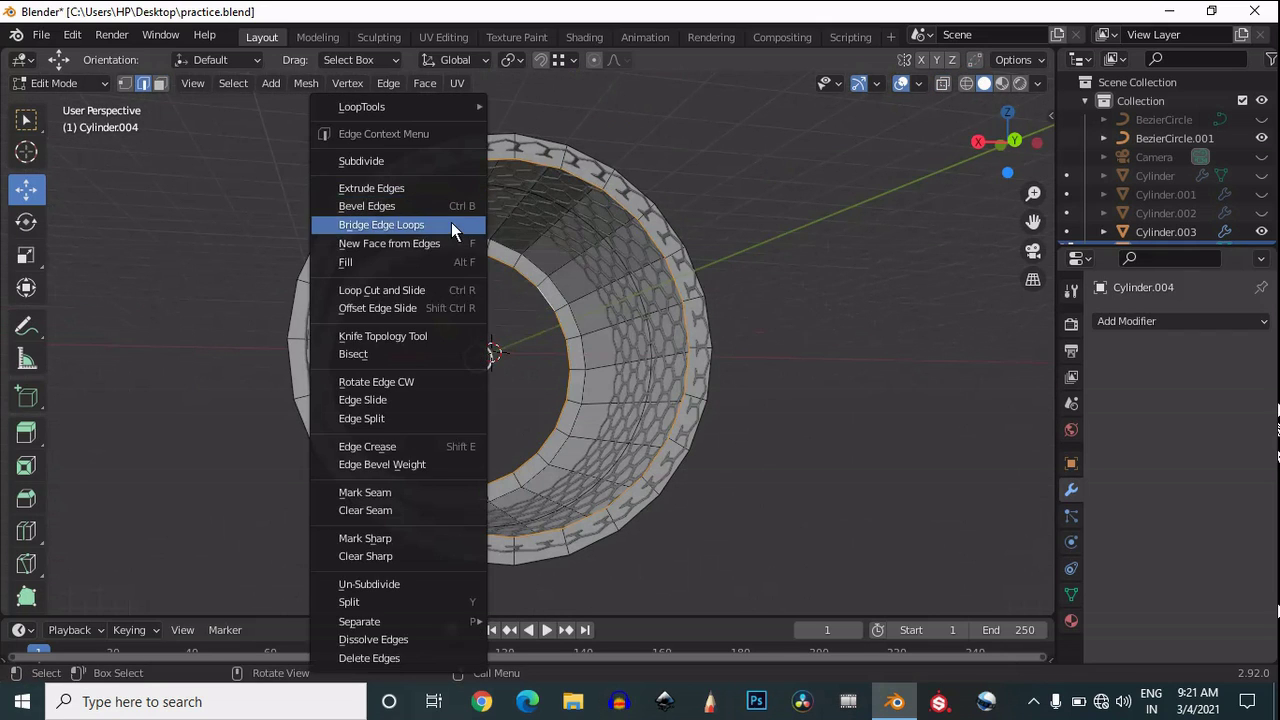
{"action": "left_click", "coordinate": [451, 222]}
{"action": "left_click_drag", "start_coordinate": [1008, 143], "coordinate": [797, 195]}
{"action": "key", "text": "ctrl+r"}
{"action": "left_click", "coordinate": [580, 240]}
{"action": "left_click", "coordinate": [445, 254]}
{"action": "key", "text": "ctrl+z"}
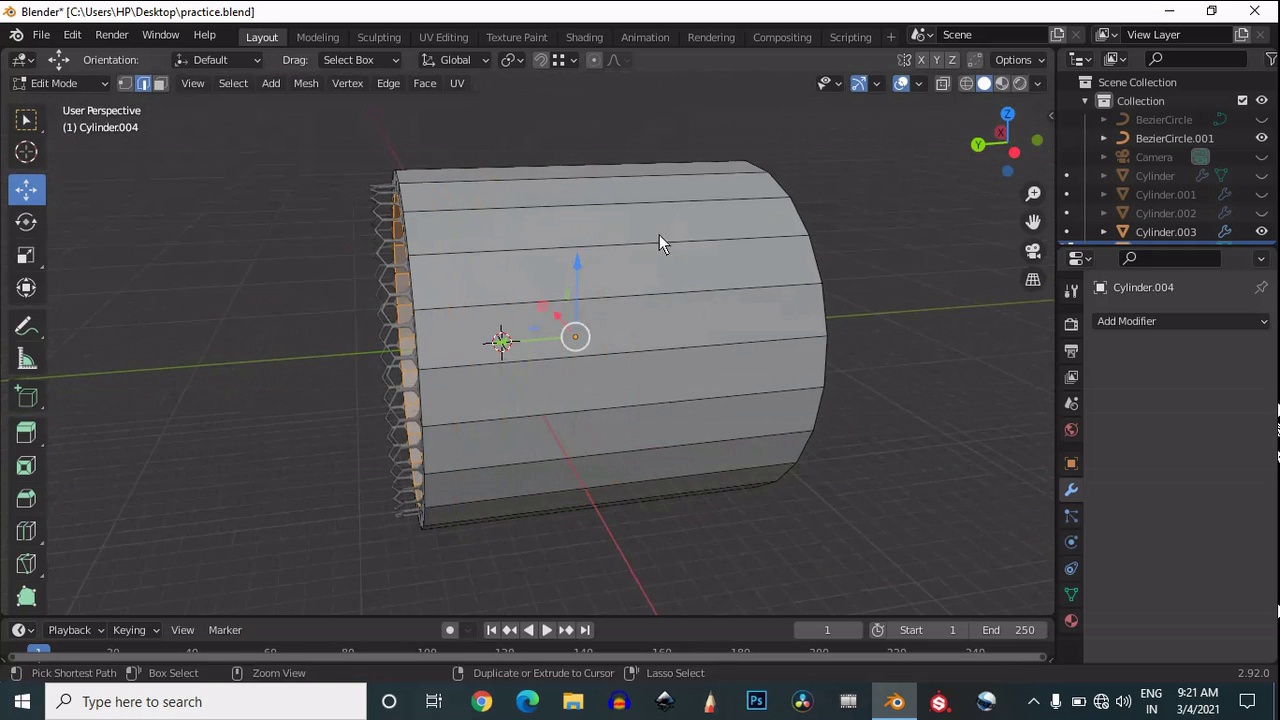
Scale the whole tube mesh down along the Y axis to form a narrow ring.
{"action": "key", "text": "a"}
{"action": "left_click", "coordinate": [28, 257]}
{"action": "left_click_drag", "start_coordinate": [502, 344], "coordinate": [549, 347]}
Move the ring mesh along negative Y until it sits against the honeycomb's open end.
{"action": "left_click", "coordinate": [1017, 149]}
{"action": "left_click", "coordinate": [28, 192]}
{"action": "scroll", "coordinate": [560, 355], "scroll_direction": "up", "scroll_amount": 4}
{"action": "left_click", "coordinate": [941, 87]}
{"action": "scroll", "coordinate": [767, 355], "scroll_direction": "up", "scroll_amount": 3}
{"action": "left_click_drag", "start_coordinate": [1033, 218], "coordinate": [816, 210]}
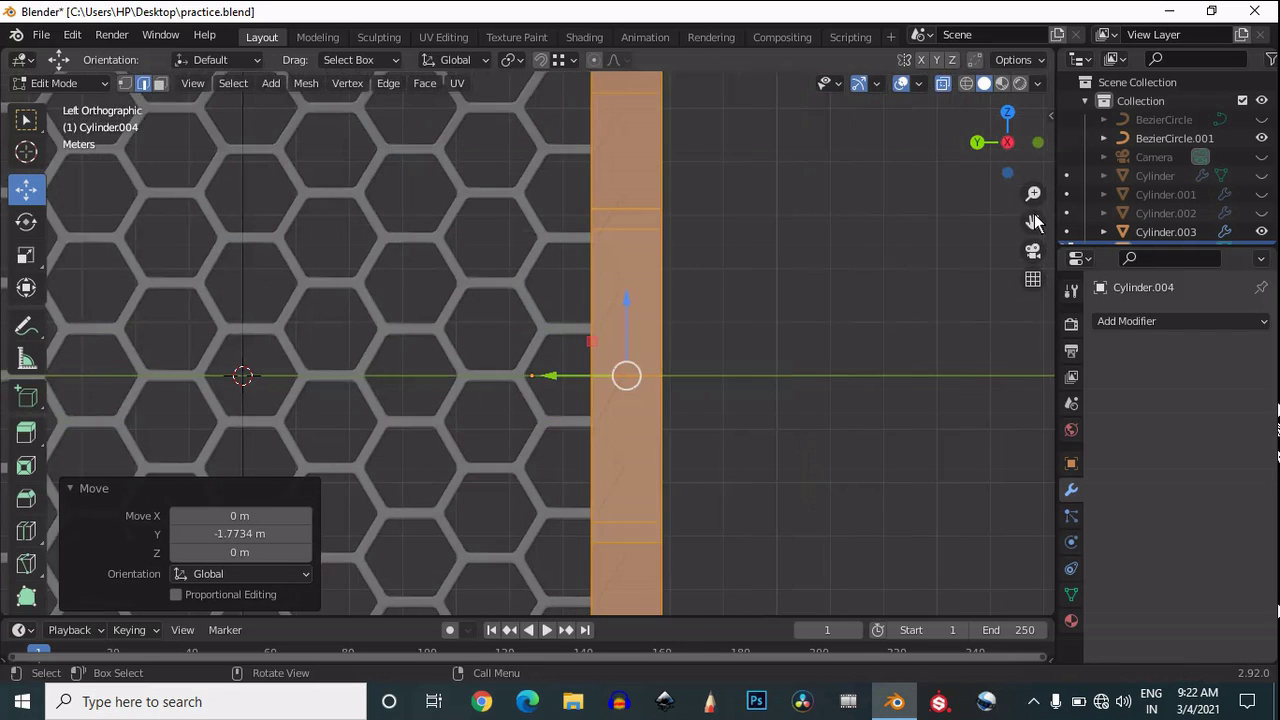
{"action": "scroll", "coordinate": [610, 384], "scroll_direction": "up", "scroll_amount": 2}
{"action": "left_click_drag", "start_coordinate": [597, 384], "coordinate": [586, 387]}
{"action": "key", "text": "Tab"}
Scale the ring uniformly to about 0.976 in the back view to fit the honeycomb's rim.
{"action": "scroll", "coordinate": [678, 304], "scroll_direction": "down", "scroll_amount": 5}
{"action": "scroll", "coordinate": [678, 303], "scroll_direction": "down", "scroll_amount": 5}
{"action": "left_click", "coordinate": [943, 84]}
{"action": "left_click_drag", "start_coordinate": [998, 141], "coordinate": [12, 245]}
{"action": "scroll", "coordinate": [670, 262], "scroll_direction": "up", "scroll_amount": 5}
{"action": "left_click_drag", "start_coordinate": [988, 155], "coordinate": [1000, 163]}
{"action": "left_click", "coordinate": [1000, 156]}
{"action": "key", "text": "s"}
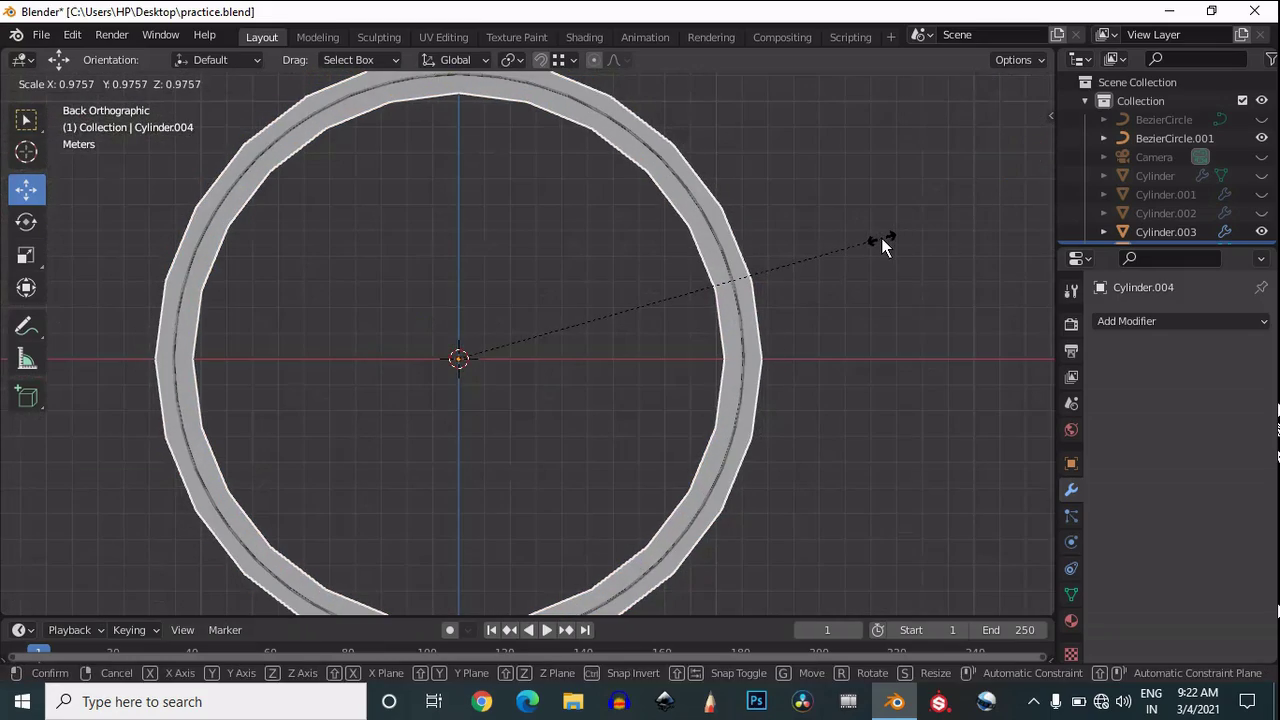
{"action": "left_click", "coordinate": [881, 238]}
Shade the ring smooth and add a Subdivision Surface modifier to it.
{"action": "left_click_drag", "start_coordinate": [1006, 139], "coordinate": [779, 223]}
{"action": "right_click", "coordinate": [779, 223]}
{"action": "left_click", "coordinate": [779, 224]}
{"action": "left_click", "coordinate": [1150, 321]}
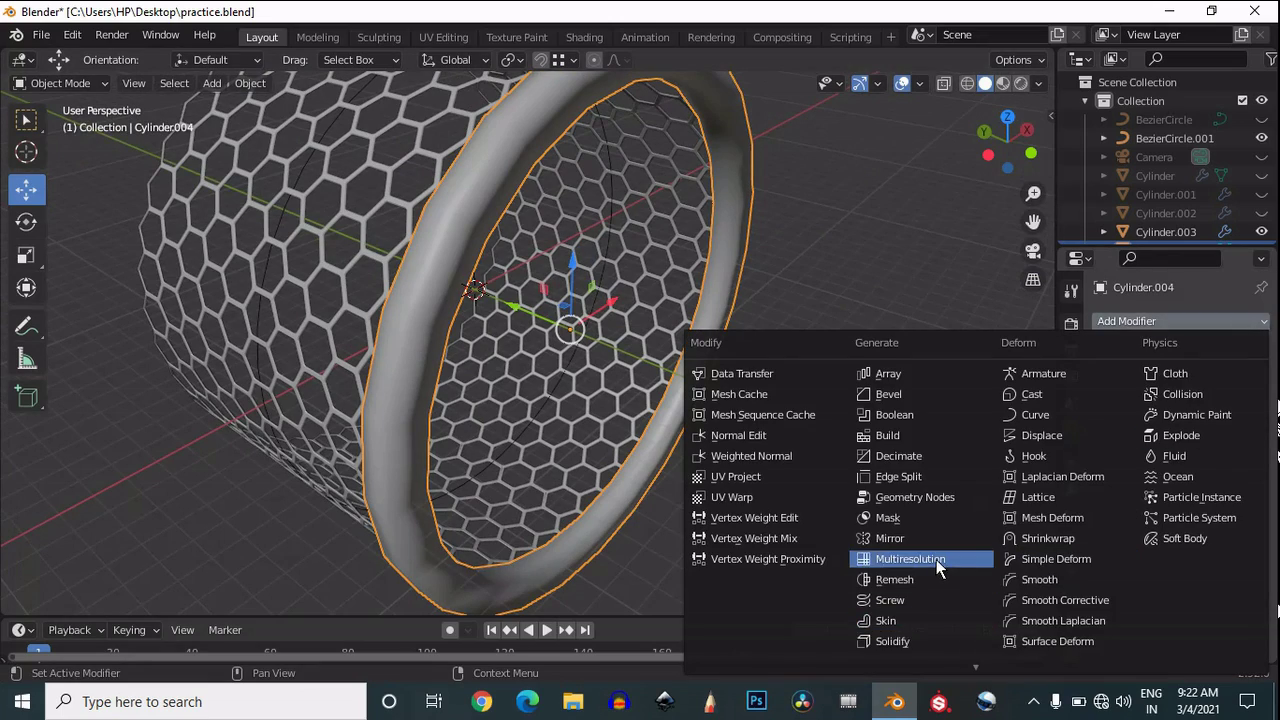
{"action": "left_click", "coordinate": [933, 640]}
{"action": "scroll", "coordinate": [808, 520], "scroll_direction": "up", "scroll_amount": 1}
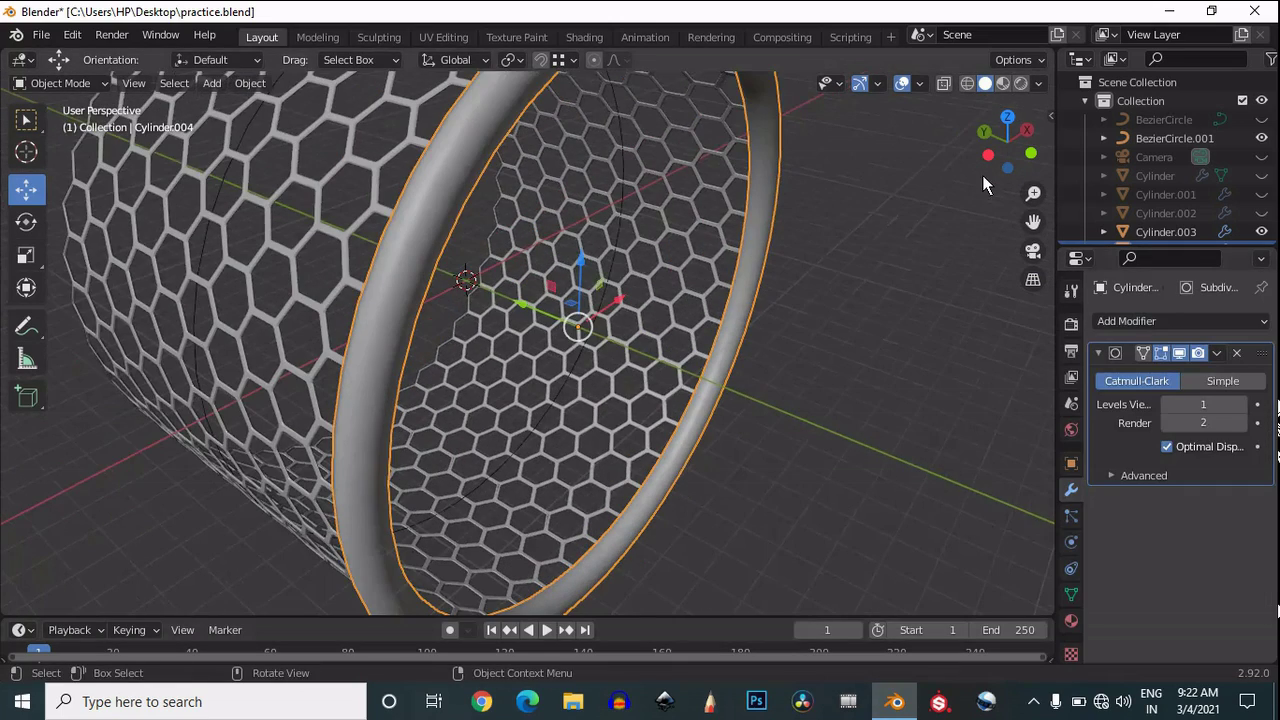
Cut an edge loop around the ring's outer wall and slide it toward the honeycomb side.
{"action": "left_click", "coordinate": [988, 156]}
{"action": "key", "text": "Tab"}
{"action": "scroll", "coordinate": [594, 274], "scroll_direction": "up", "scroll_amount": 3}
{"action": "key", "text": "ctrl+r"}
{"action": "left_click", "coordinate": [613, 242]}
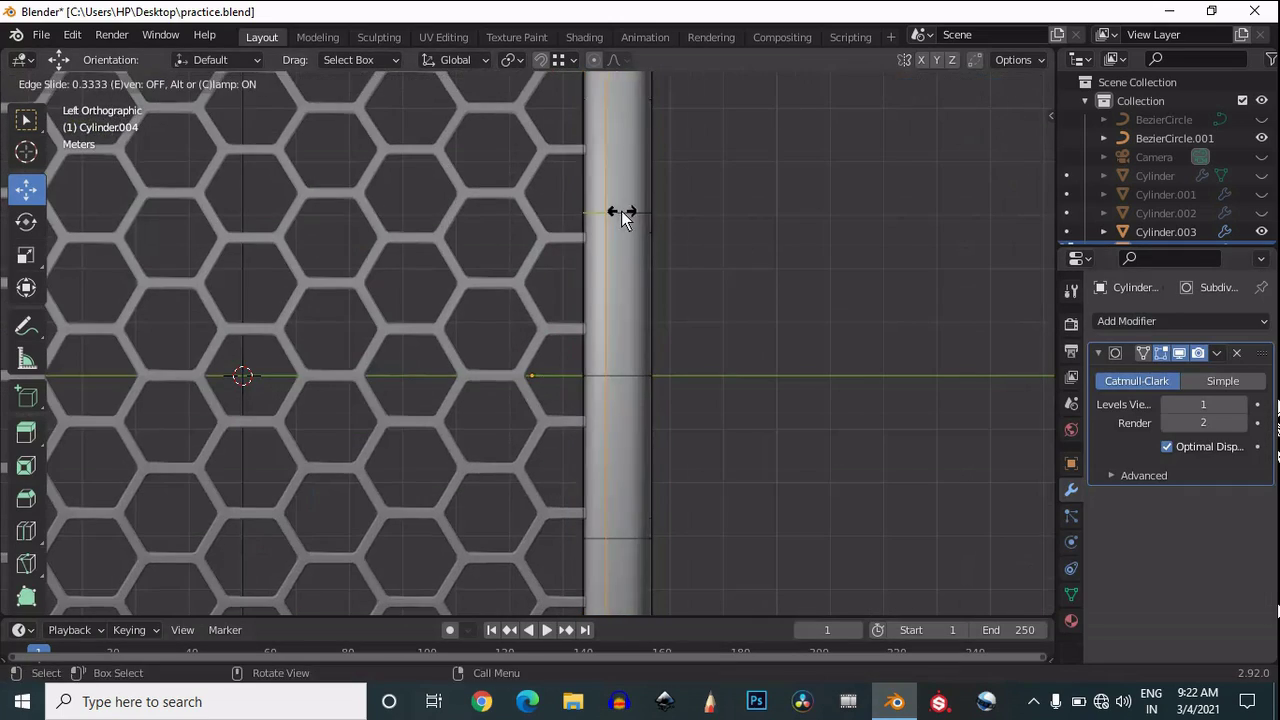
{"action": "left_click", "coordinate": [600, 216]}
Set snapping to Increment and set the loop cut's slide factor to 0.8.
{"action": "left_click", "coordinate": [566, 61]}
{"action": "left_click", "coordinate": [558, 115]}
{"action": "left_click", "coordinate": [224, 510]}
{"action": "type", "text": "0.8"}
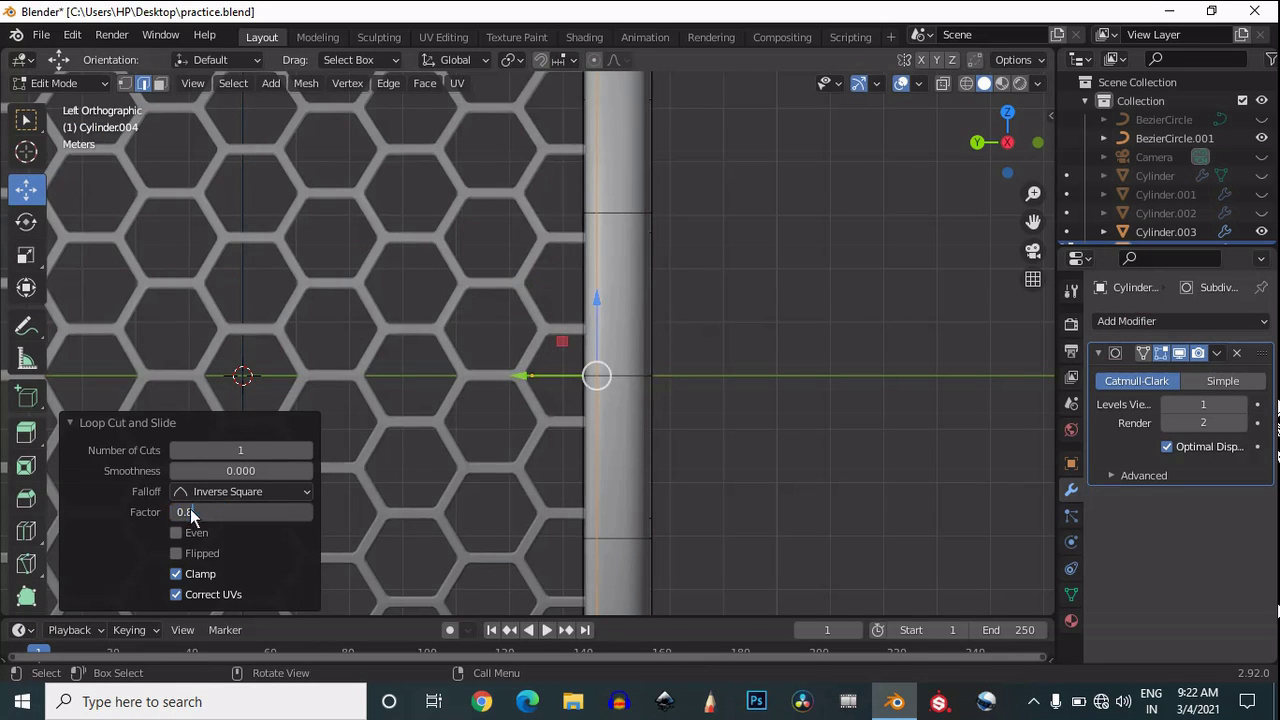
{"action": "key", "text": "Return"}
Add a second edge loop on the ring's outer wall near the side away from the honeycomb, with slide factor -0.8.
{"action": "key", "text": "ctrl+r"}
{"action": "left_click", "coordinate": [630, 369]}
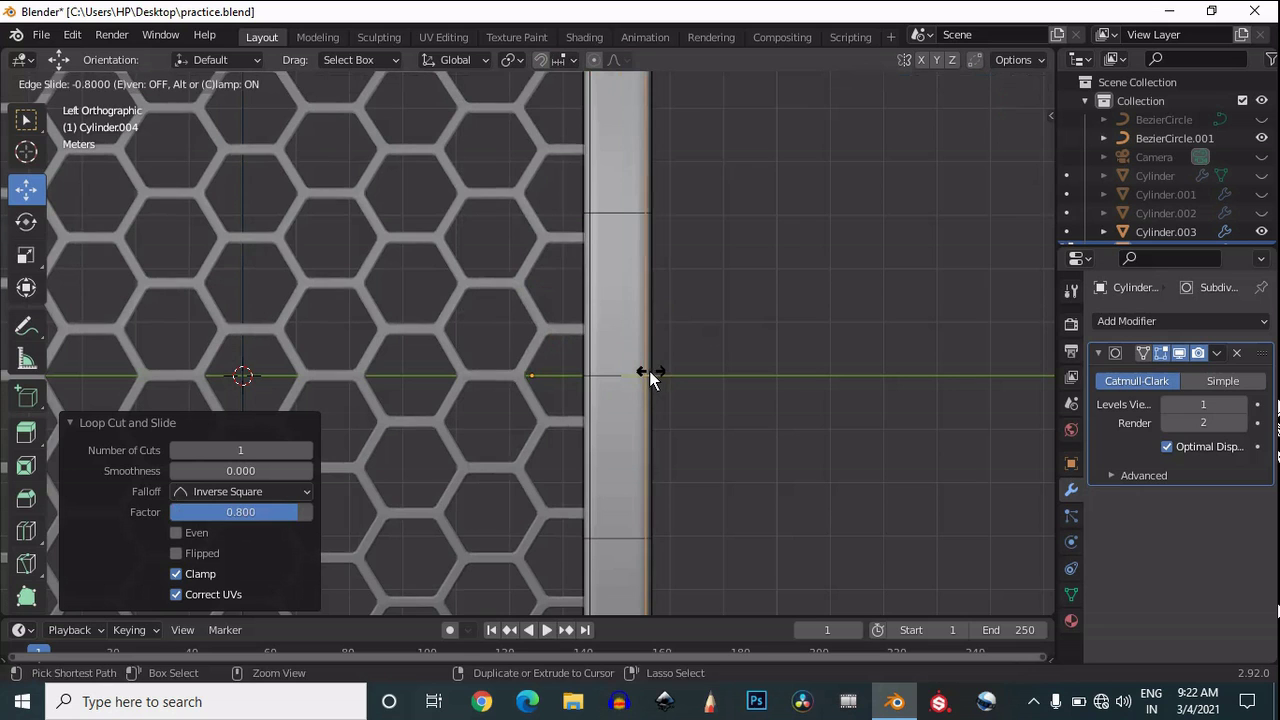
{"action": "left_click", "coordinate": [651, 372]}
Add two edge loops around the ring's inner wall close to its edges, with slide factors 0.8 and -0.8.
{"action": "left_click", "coordinate": [1009, 149]}
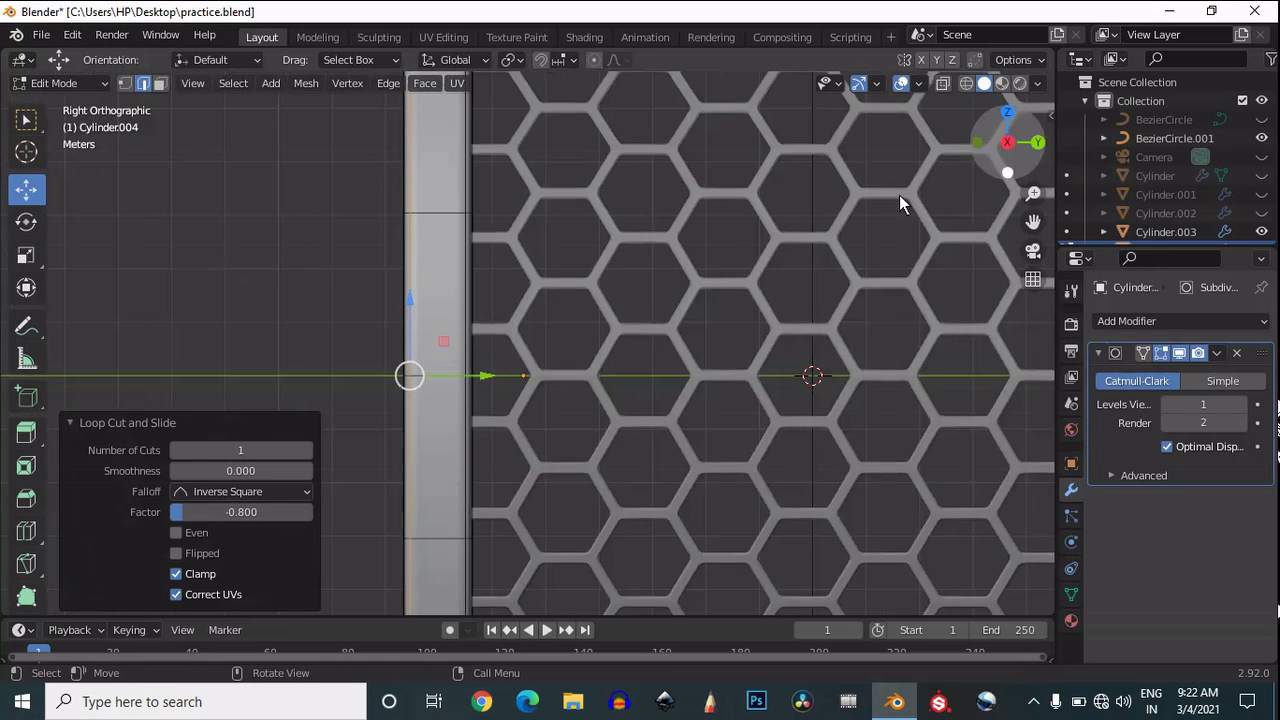
{"action": "left_click_drag", "start_coordinate": [1007, 144], "coordinate": [30, 175]}
{"action": "scroll", "coordinate": [383, 266], "scroll_direction": "up", "scroll_amount": 2}
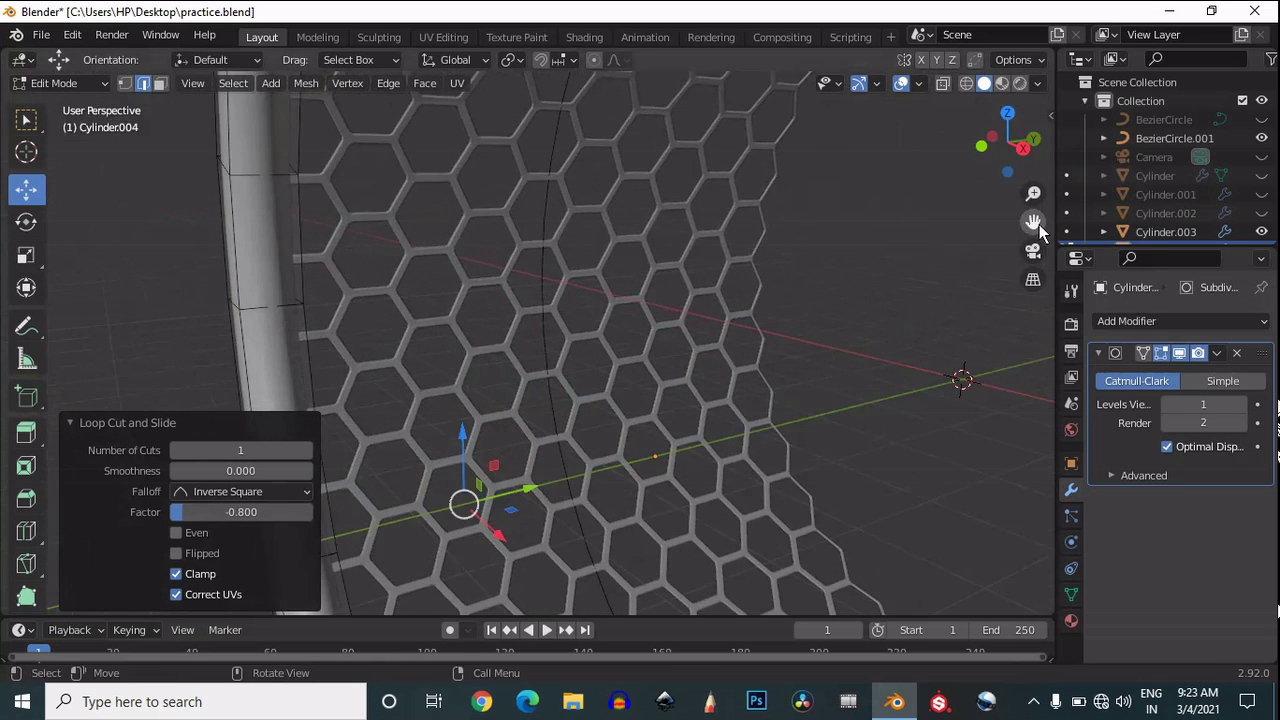
{"action": "left_click_drag", "start_coordinate": [1041, 221], "coordinate": [329, 290]}
{"action": "scroll", "coordinate": [452, 336], "scroll_direction": "up", "scroll_amount": 2}
{"action": "key", "text": "ctrl+r"}
{"action": "left_click", "coordinate": [450, 335]}
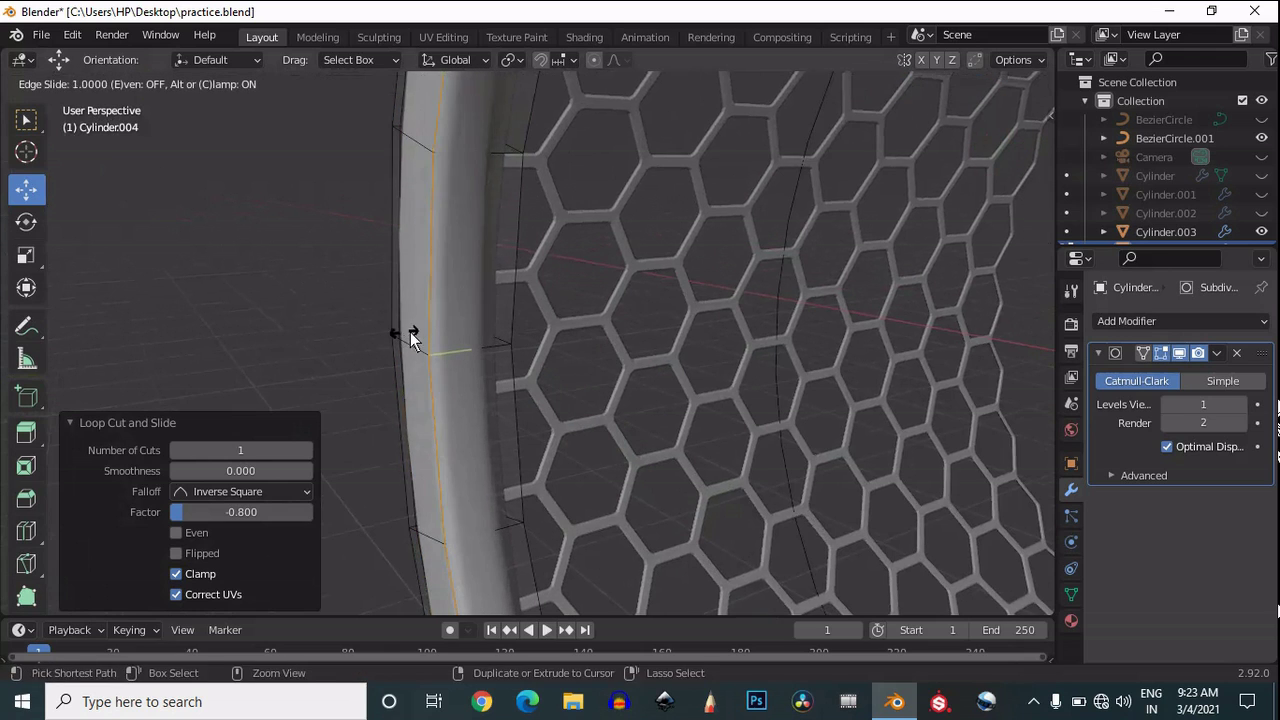
{"action": "left_click", "coordinate": [421, 334]}
{"action": "key", "text": "ctrl+r"}
{"action": "left_click", "coordinate": [471, 353]}
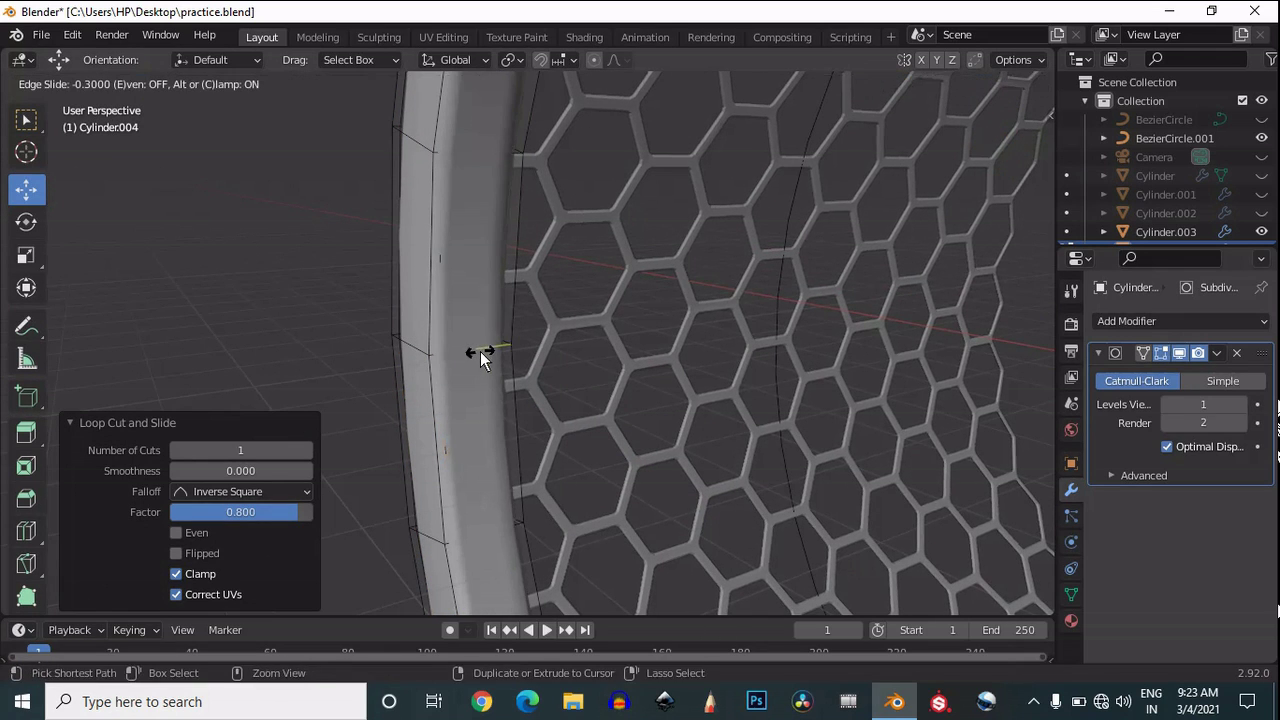
{"action": "left_click", "coordinate": [498, 347]}
Add two edge loops on the ring's open end face close to its edges, with slide factors -0.7 and 0.7.
{"action": "scroll", "coordinate": [500, 348], "scroll_direction": "down", "scroll_amount": 1}
{"action": "left_click_drag", "start_coordinate": [1022, 162], "coordinate": [128, 130]}
{"action": "left_click_drag", "start_coordinate": [1058, 222], "coordinate": [726, 192]}
{"action": "key", "text": "ctrl+r"}
{"action": "left_click", "coordinate": [510, 430]}
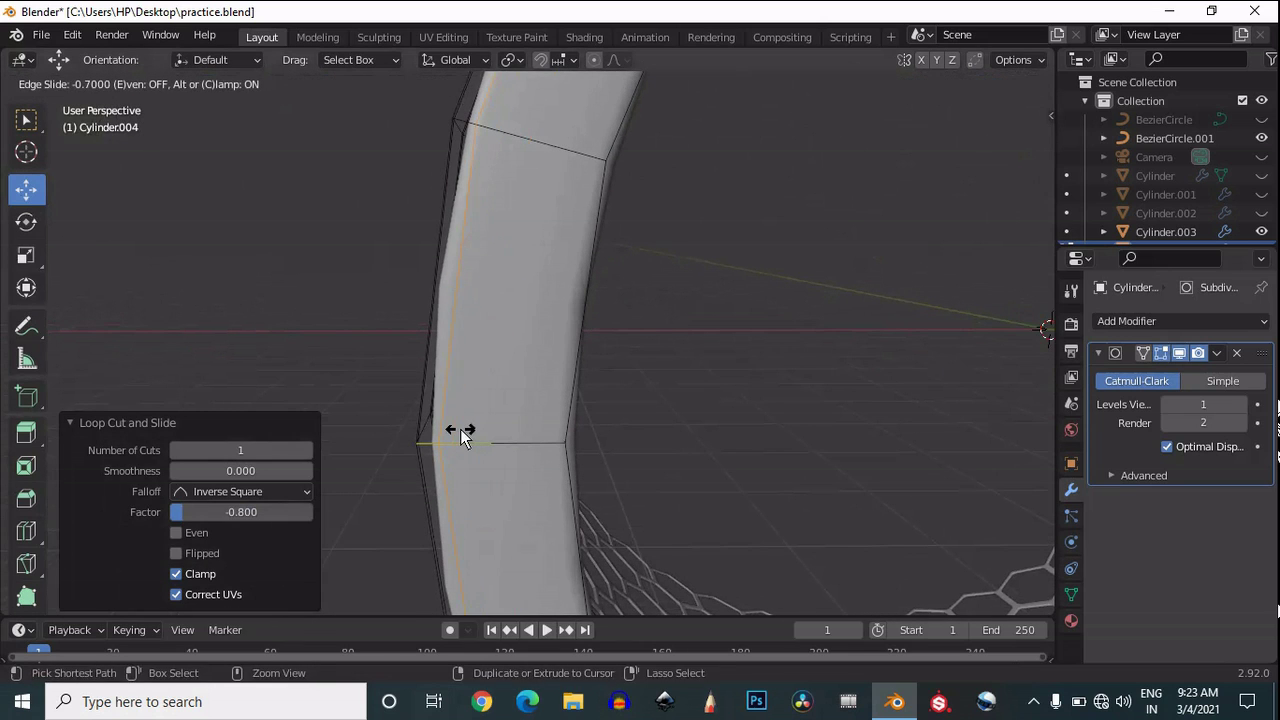
{"action": "left_click", "coordinate": [460, 430]}
{"action": "key", "text": "ctrl+r"}
{"action": "left_click", "coordinate": [502, 449]}
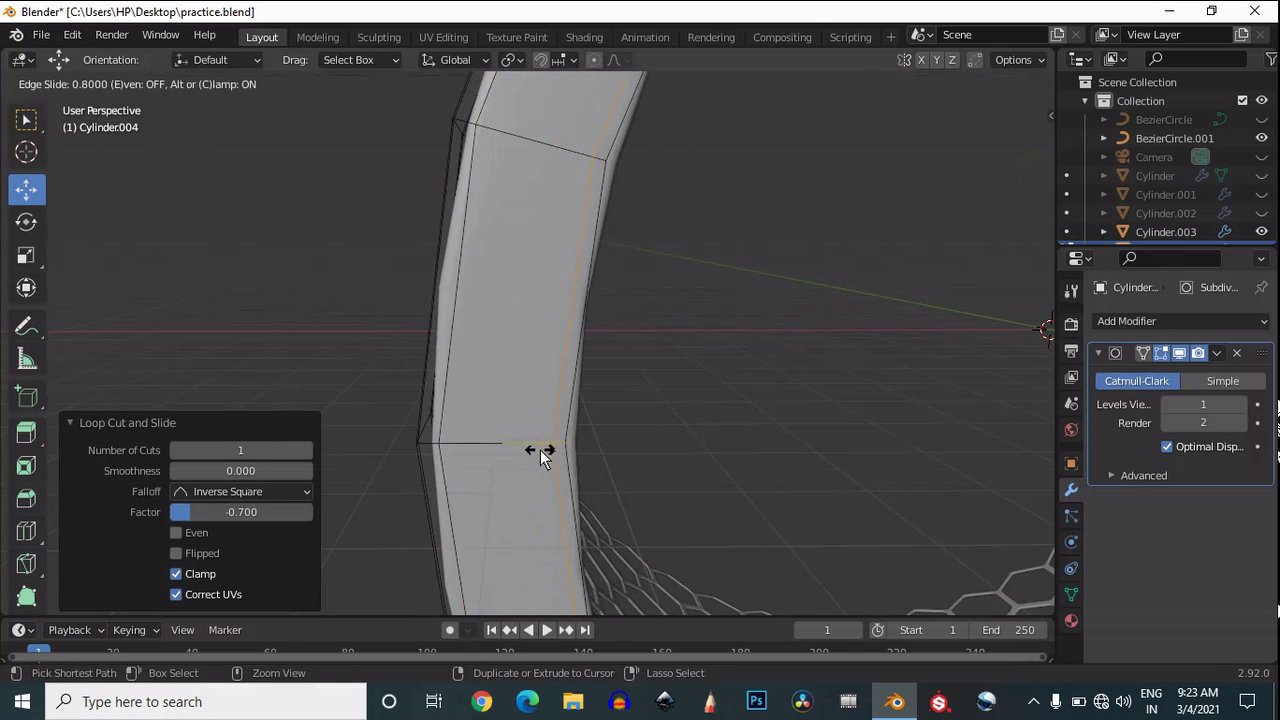
{"action": "left_click", "coordinate": [535, 450]}
Add an edge loop near each edge of the ring's honeycomb-side face, the first at slide factor 0.7, and return to Object Mode.
{"action": "left_click_drag", "start_coordinate": [1032, 130], "coordinate": [122, 165]}
{"action": "left_click_drag", "start_coordinate": [1034, 222], "coordinate": [843, 225]}
{"action": "left_click_drag", "start_coordinate": [1014, 158], "coordinate": [1082, 176]}
{"action": "key", "text": "ctrl+r"}
{"action": "left_click", "coordinate": [386, 265]}
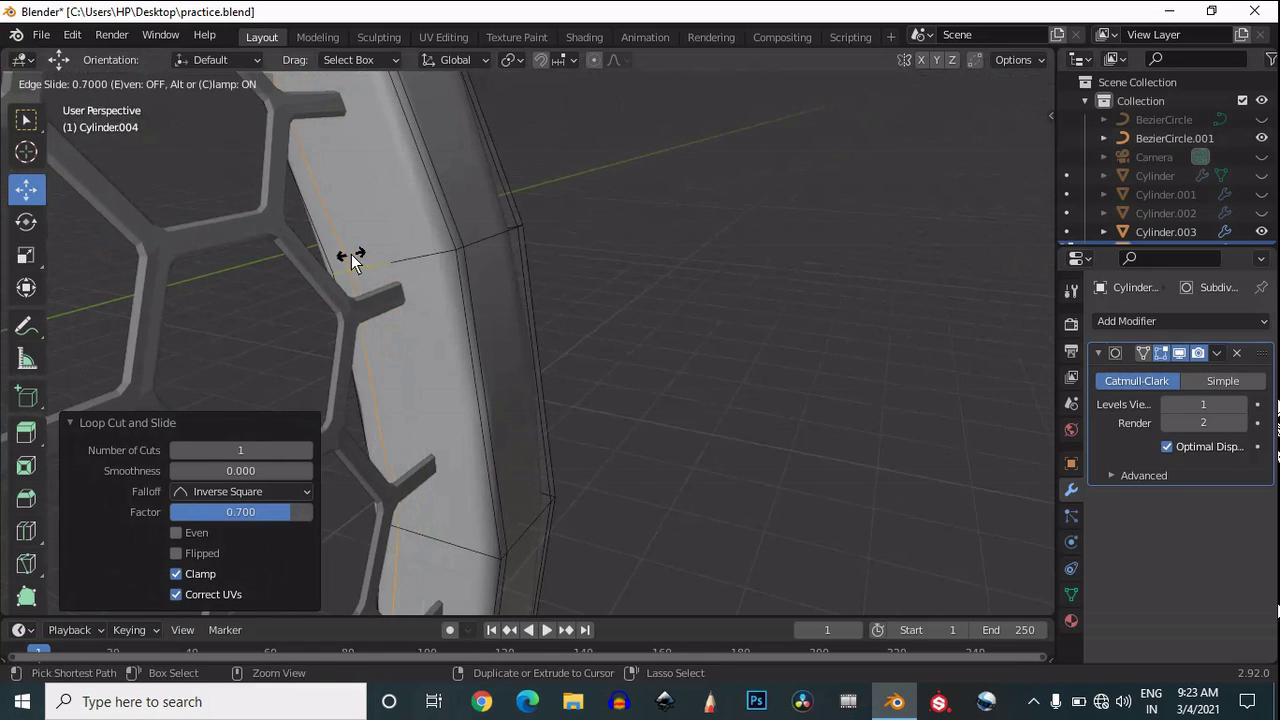
{"action": "left_click", "coordinate": [347, 256]}
{"action": "key", "text": "ctrl+r"}
{"action": "left_click", "coordinate": [395, 261]}
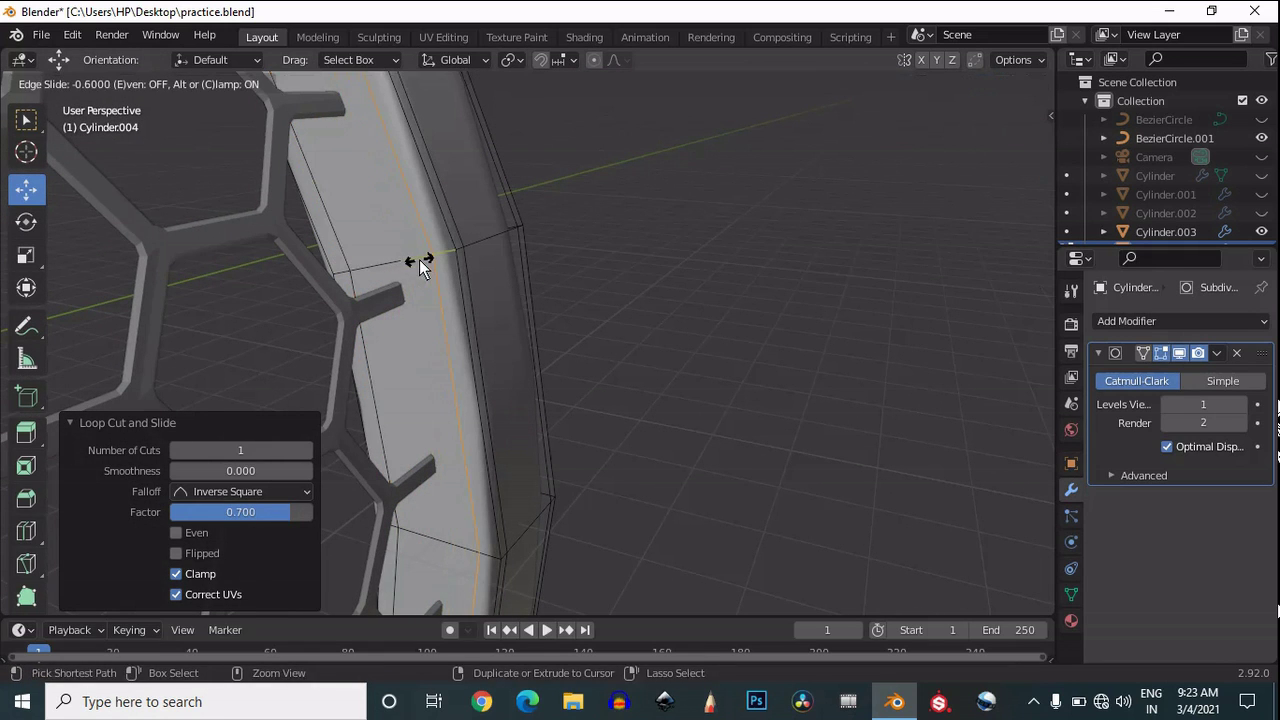
{"action": "left_click", "coordinate": [429, 261]}
{"action": "scroll", "coordinate": [480, 263], "scroll_direction": "down", "scroll_amount": 6}
{"action": "key", "text": "Tab"}
{"action": "scroll", "coordinate": [503, 263], "scroll_direction": "down", "scroll_amount": 3}
Duplicate the ring in place and set the copy's origin to its geometry.
{"action": "left_click_drag", "start_coordinate": [1014, 150], "coordinate": [652, 153]}
{"action": "left_click", "coordinate": [652, 153]}
{"action": "left_click", "coordinate": [613, 142]}
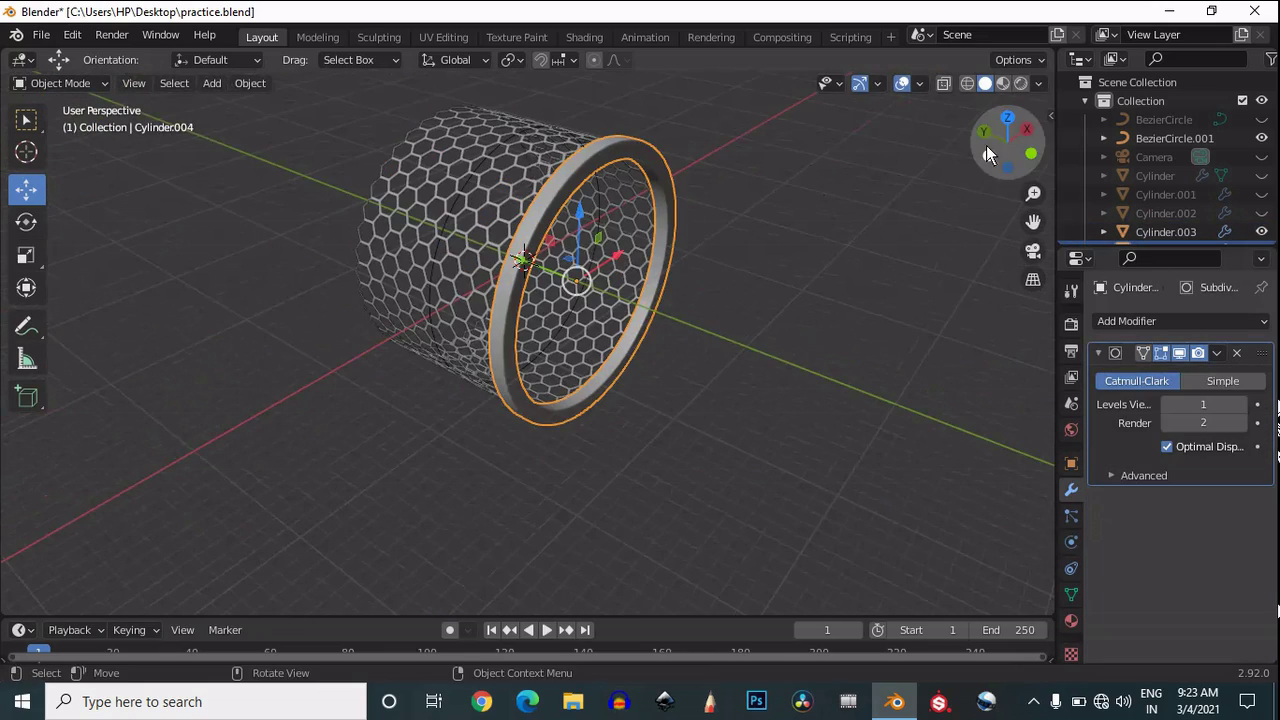
{"action": "left_click", "coordinate": [988, 156]}
{"action": "scroll", "coordinate": [498, 297], "scroll_direction": "up", "scroll_amount": 1}
{"action": "key", "text": "shift+d"}
{"action": "left_click", "coordinate": [490, 298]}
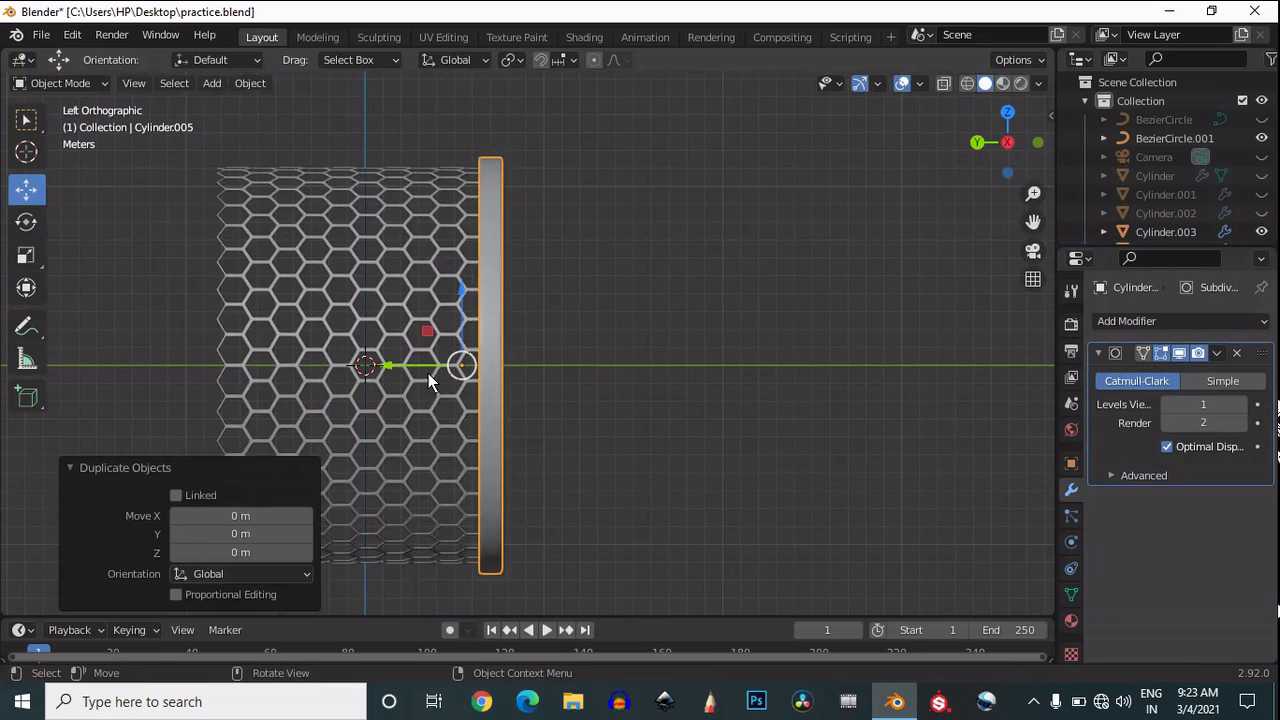
{"action": "right_click", "coordinate": [455, 370]}
{"action": "mouse_move", "coordinate": [455, 386]}
{"action": "left_click", "coordinate": [515, 388]}
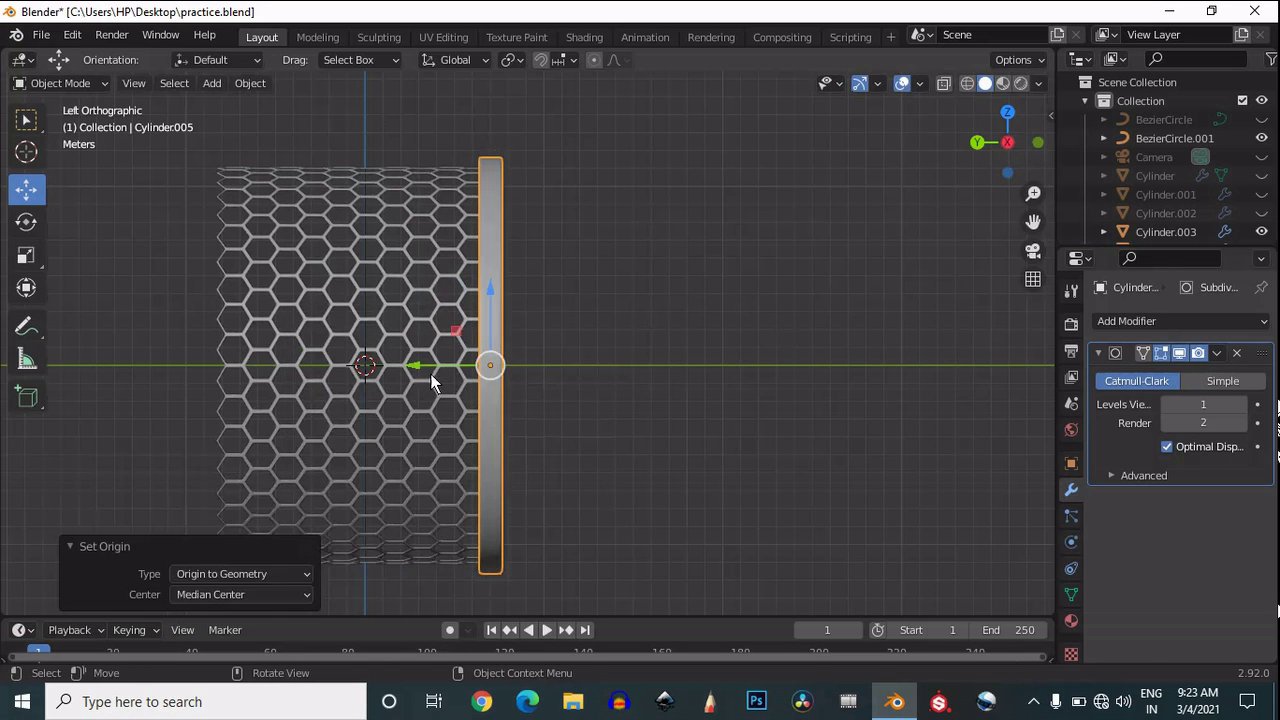
Move the duplicate ring 15 m along Y to the opposite end of the honeycomb.
{"action": "key", "text": "g"}
{"action": "left_click", "coordinate": [149, 334]}
{"action": "middle_click_drag", "start_coordinate": [512, 297], "coordinate": [721, 286], "text": "shift"}
{"action": "scroll", "coordinate": [721, 286], "scroll_direction": "up", "scroll_amount": 3}
{"action": "left_click", "coordinate": [943, 84]}
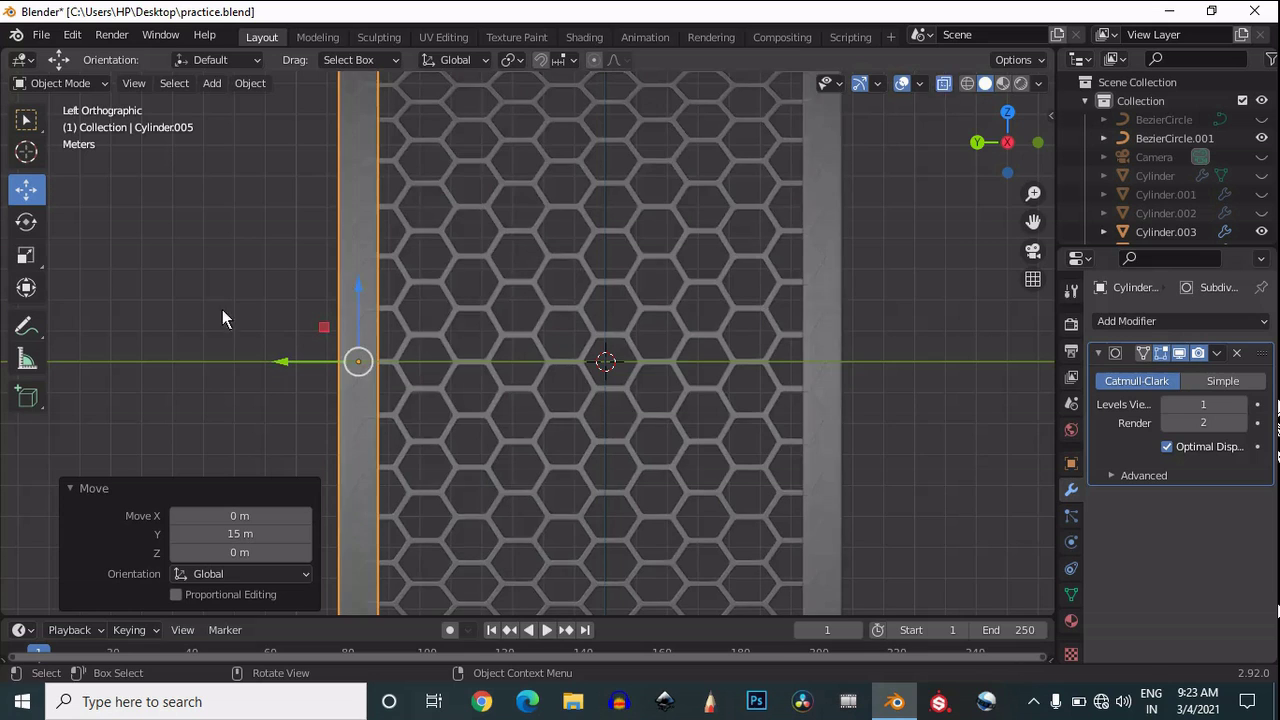
{"action": "mouse_move", "coordinate": [290, 362]}
{"action": "left_mouse_down"}
{"action": "mouse_move", "coordinate": [277, 361]}
{"action": "mouse_move", "coordinate": [290, 362]}
{"action": "left_mouse_up"}
{"action": "left_click", "coordinate": [944, 84]}
Deselect the ring, hide the viewport overlays to show the finished model, and save the file.
{"action": "left_click", "coordinate": [916, 216]}
{"action": "scroll", "coordinate": [916, 216], "scroll_direction": "down", "scroll_amount": 4}
{"action": "left_click_drag", "start_coordinate": [1008, 138], "coordinate": [945, 254]}
{"action": "scroll", "coordinate": [945, 256], "scroll_direction": "down", "scroll_amount": 1}
{"action": "left_click_drag", "start_coordinate": [1041, 220], "coordinate": [1110, 224]}
{"action": "left_click", "coordinate": [905, 83]}
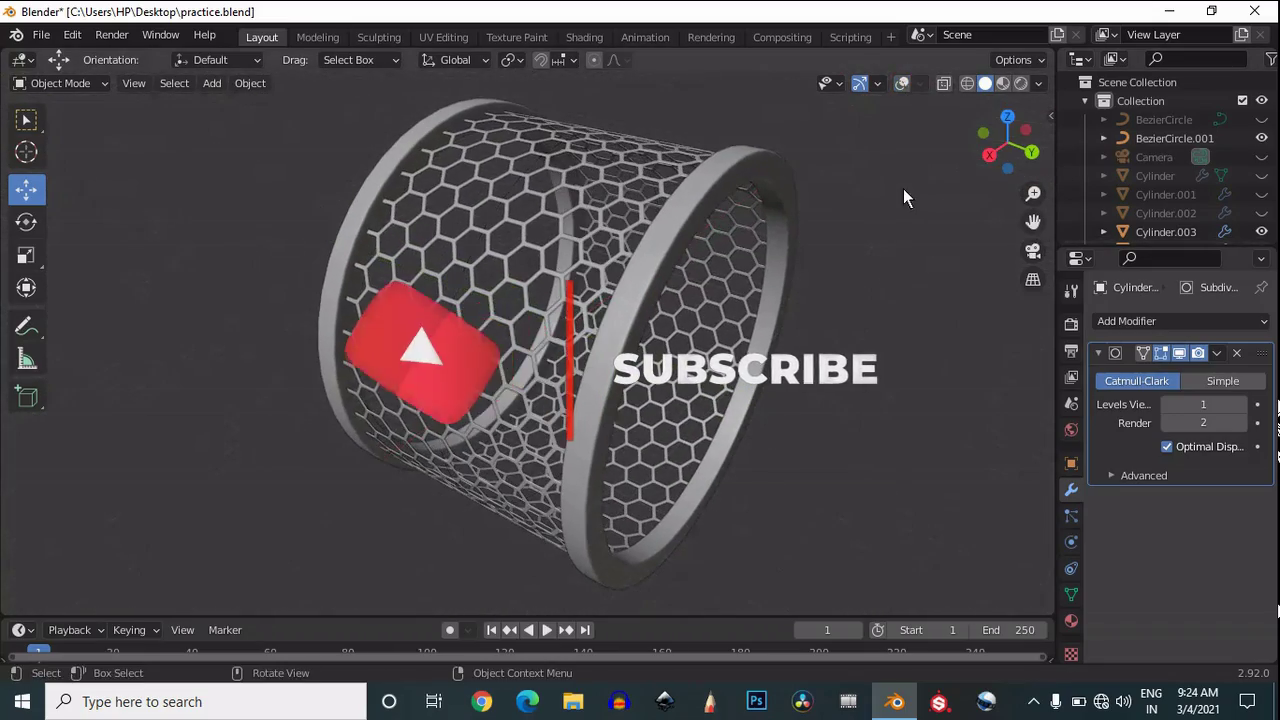
{"action": "left_click_drag", "start_coordinate": [1000, 172], "coordinate": [992, 146]}
{"action": "mouse_move", "coordinate": [1035, 224]}
{"action": "left_mouse_down"}
{"action": "mouse_move", "coordinate": [1085, 230]}
{"action": "mouse_move", "coordinate": [1041, 189]}
{"action": "mouse_move", "coordinate": [1041, 239]}
{"action": "mouse_move", "coordinate": [1038, 203]}
{"action": "left_mouse_up"}
{"action": "key", "text": "ctrl+s"}
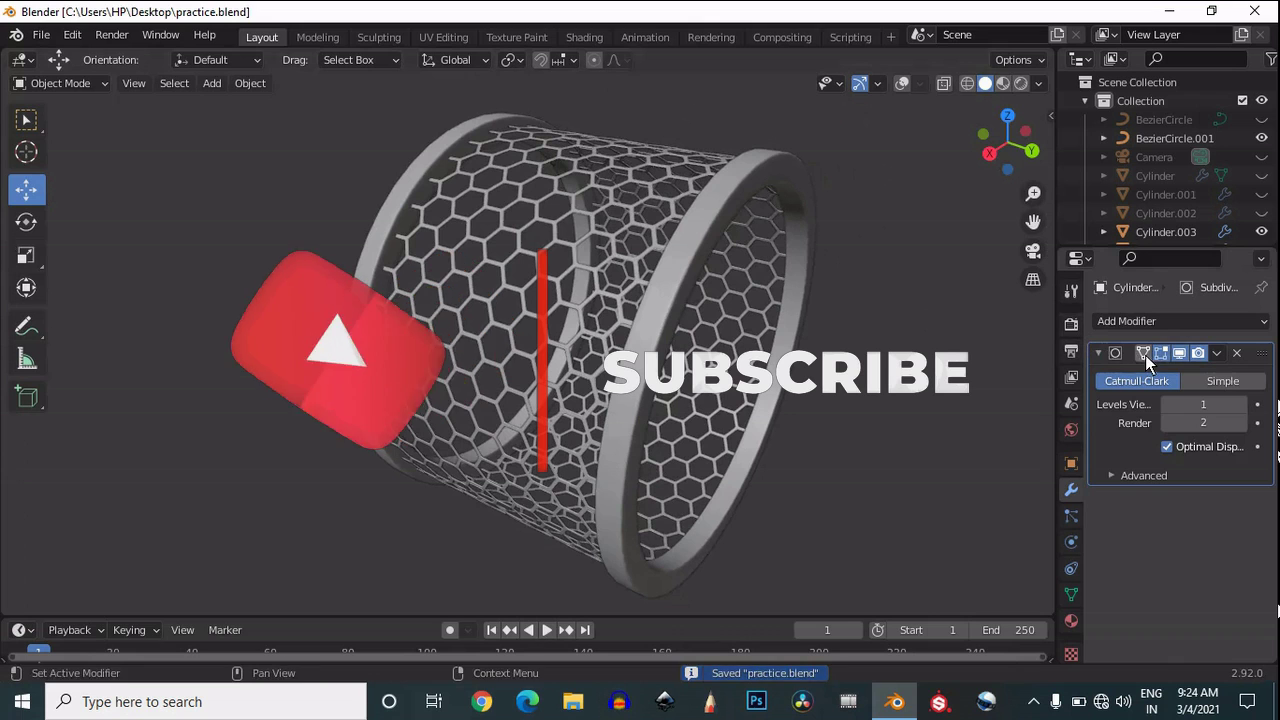